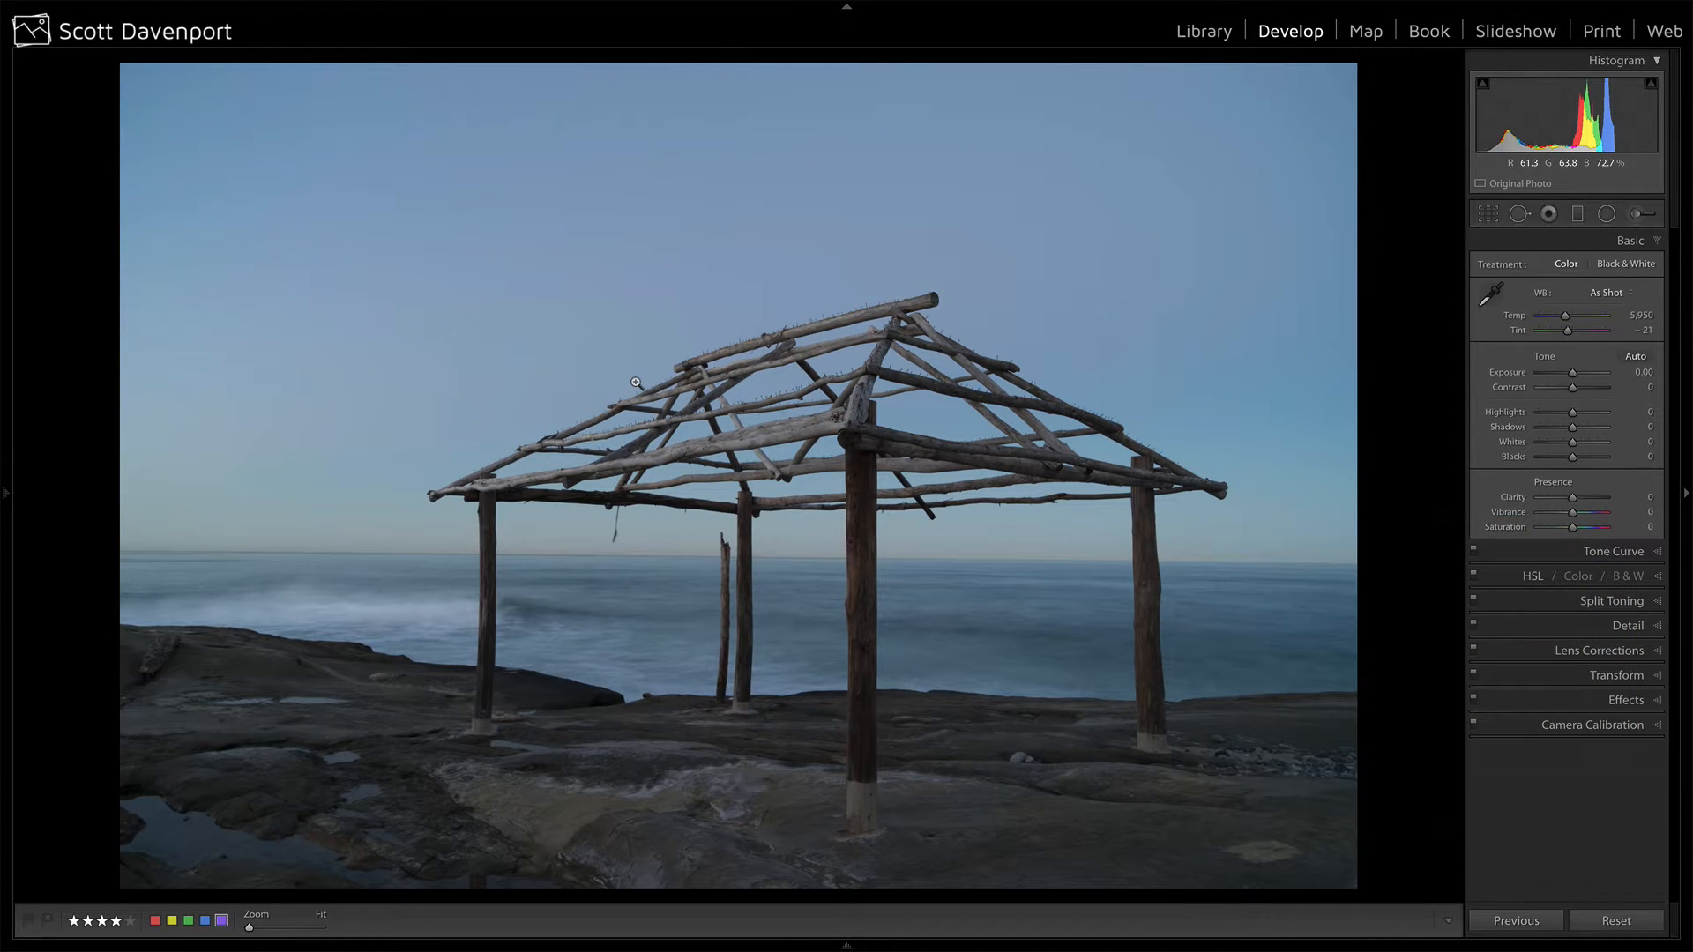
Step: Straighten the photo along the sea horizon to an angle of -0.57
key("r")
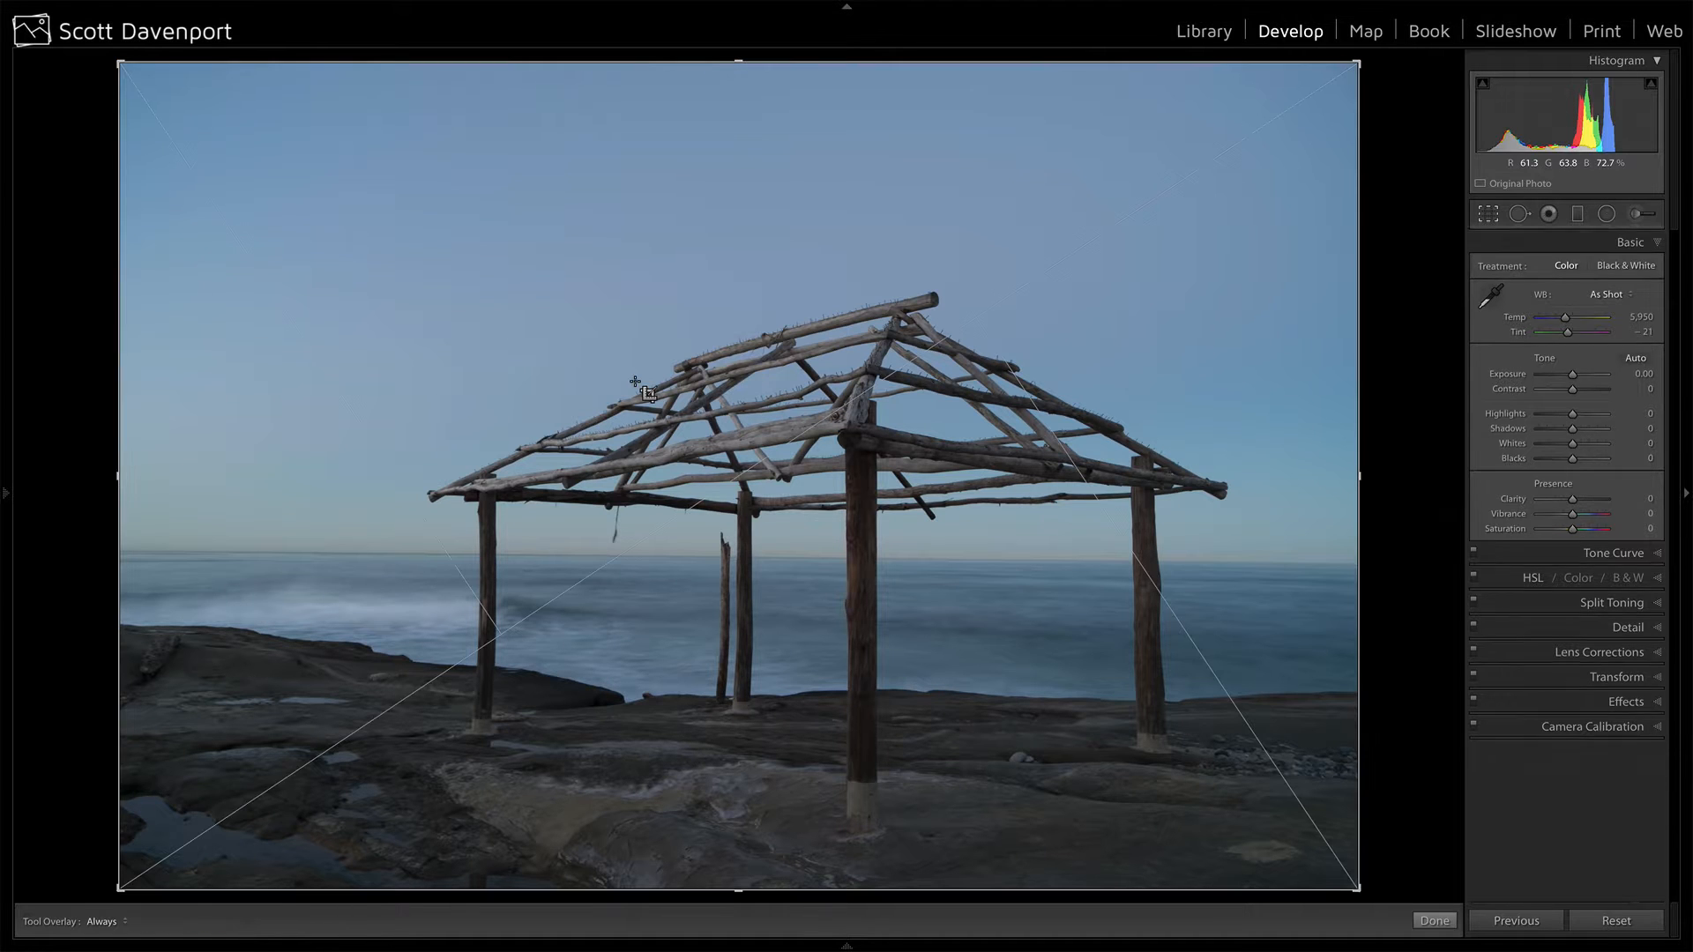
left_click(1487, 315)
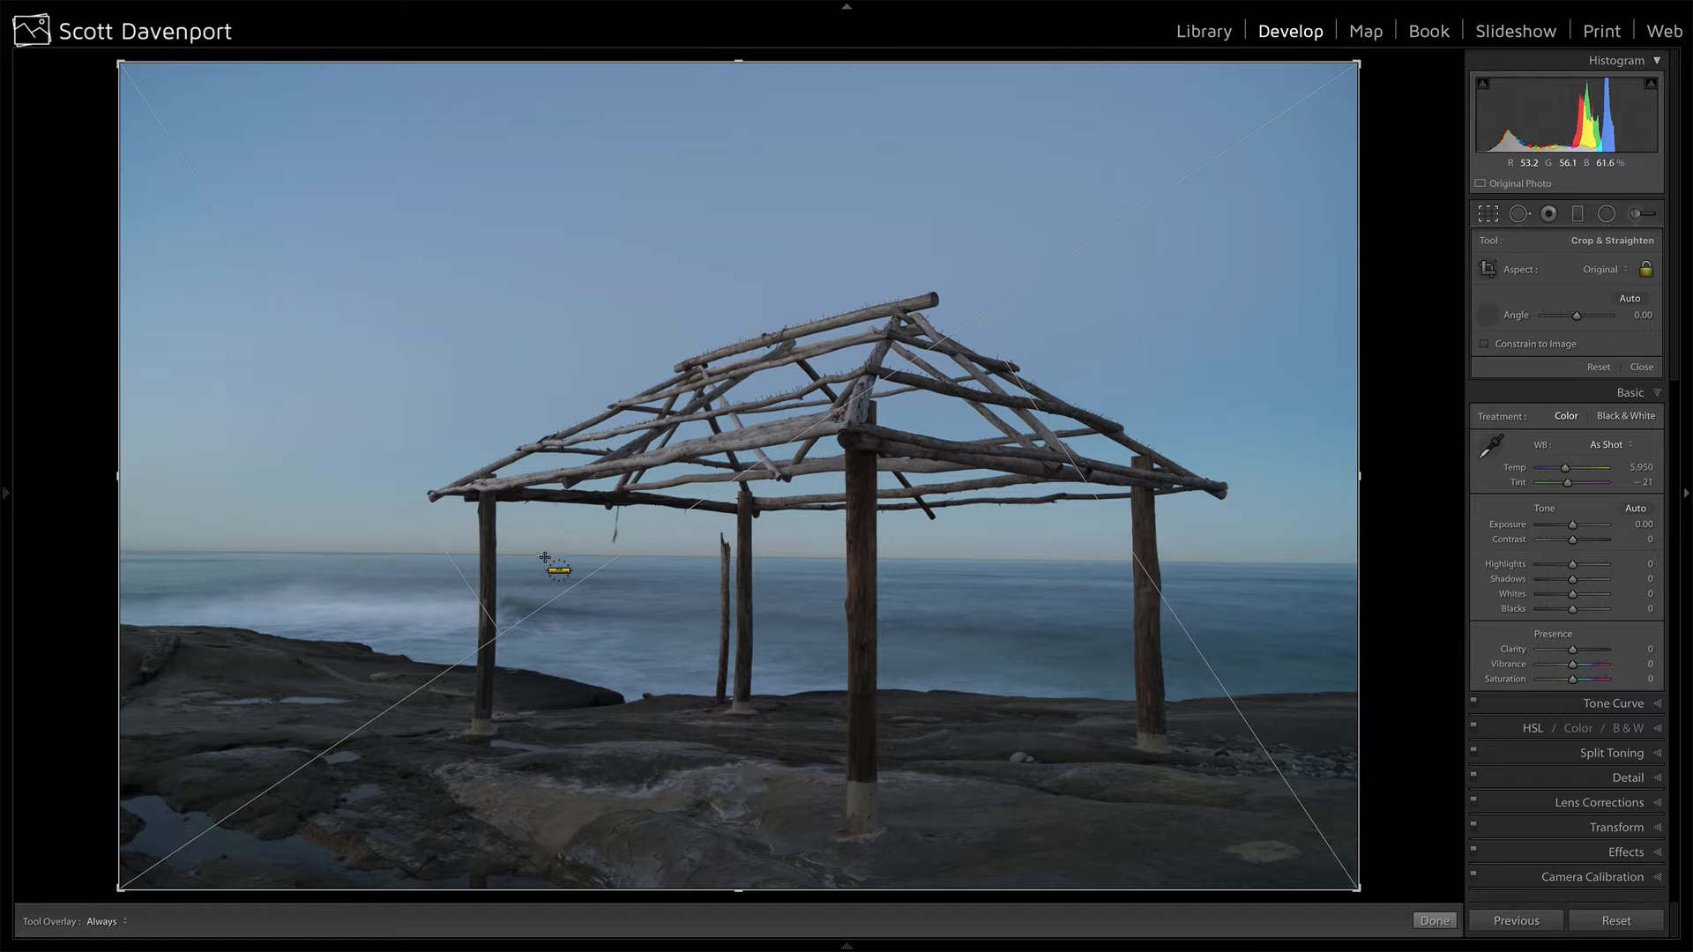
left_click_drag(545, 555, 687, 555)
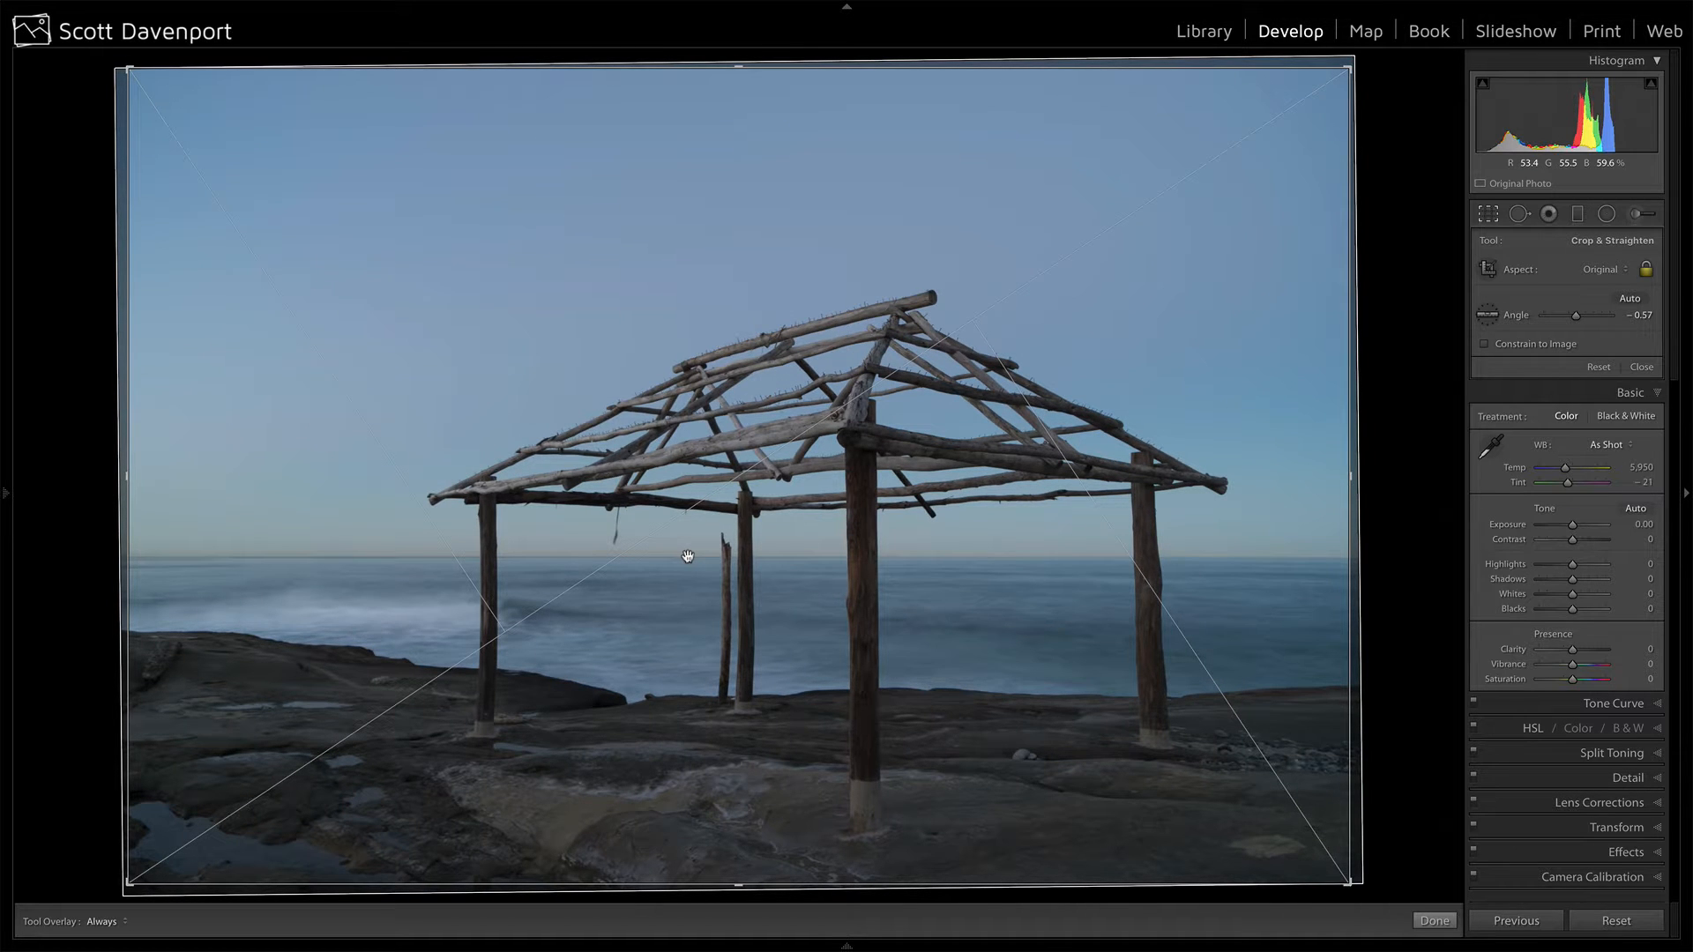
Step: Crop the photo tighter around the wooden hut in the original aspect ratio, reposition it in the frame and apply the crop
left_click_drag(1347, 881, 1322, 866)
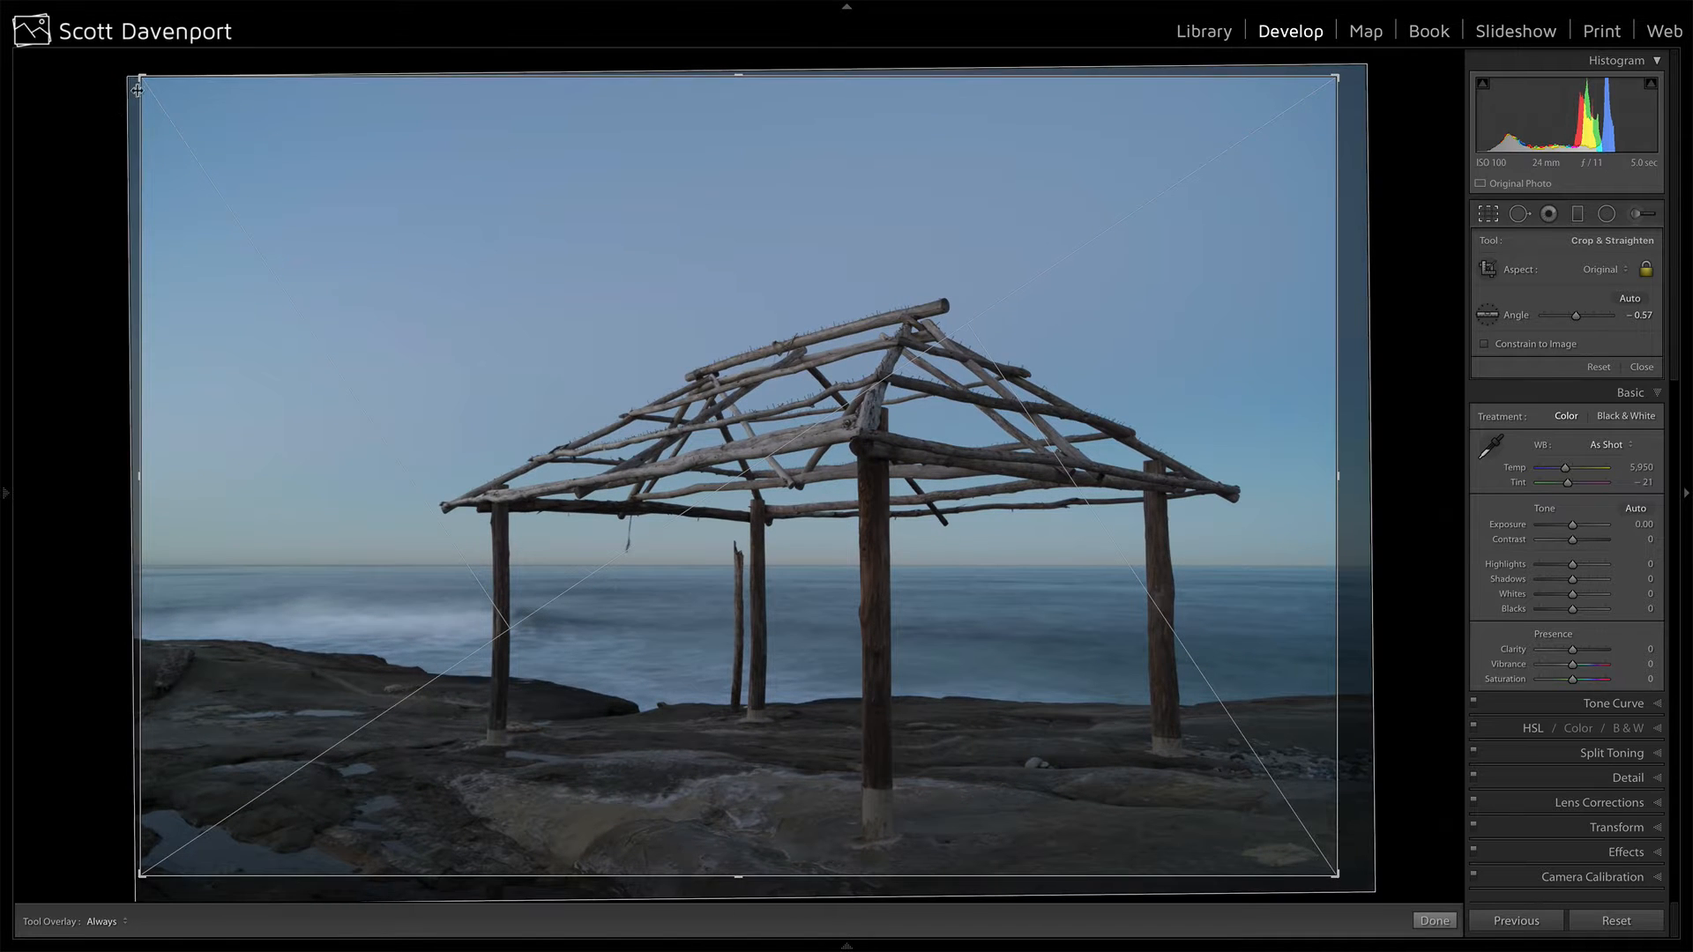
left_click_drag(142, 78, 195, 104)
left_click_drag(402, 172, 404, 166)
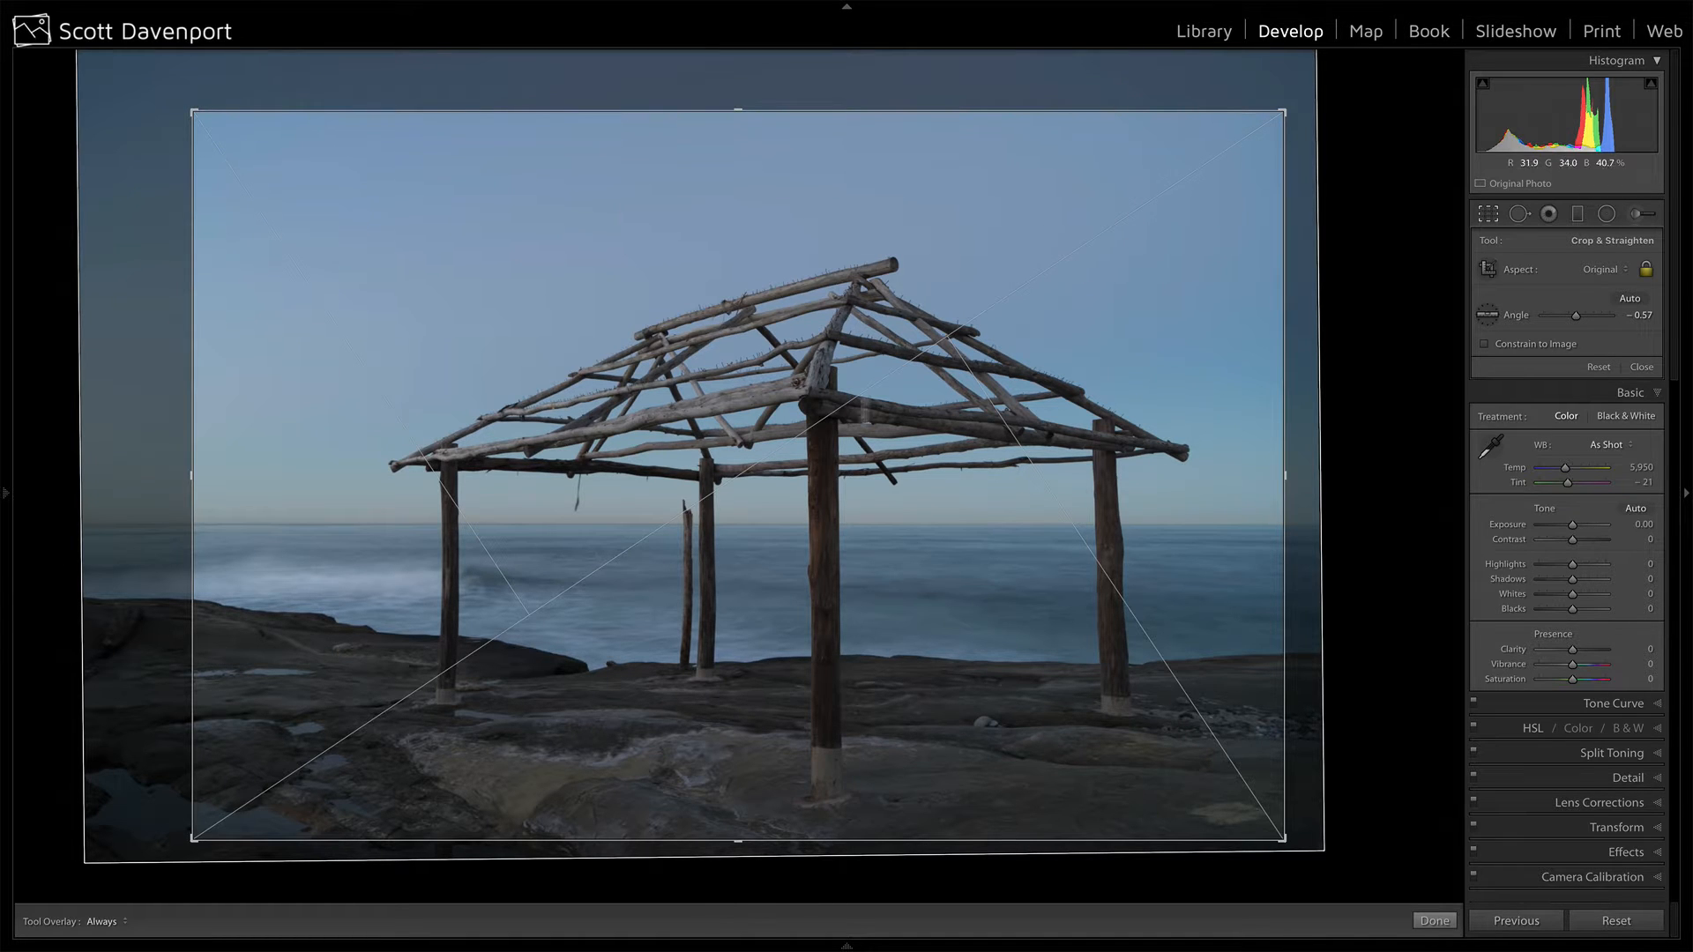
left_click_drag(842, 488, 851, 487)
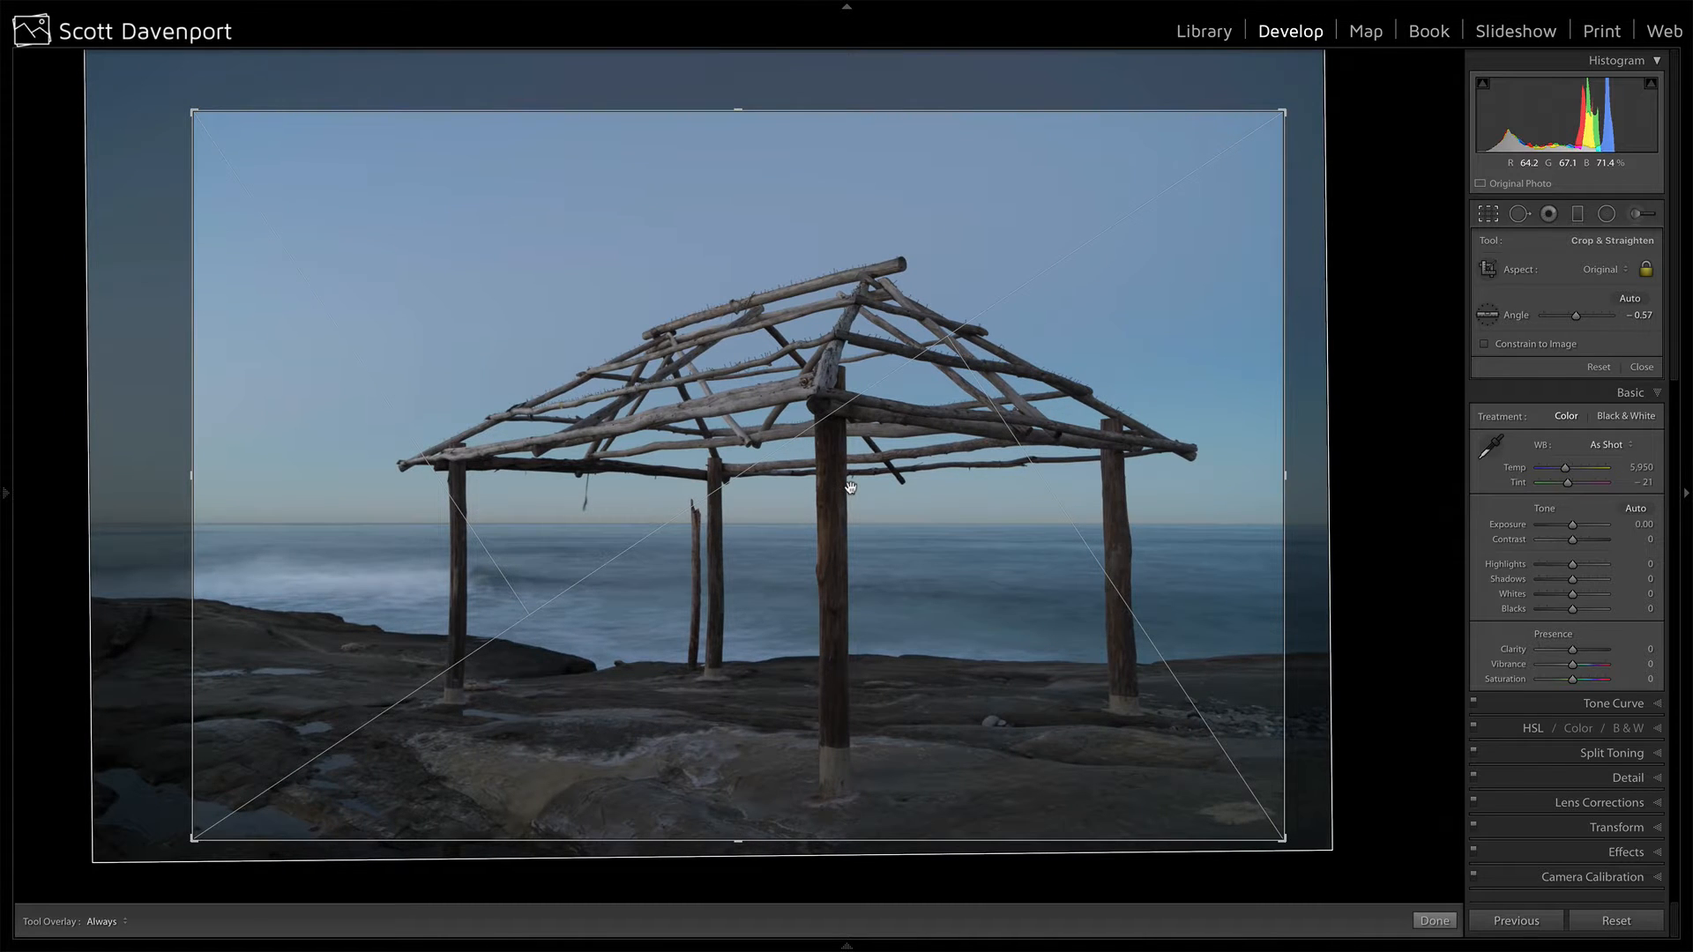
key("Return")
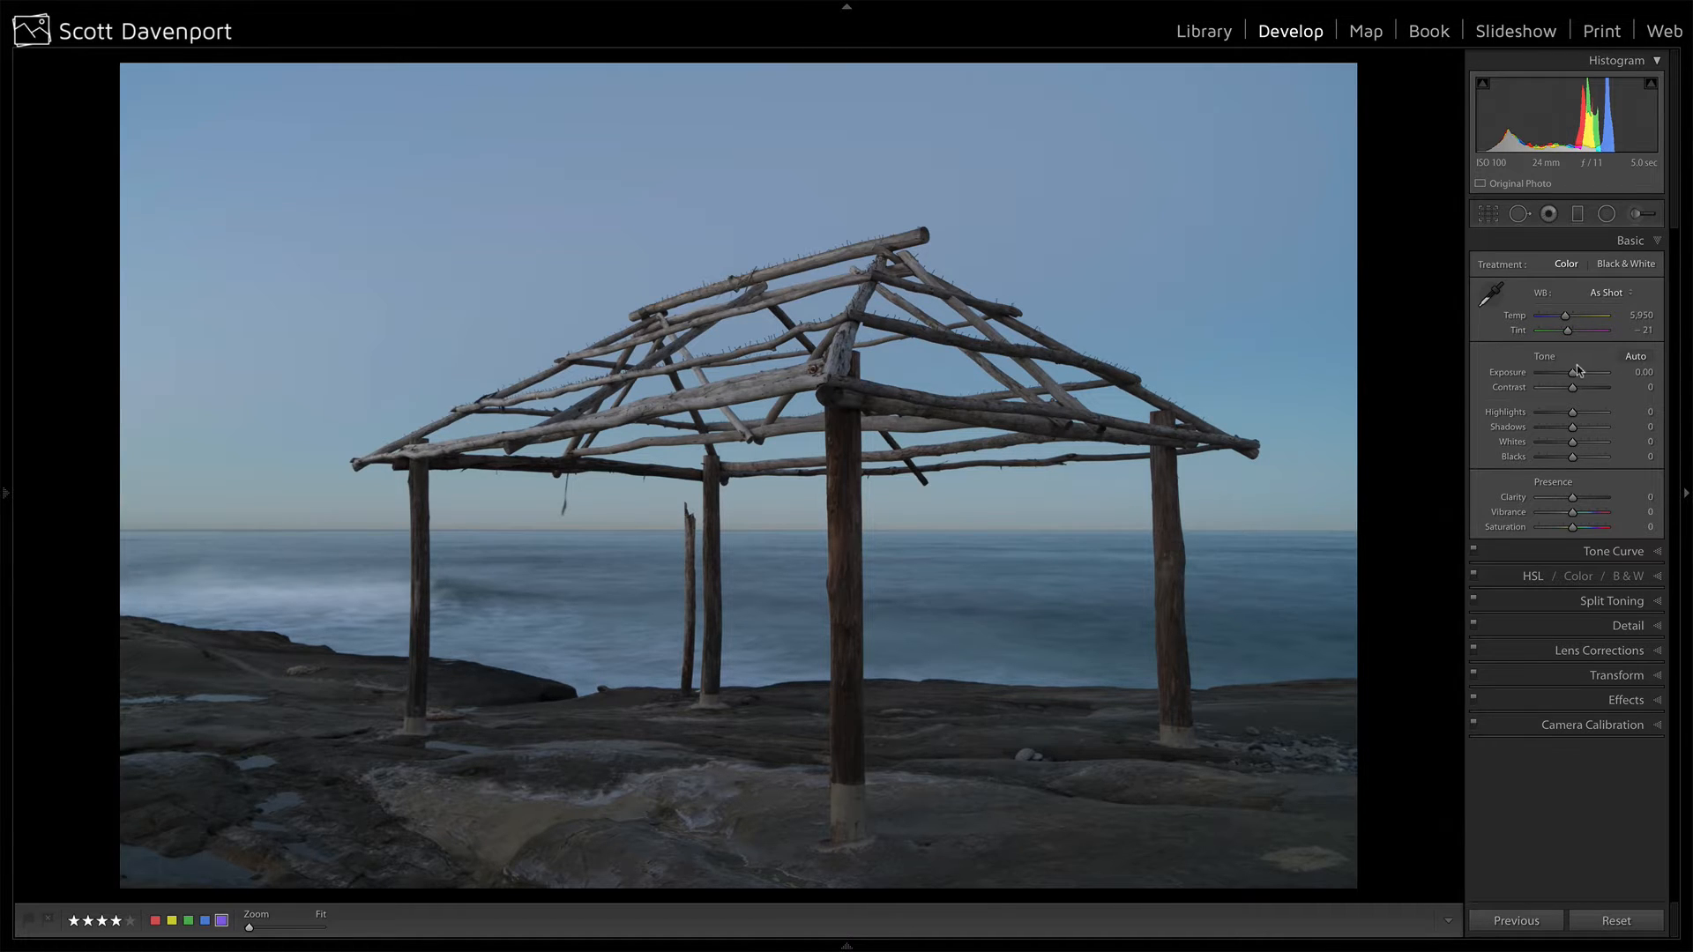
Step: Set the photo's Exposure to +0.25, Whites to +60 and Blacks to -4
left_click_drag(1573, 374, 1575, 376)
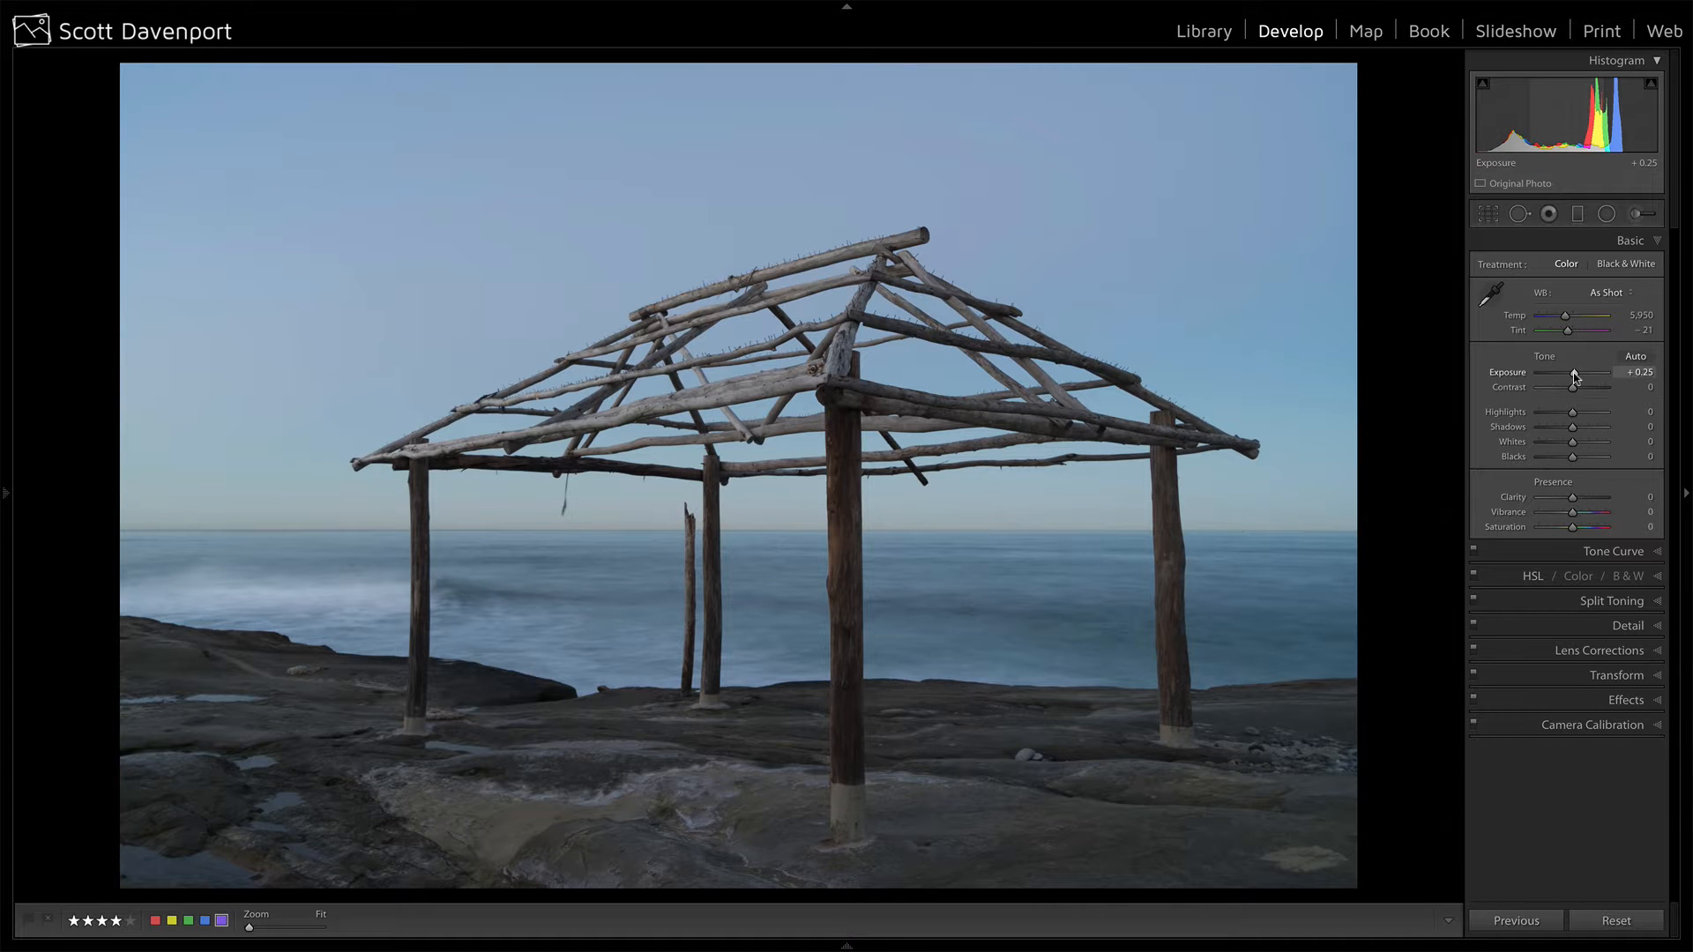
left_click_drag(1573, 444, 1593, 443)
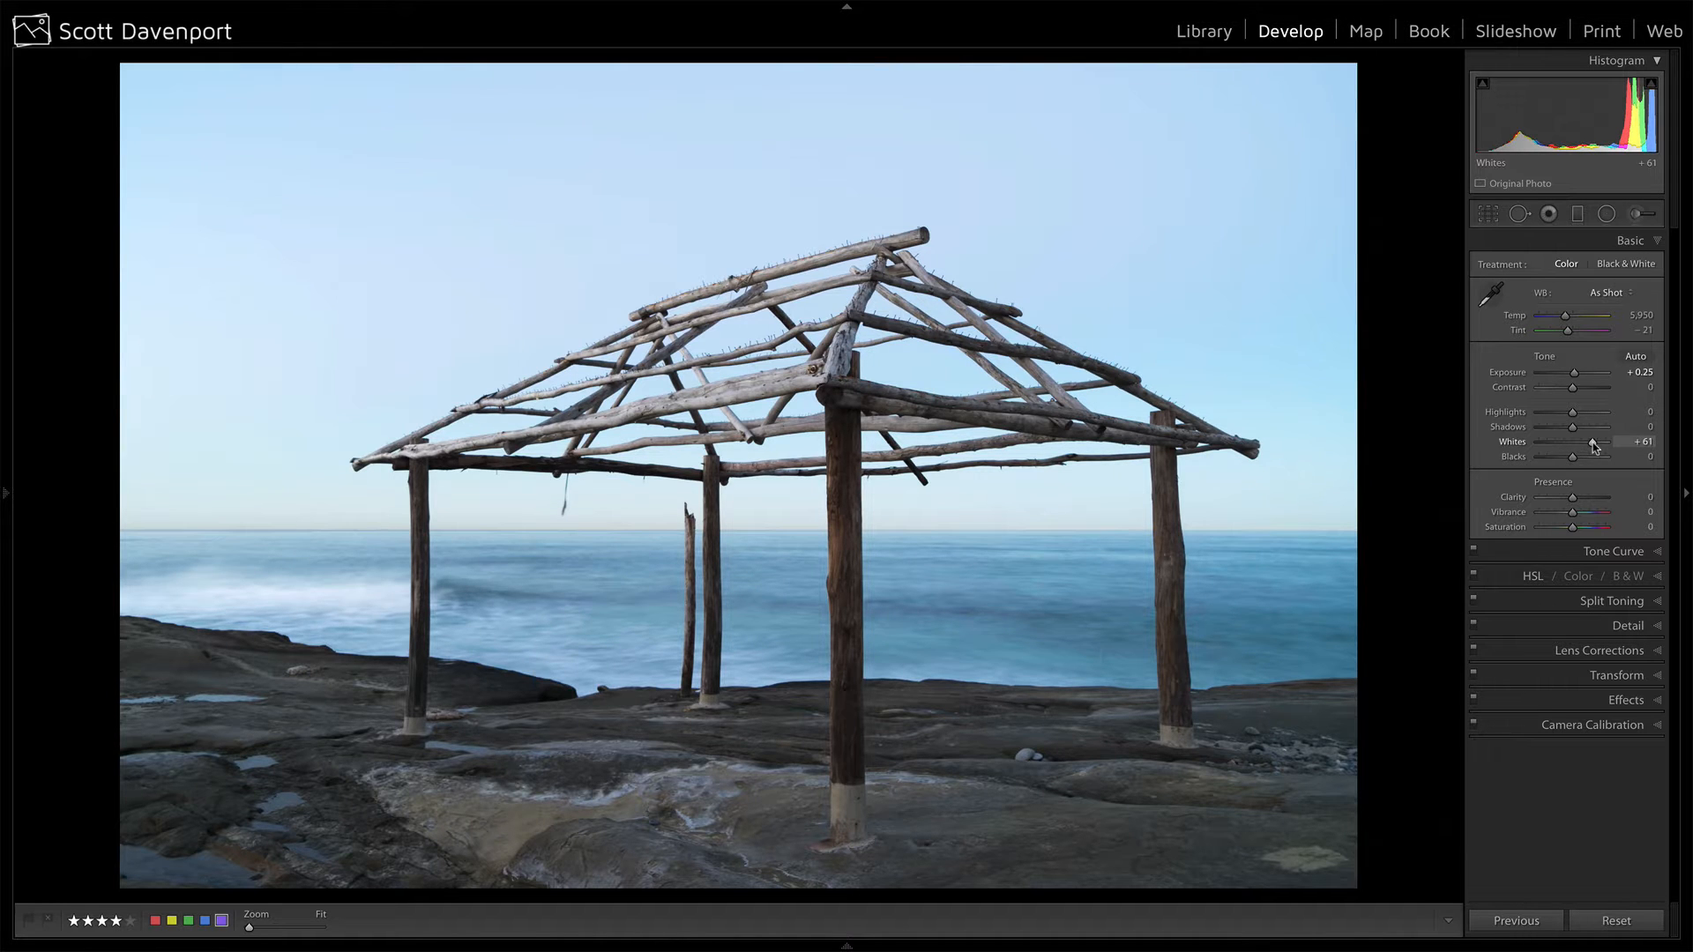
left_click_drag(1594, 445, 1571, 459)
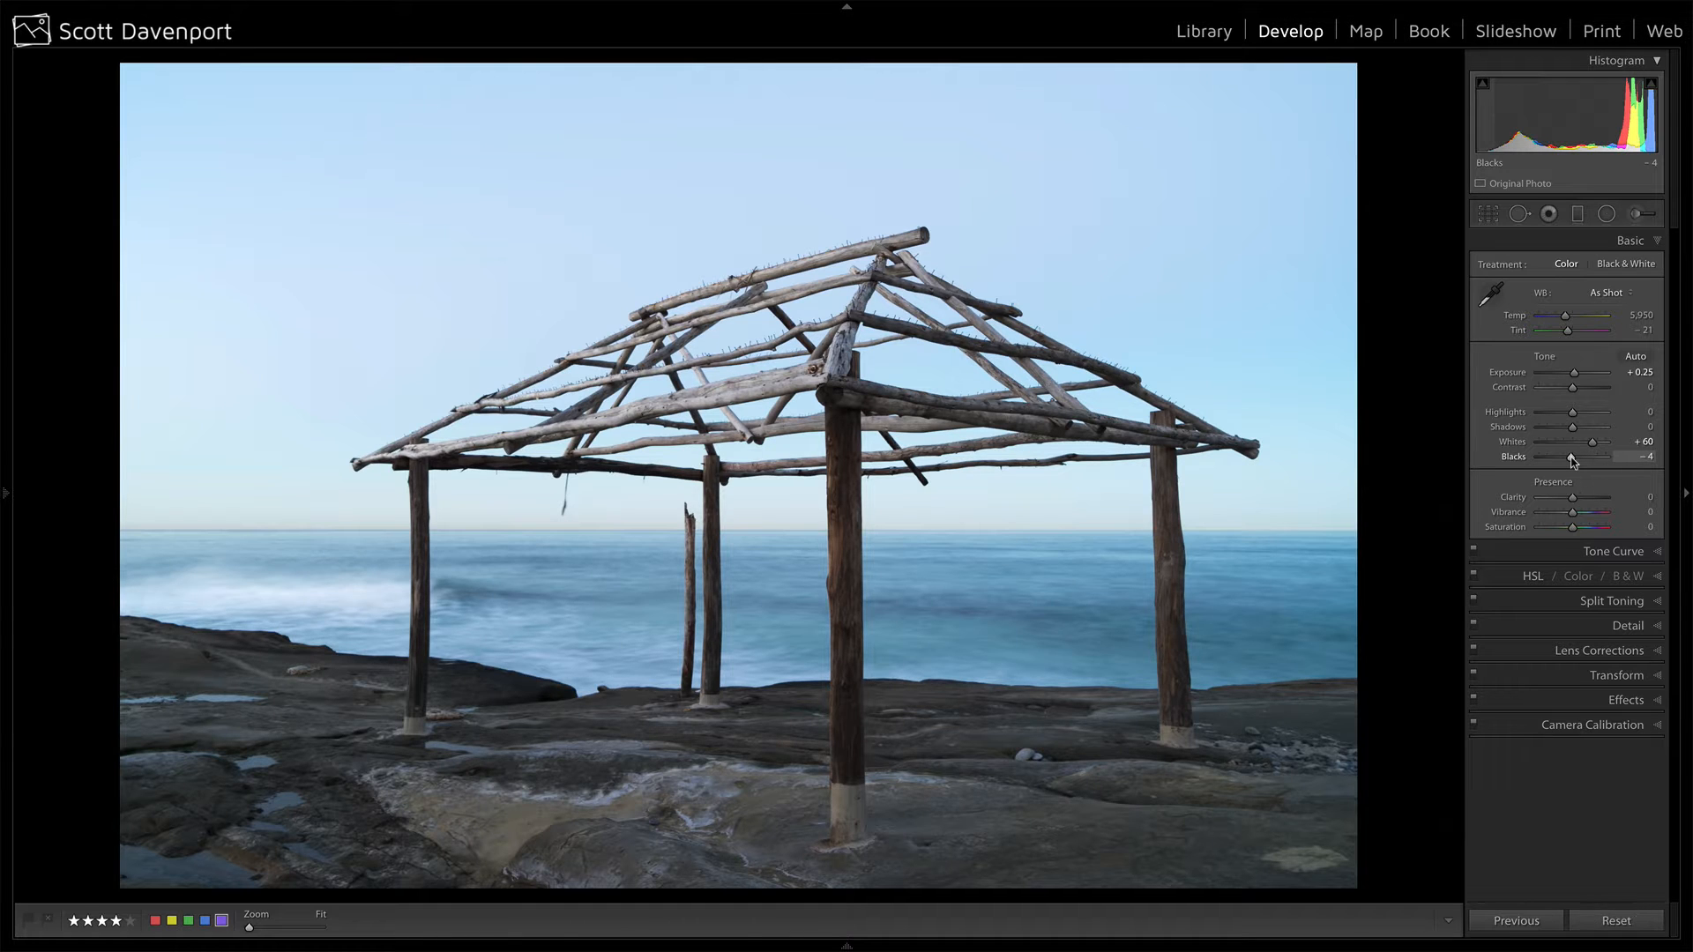
Step: Set Contrast to +45, Shadows to +77 and Highlights to -13, judging the tones in black and white
left_click_drag(1574, 391, 1600, 430)
key("v")
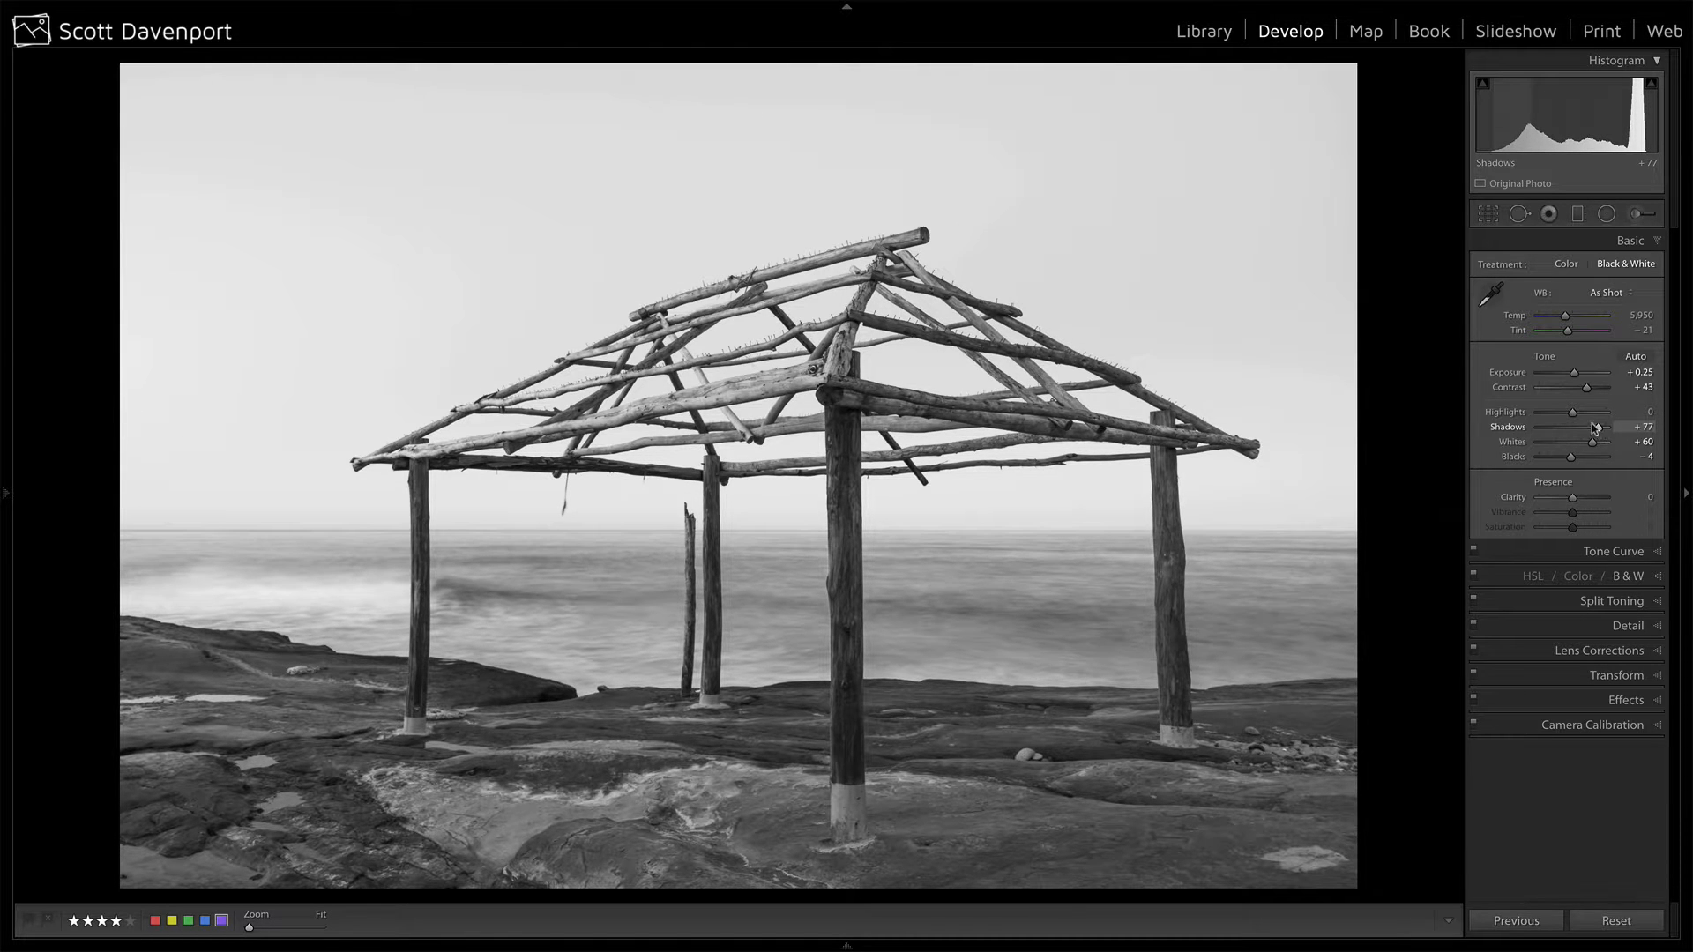
left_click_drag(1587, 393, 1570, 419)
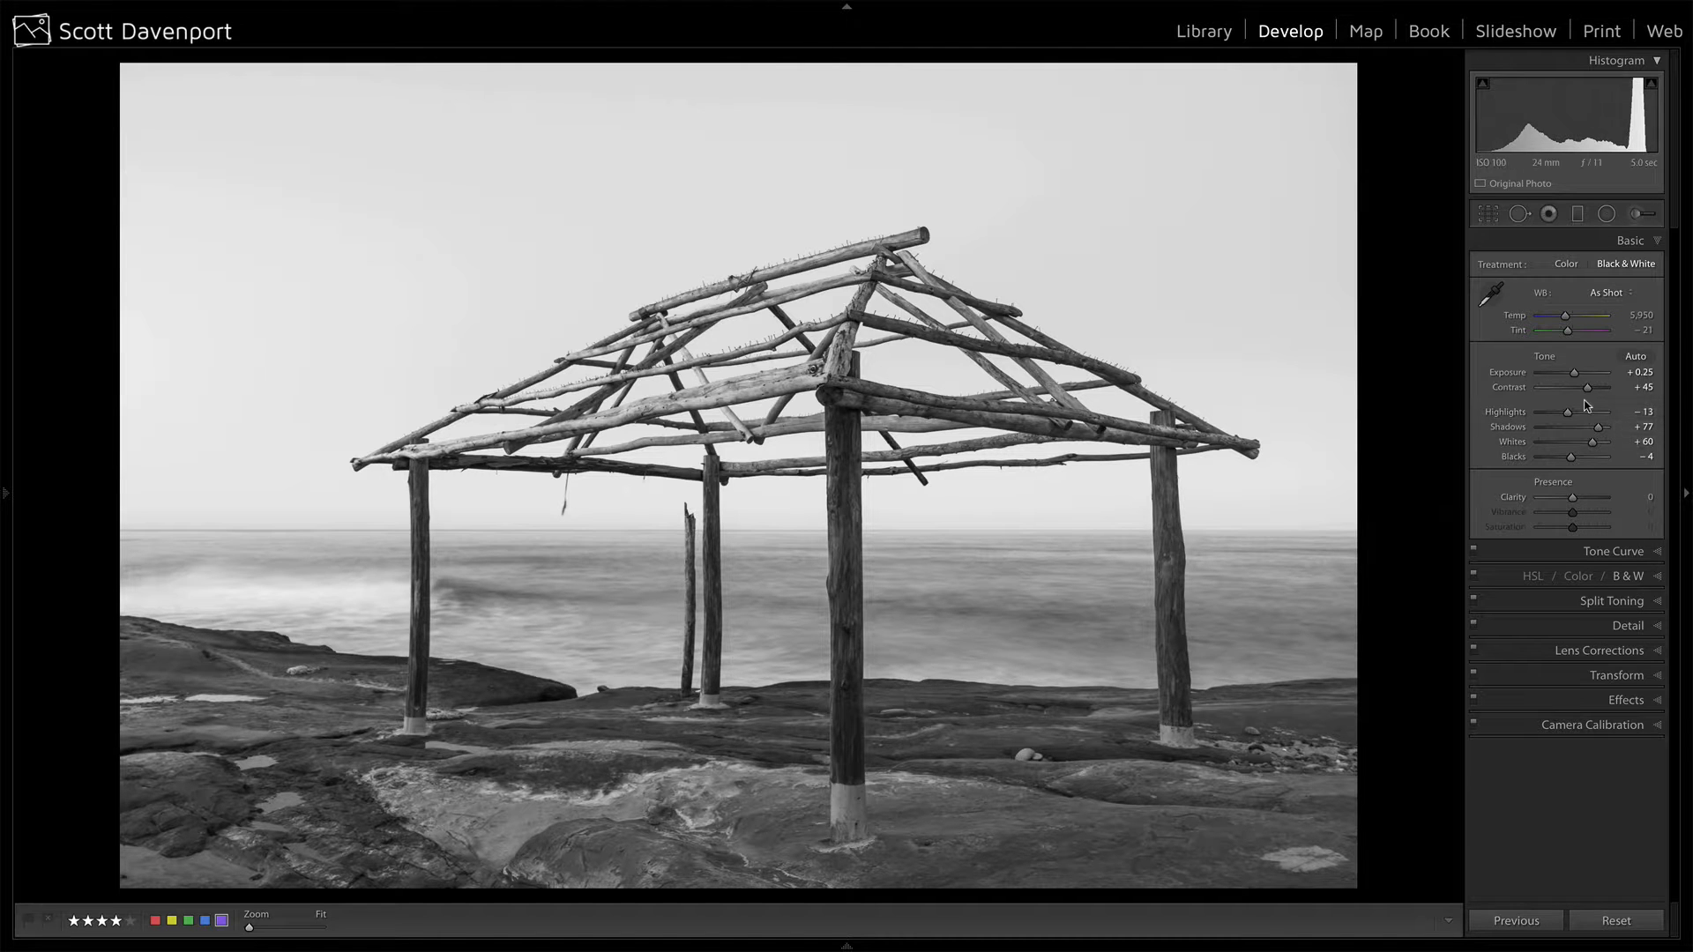
Step: Return to colour to set Clarity to +27, and convert the photo to black and white
key("v")
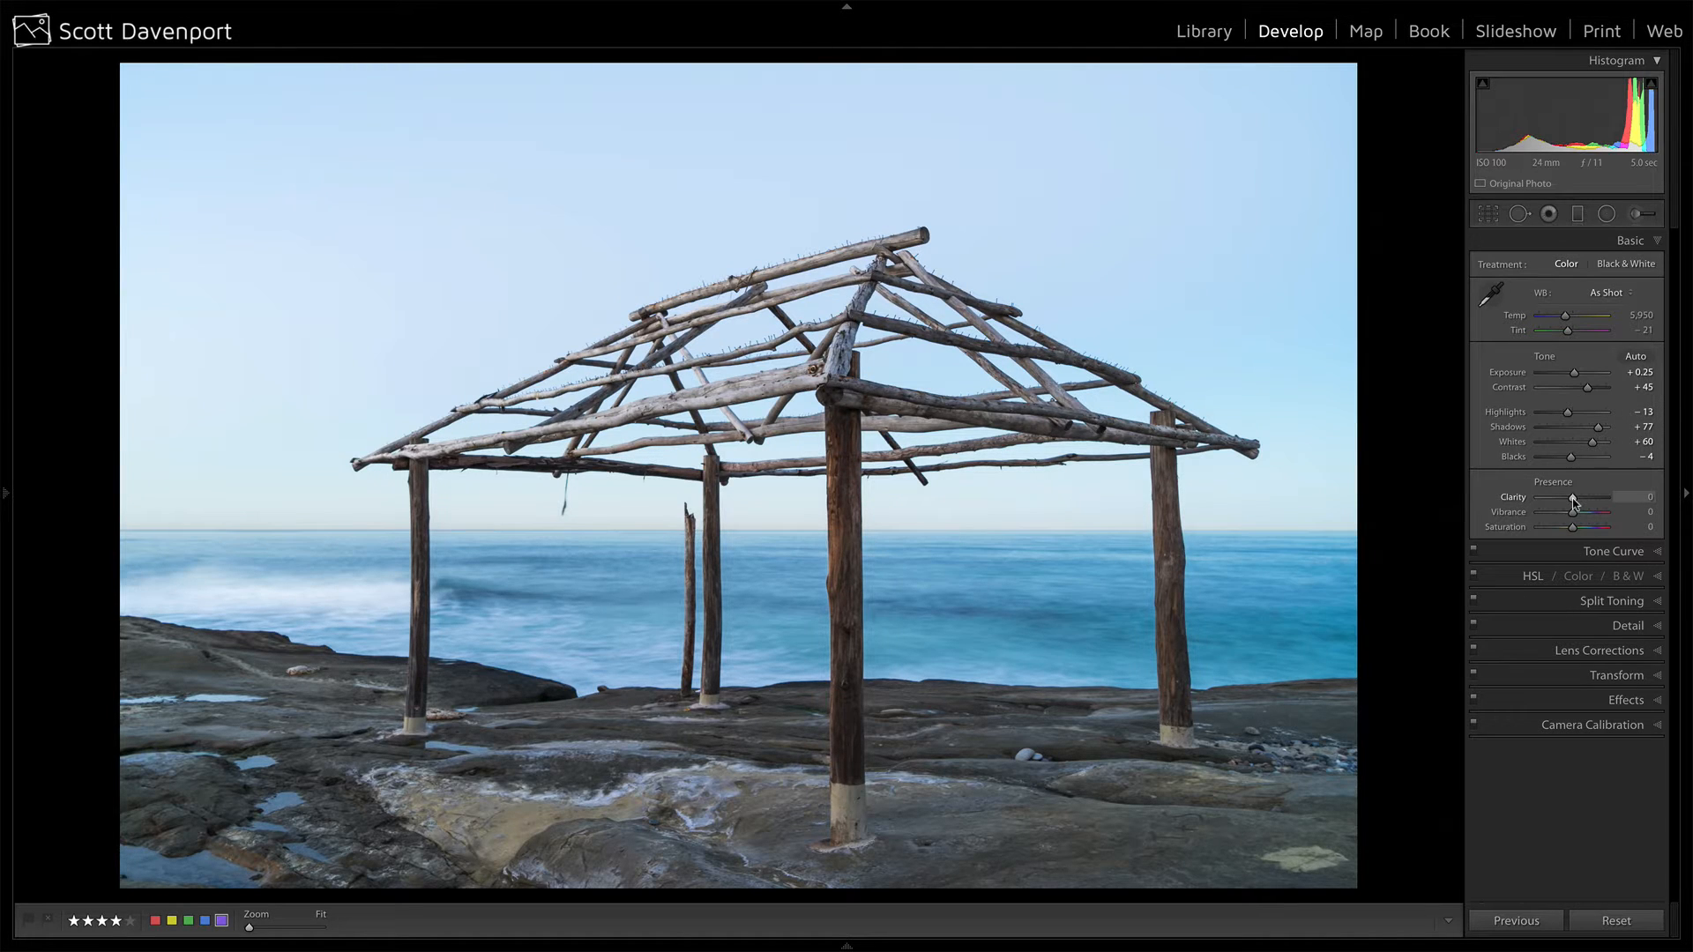
left_click_drag(1574, 500, 1578, 499)
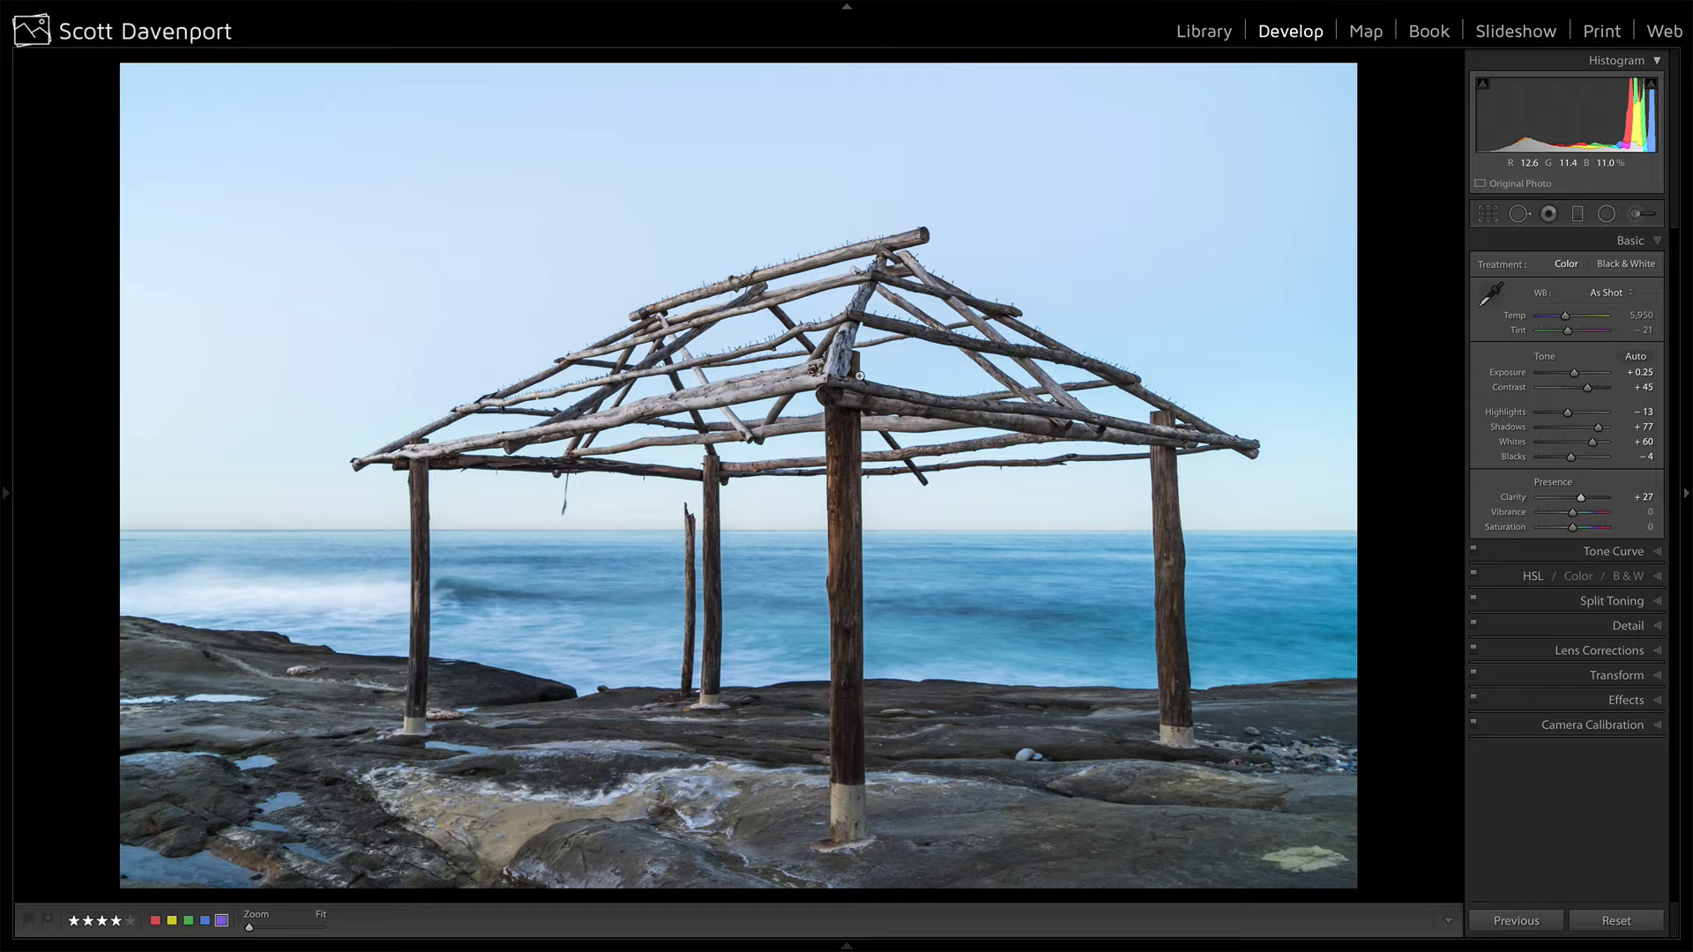
key("v")
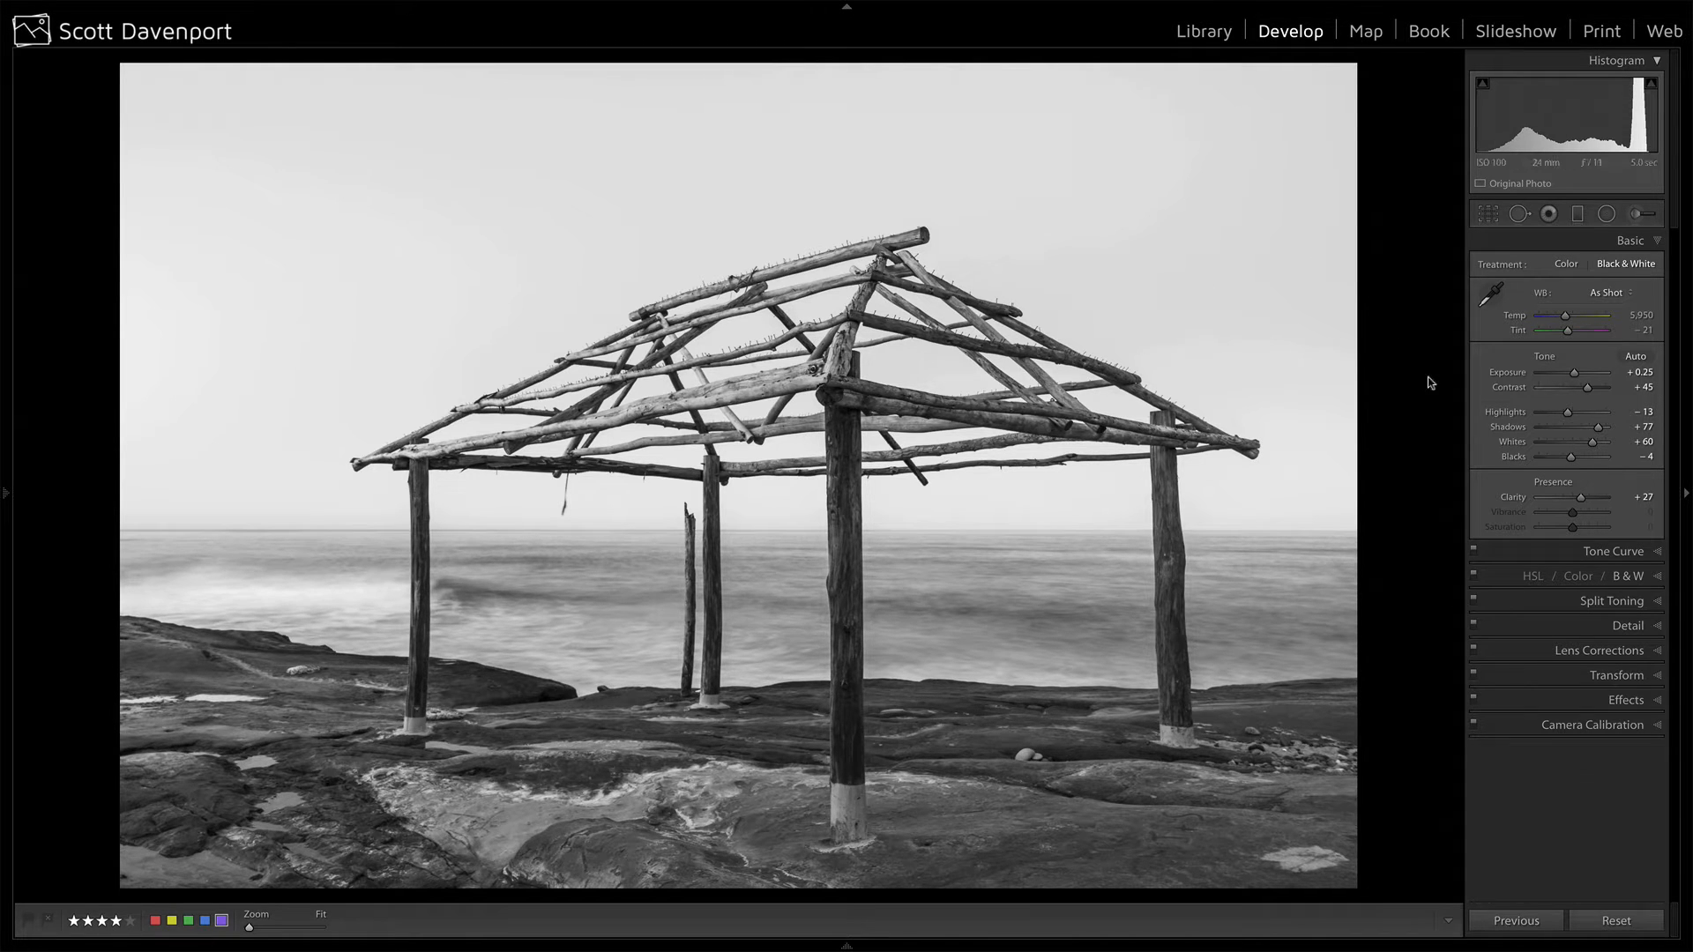
Step: Set a custom white balance by sampling the white surf beside the hut, and try a small Whites increase before undoing it
left_click(1488, 299)
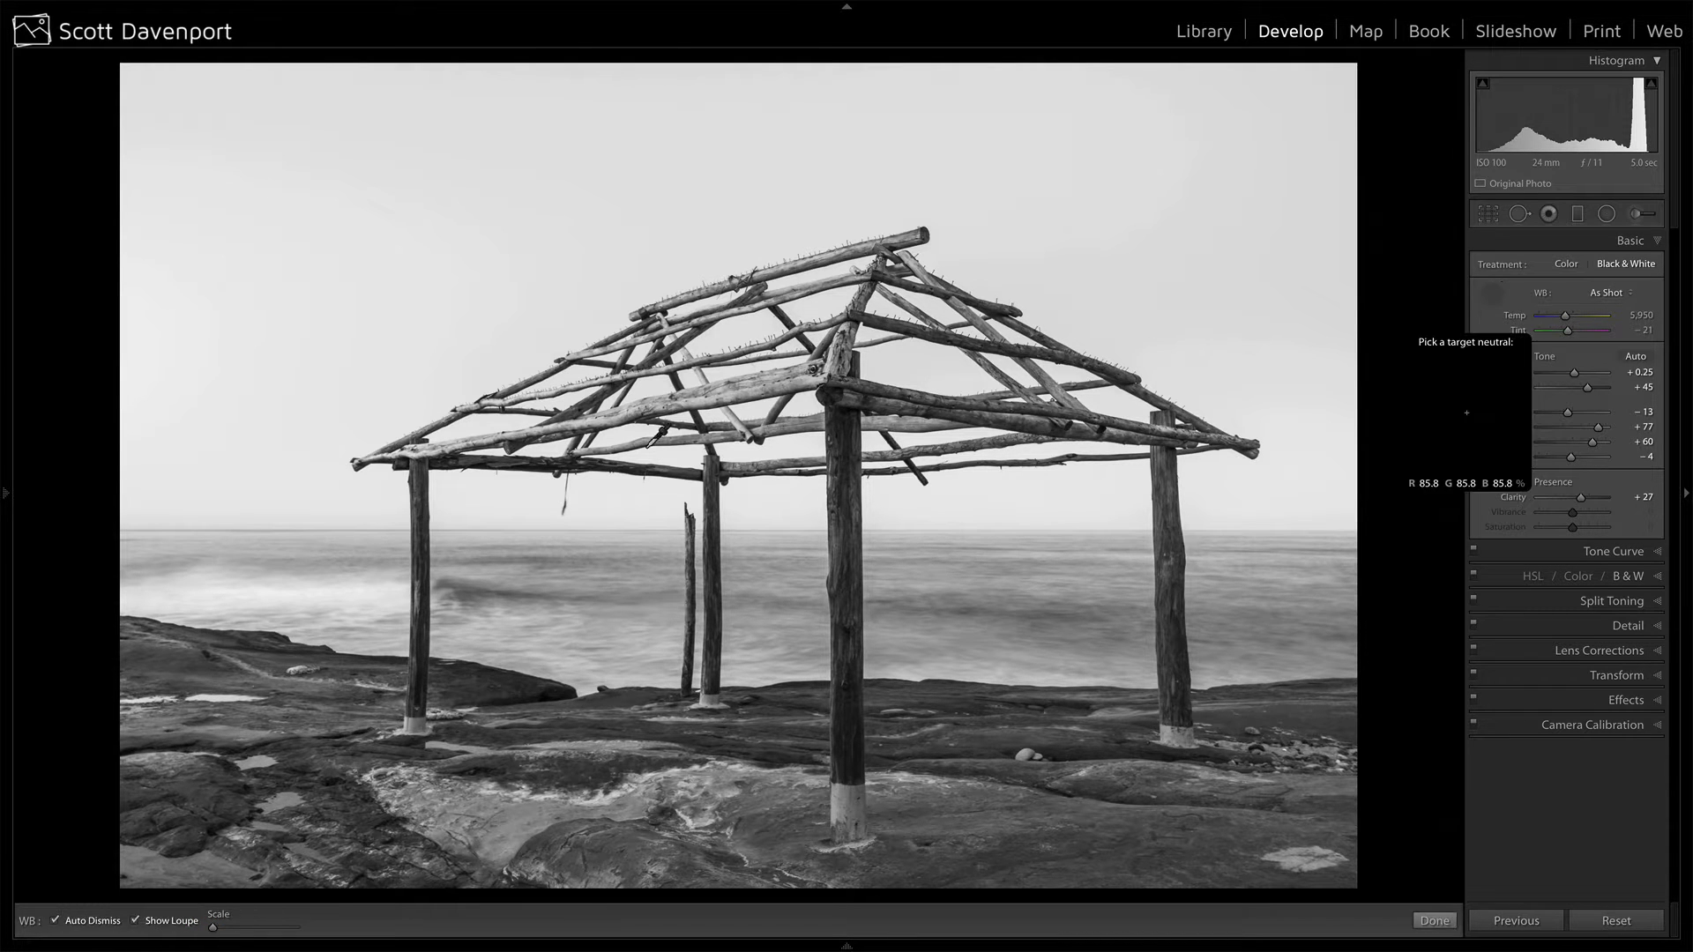
left_click(292, 594)
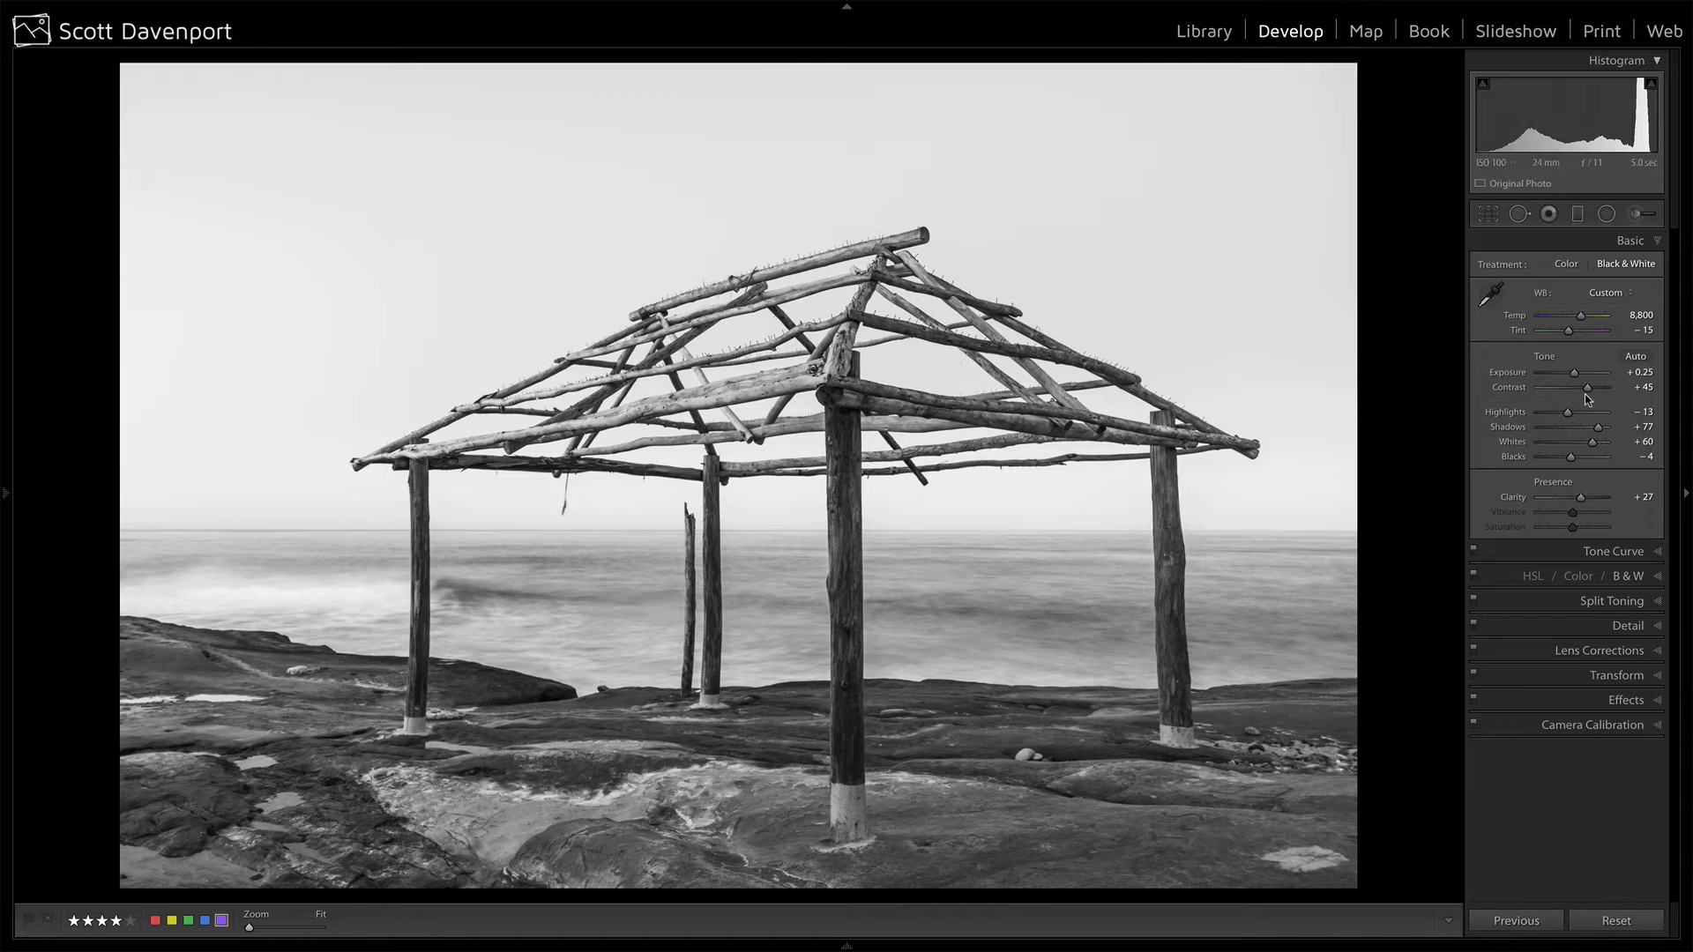
left_click_drag(1596, 447, 1592, 443)
key("ctrl+z")
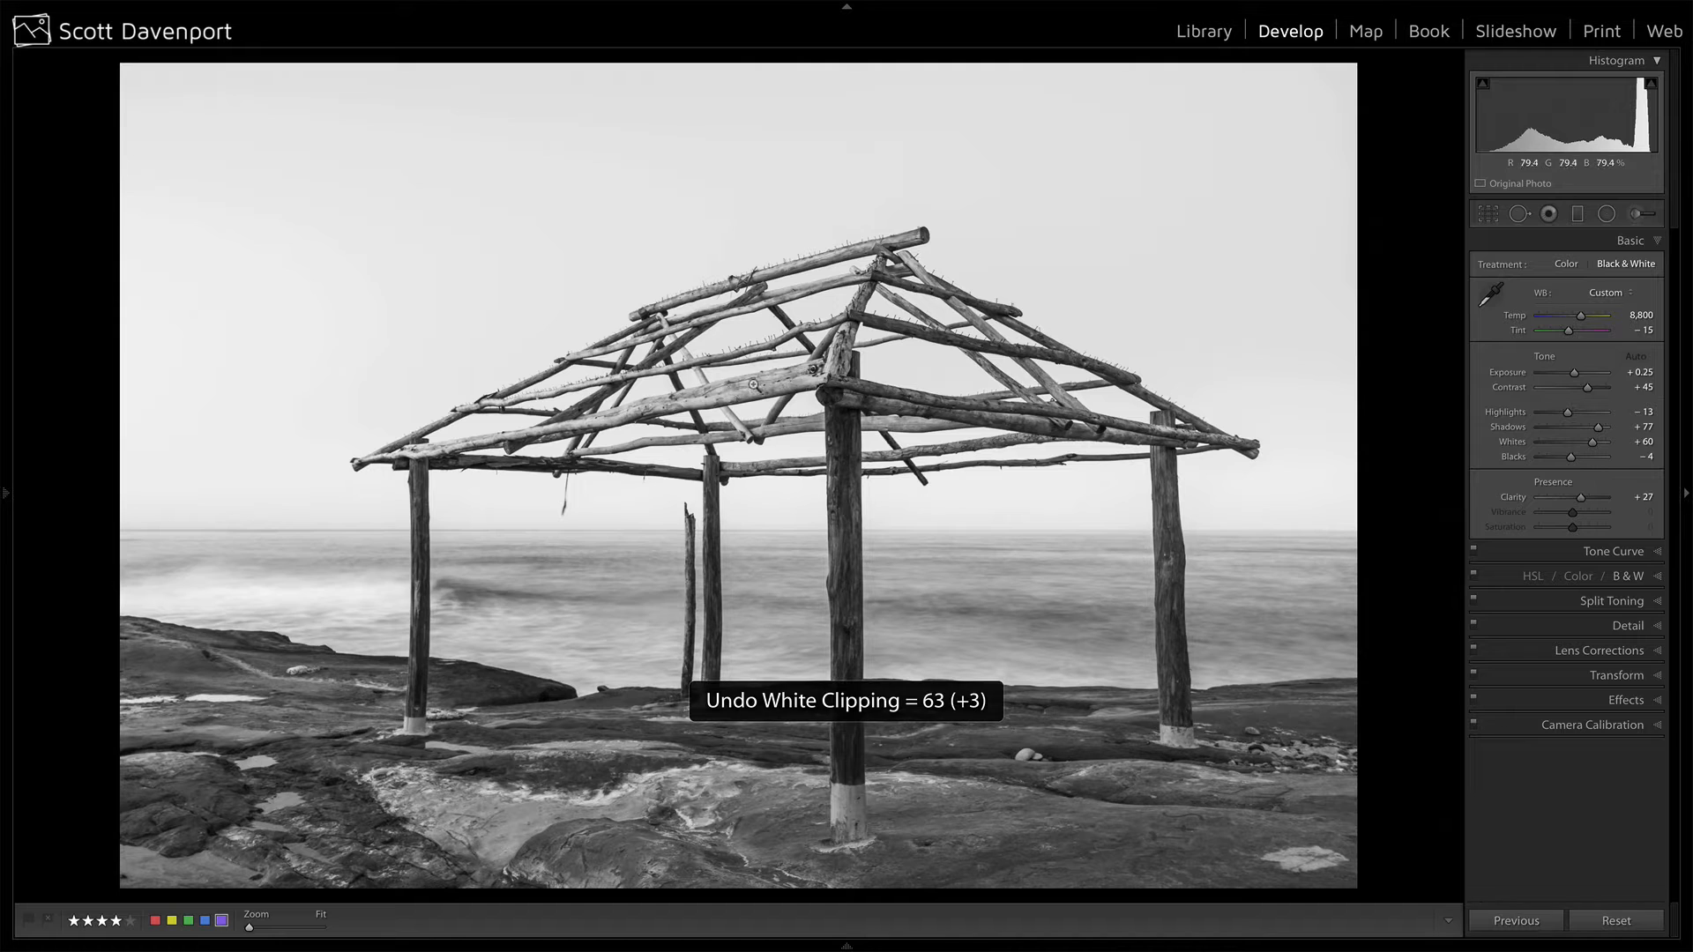
Step: Apply the automatic Black & White Mix and try a targeted adjustment on the sky
left_click(1638, 575)
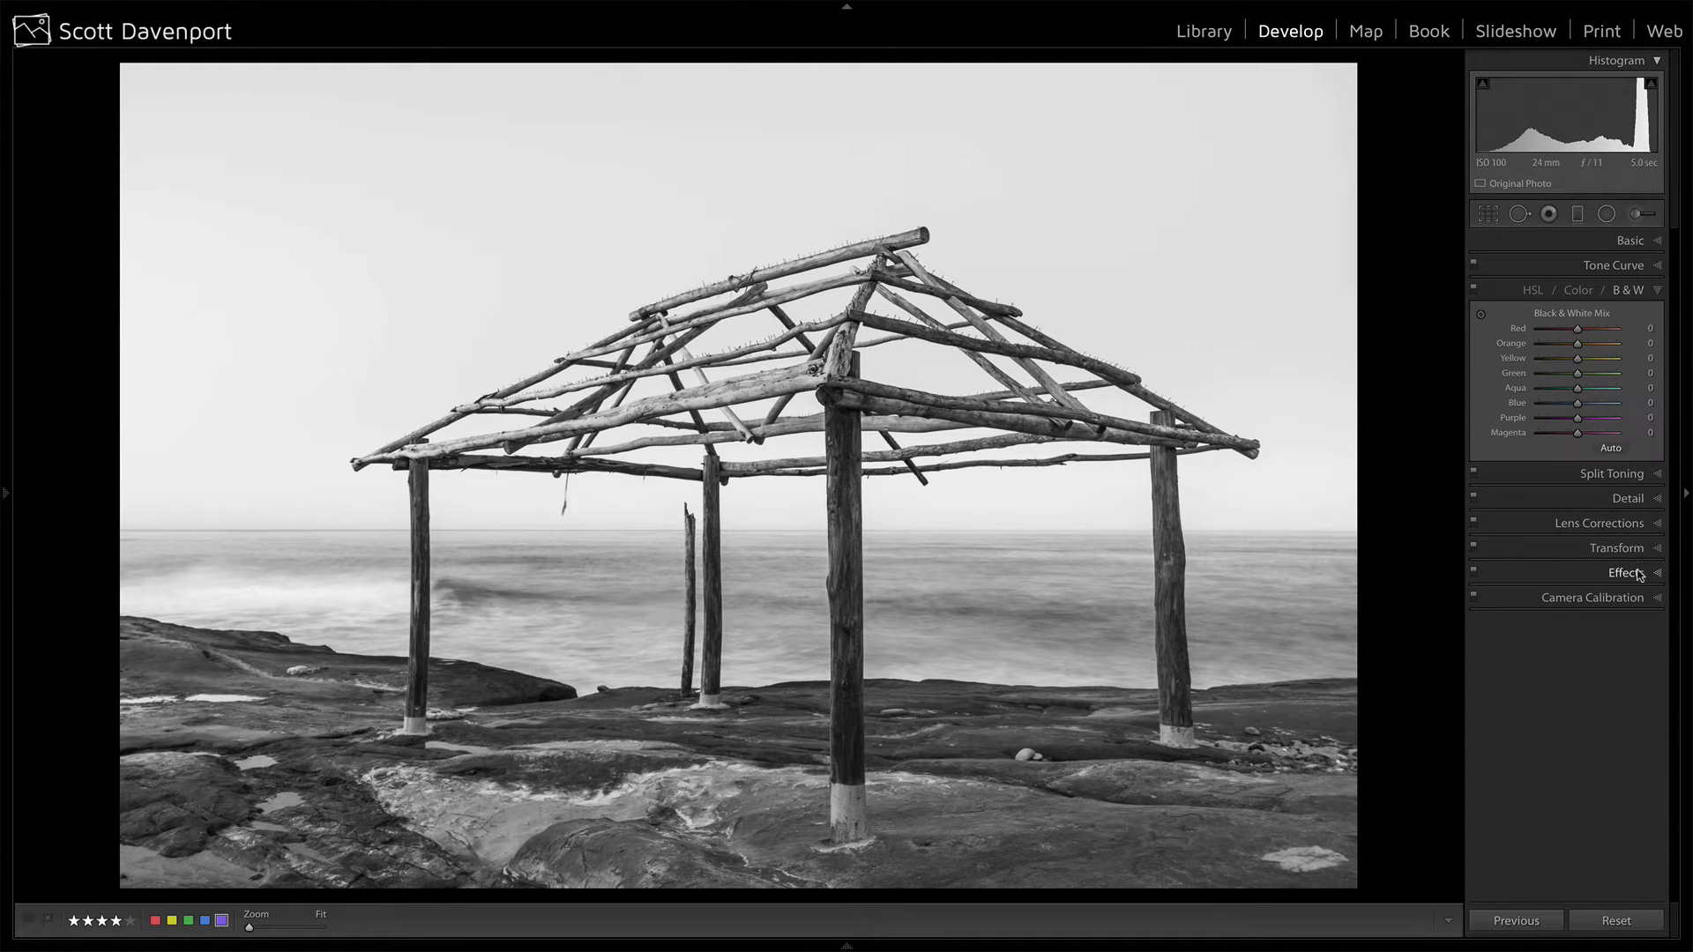
left_click(1611, 449)
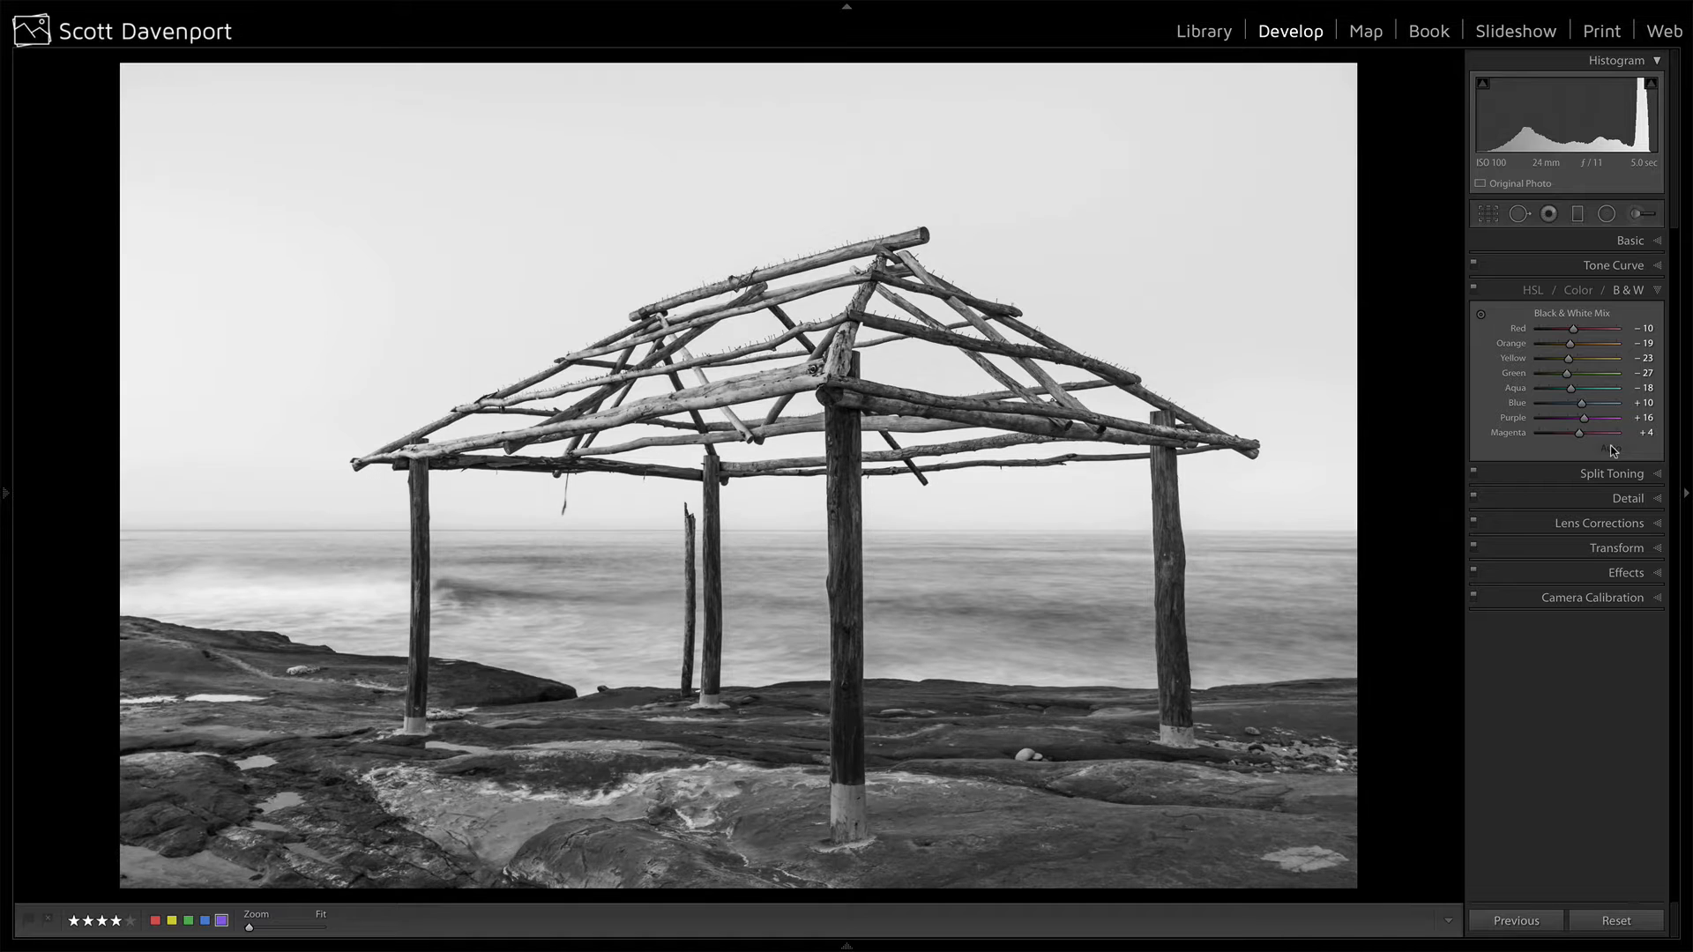
left_click(1480, 314)
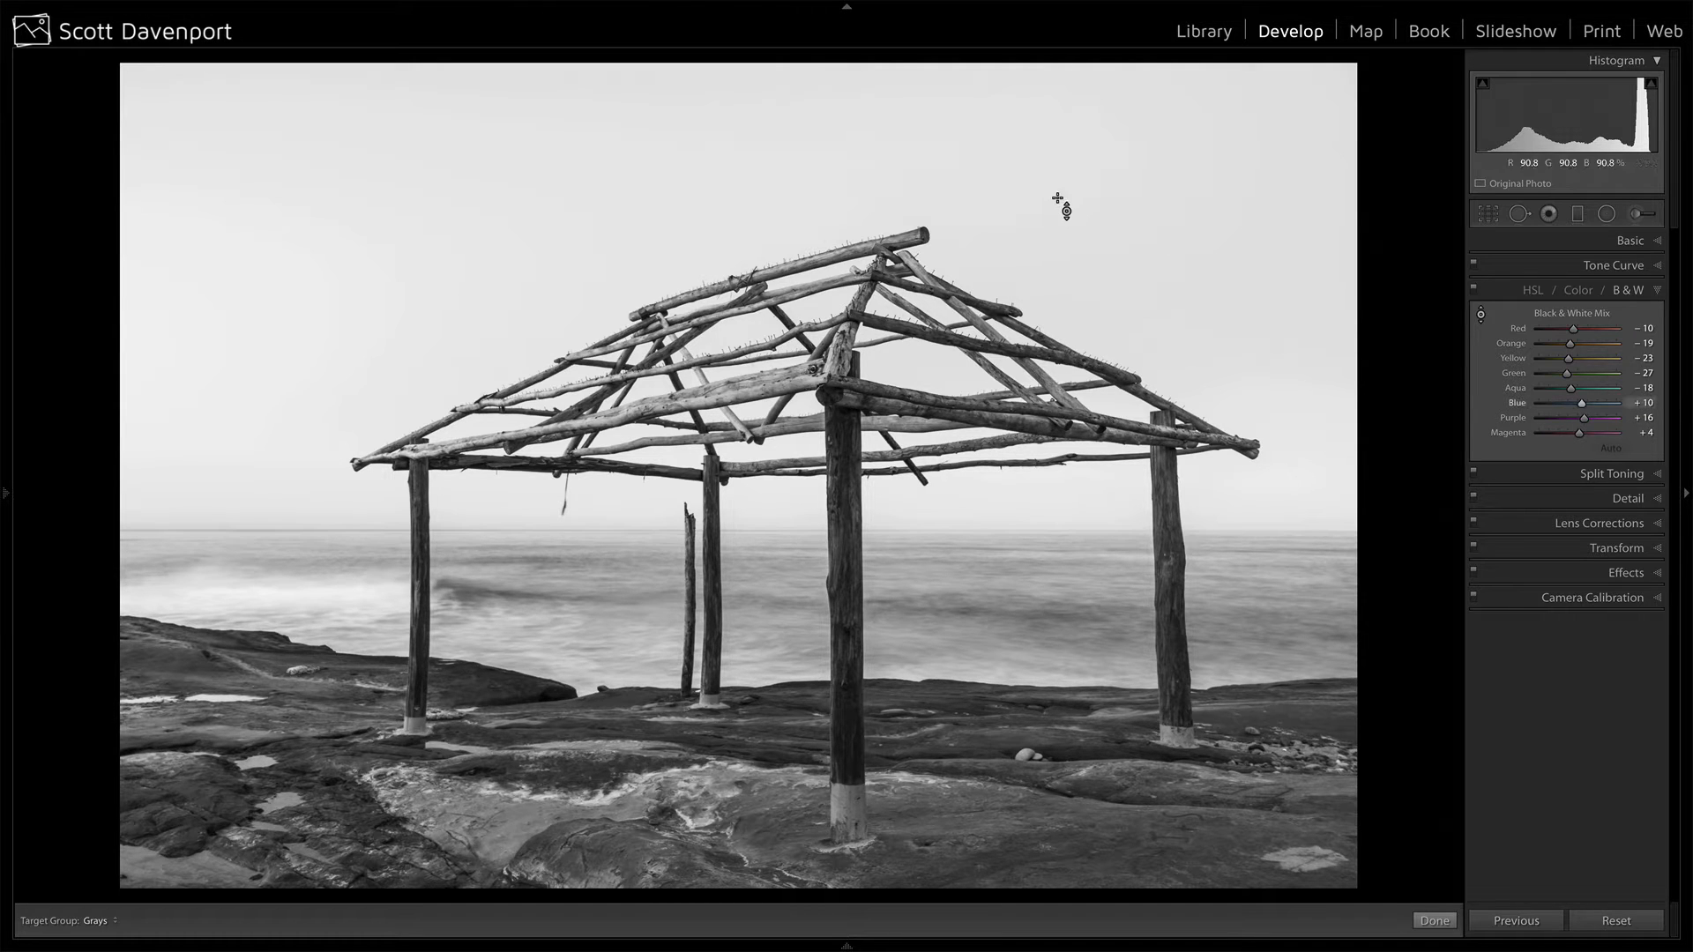
left_click_drag(564, 194, 564, 194)
Step: Shape a gentle S-curve in the RGB tone curve with a lowered shadow point and a slightly raised highlight point
left_click(1605, 267)
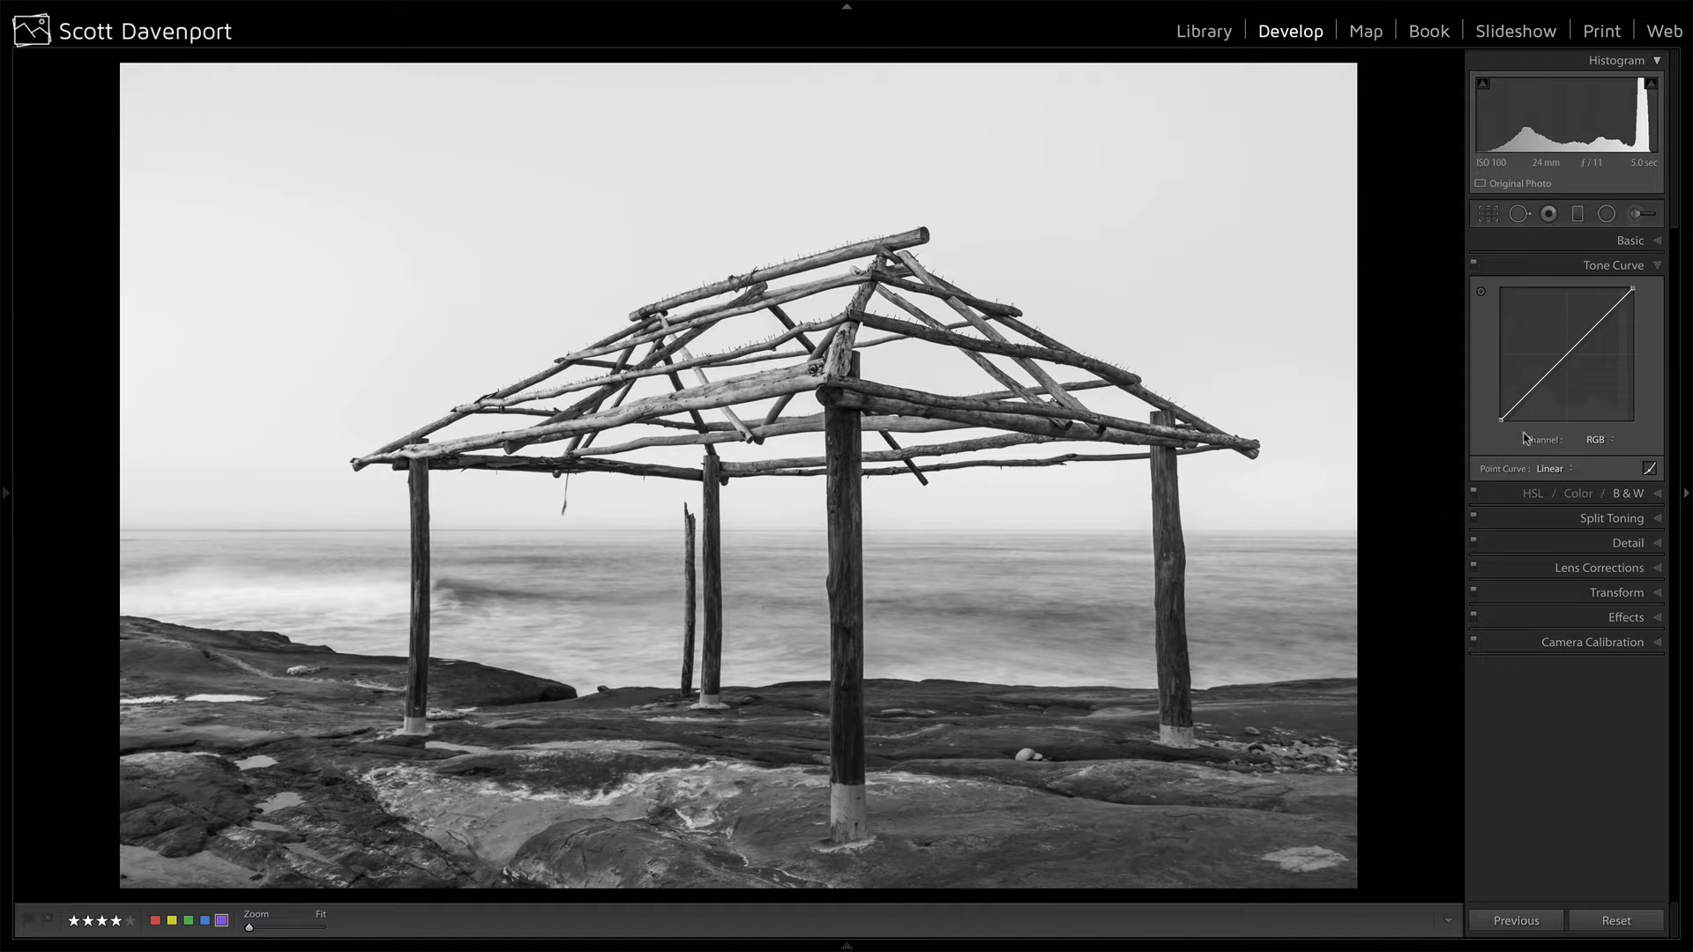
left_click(1527, 394)
left_click_drag(1528, 394, 1528, 401)
left_click_drag(1585, 339, 1586, 328)
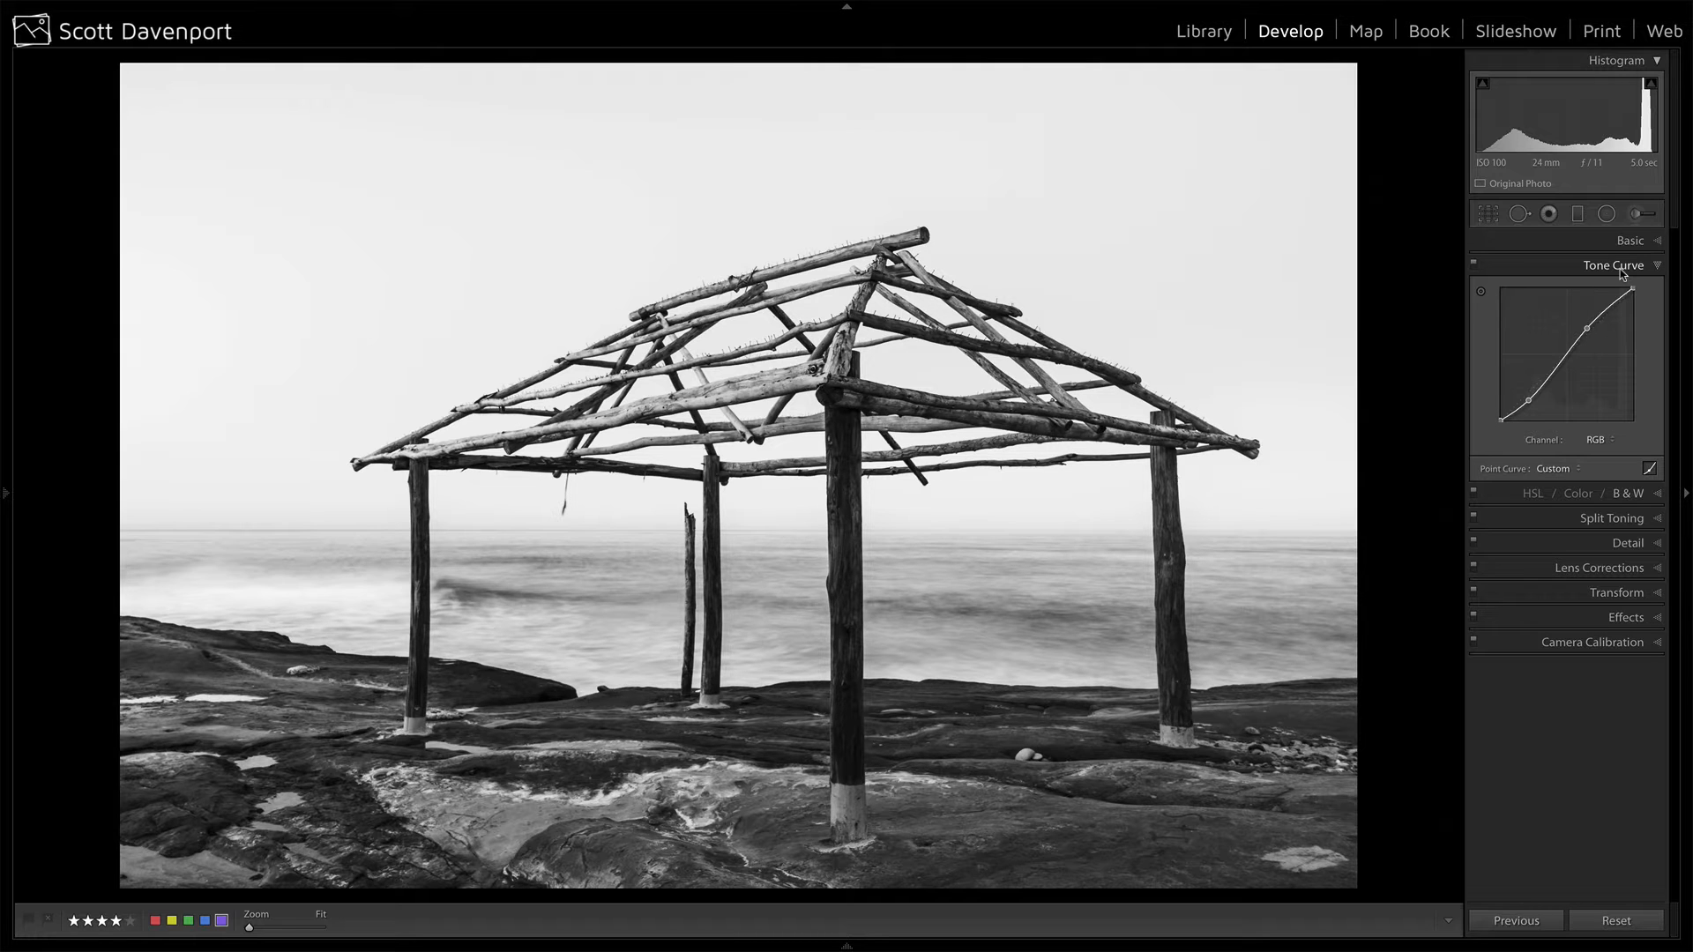
key("ctrl+z")
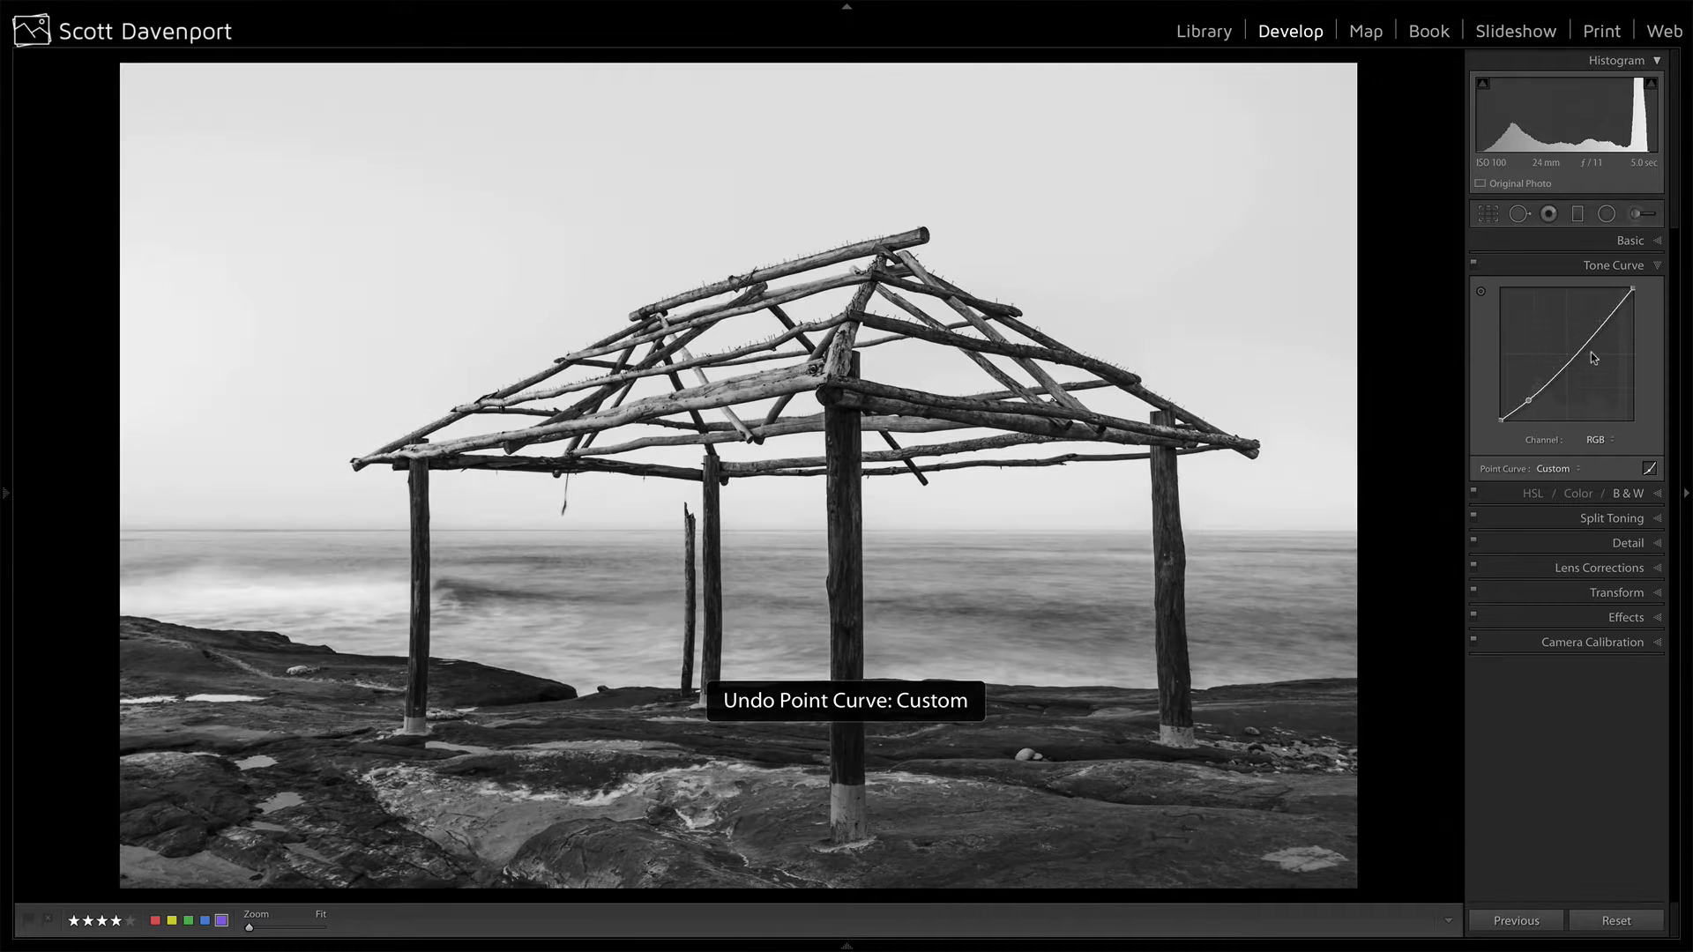
left_click_drag(1528, 400, 1532, 393)
left_click_drag(1601, 326, 1596, 320)
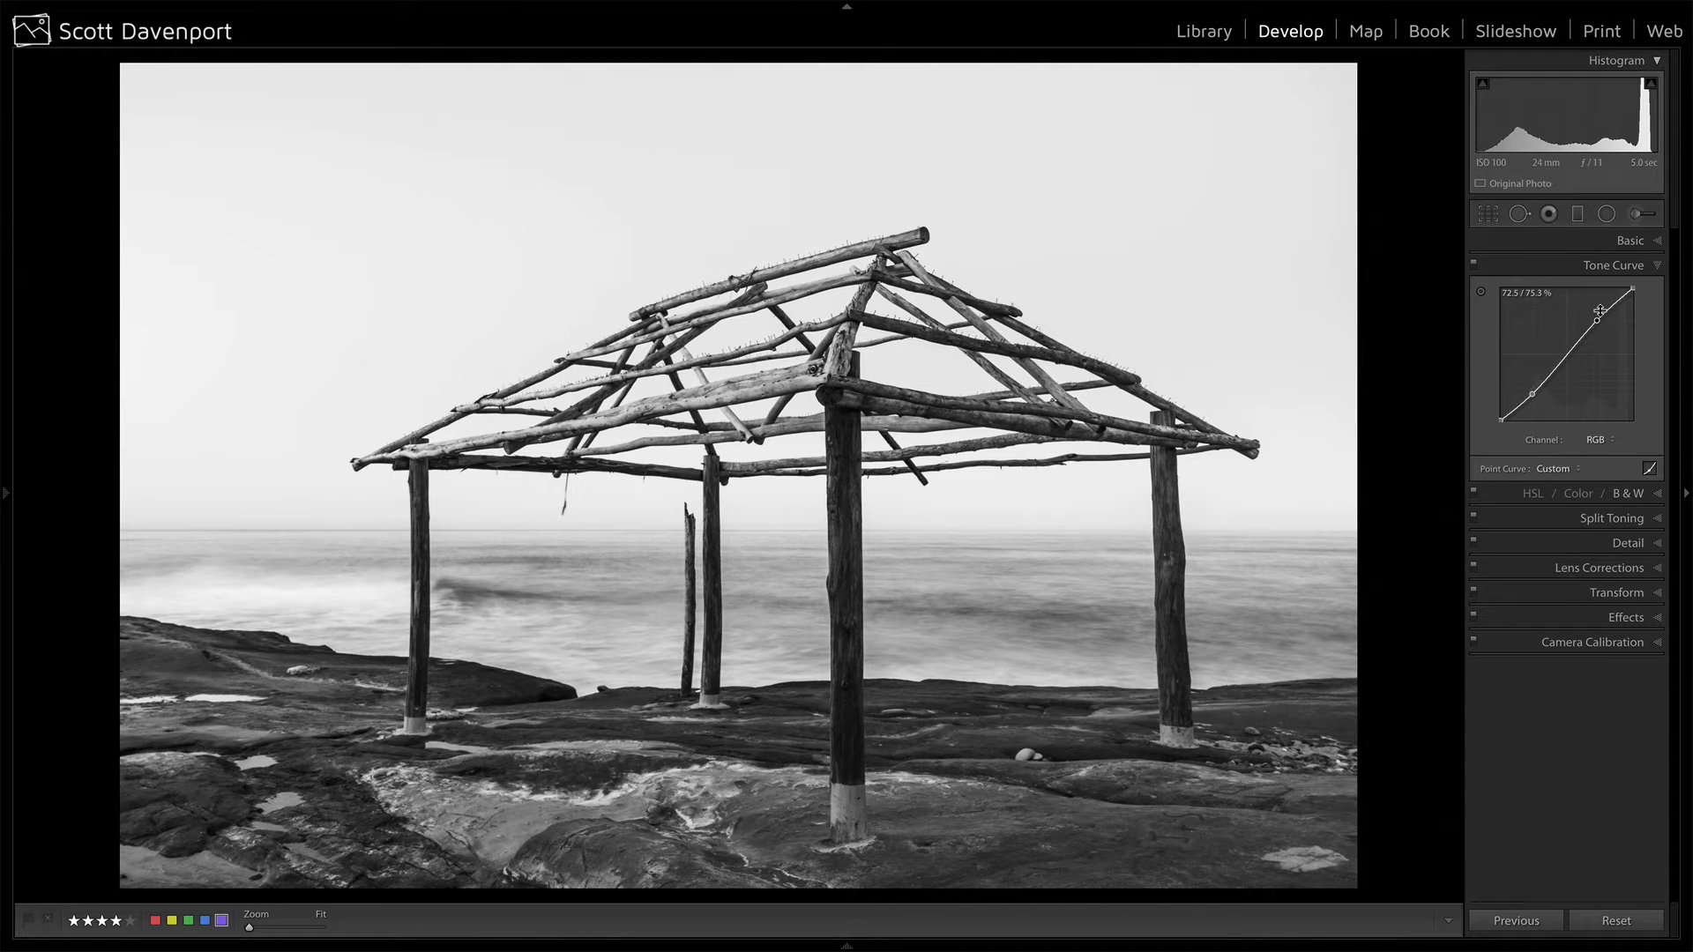
Step: Raise Shadows to +86 and slightly readjust the shadow point of the tone curve
left_click(1631, 240)
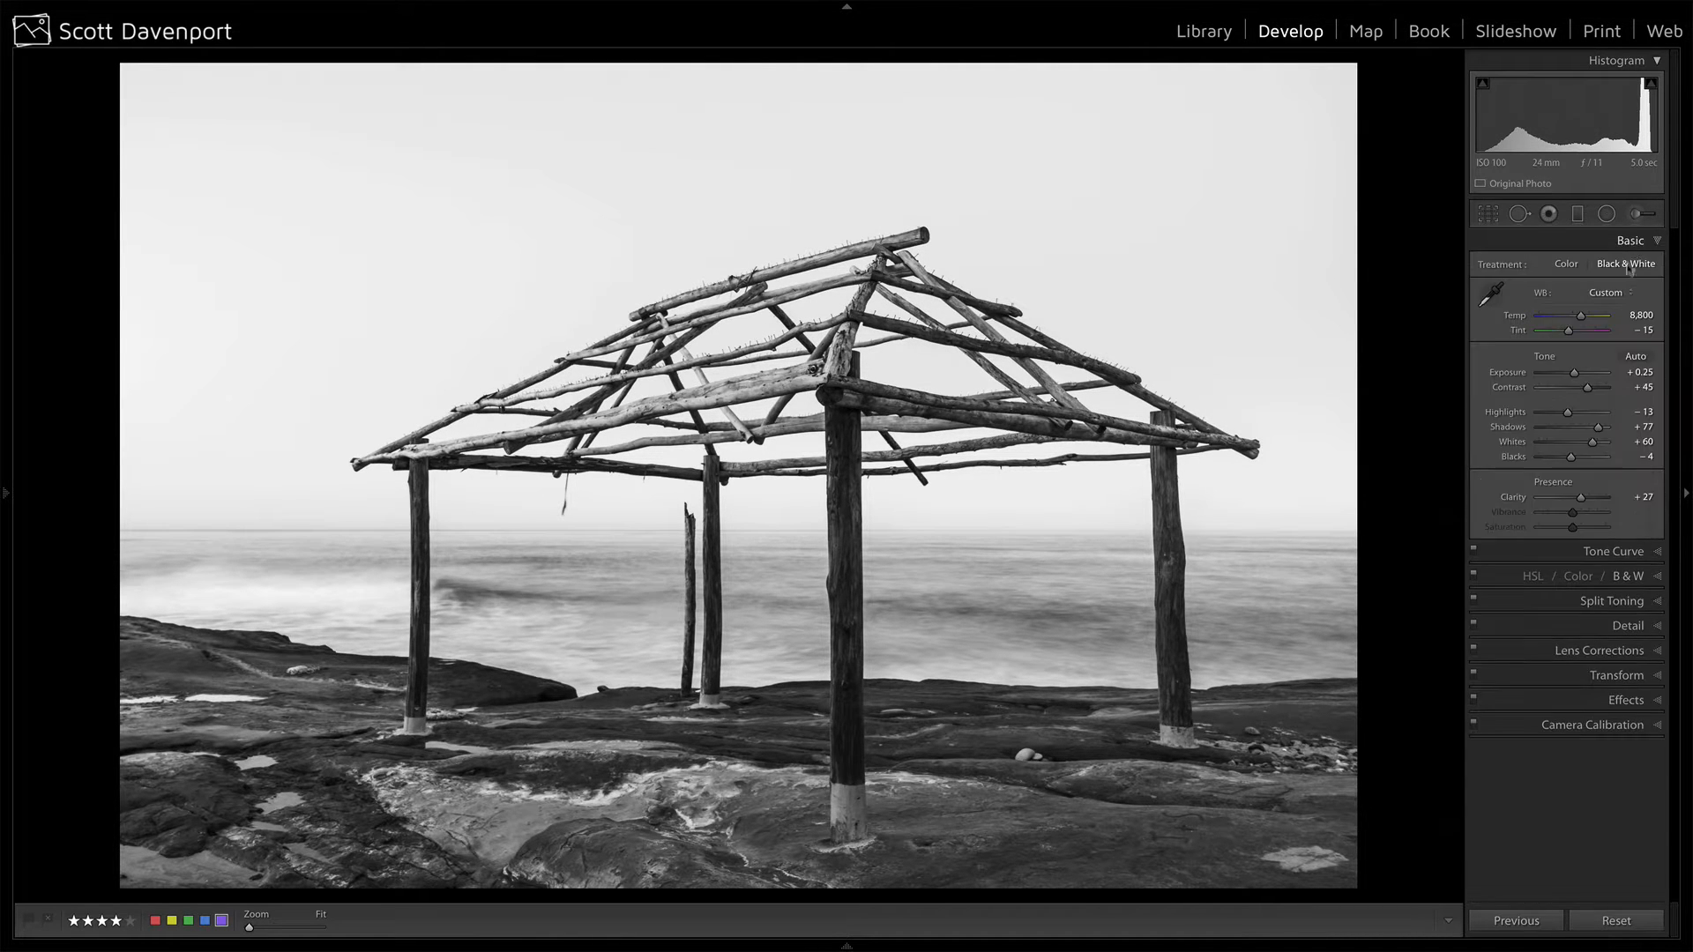
left_click_drag(1599, 432, 1601, 432)
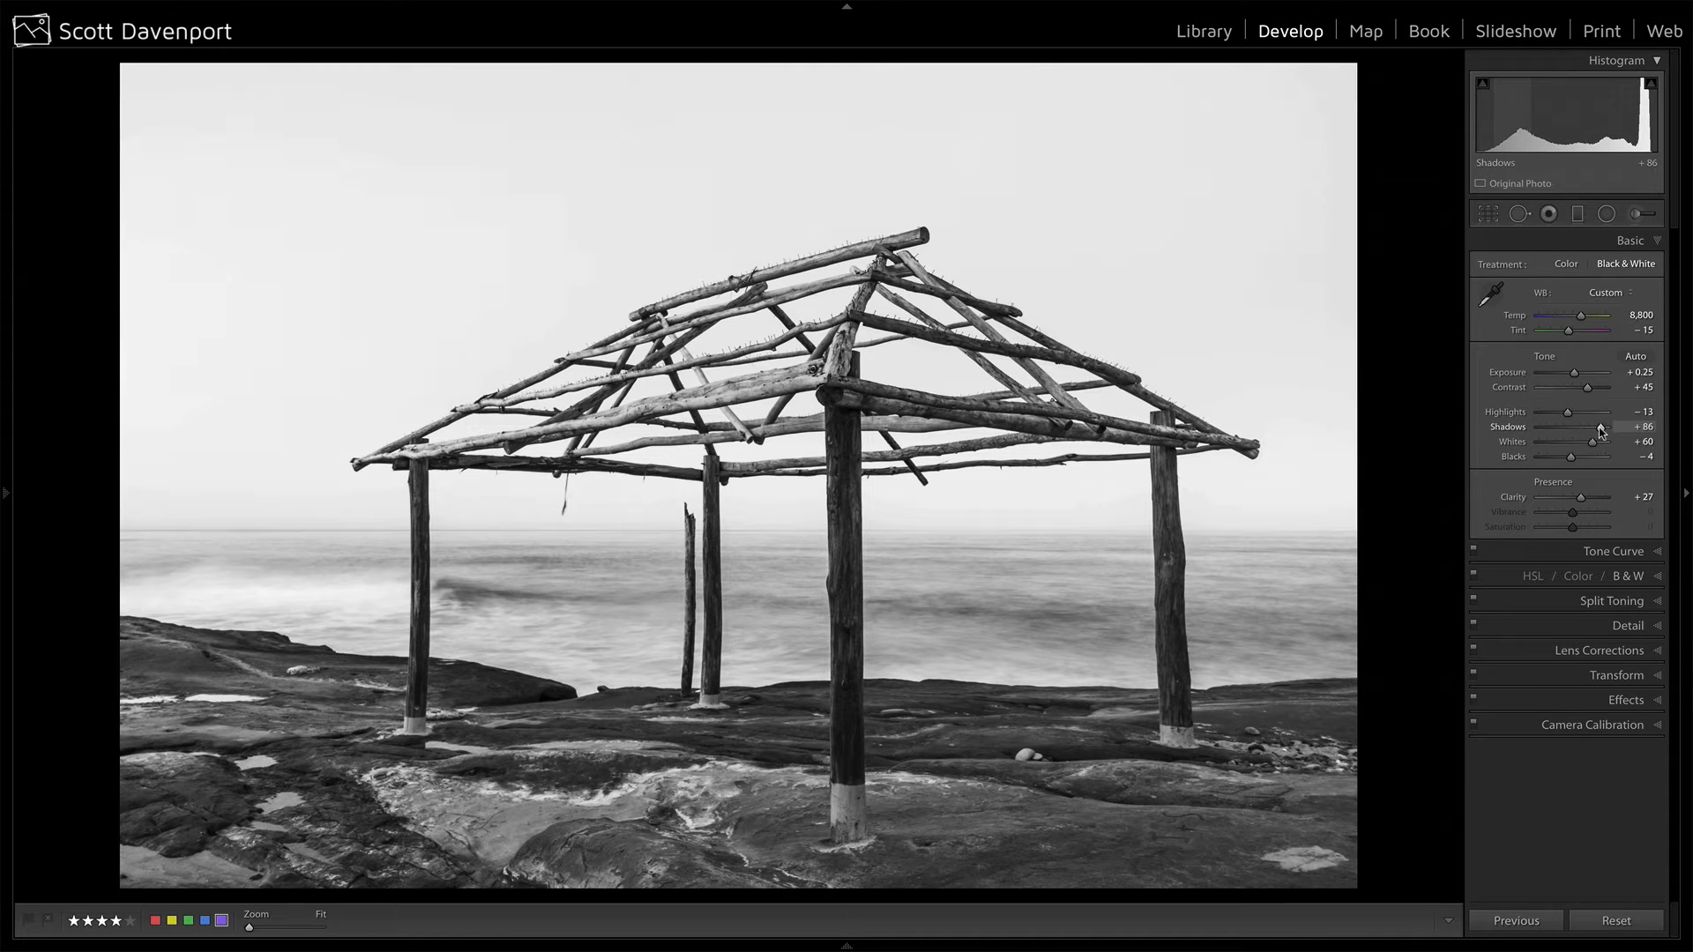
left_click(1592, 550)
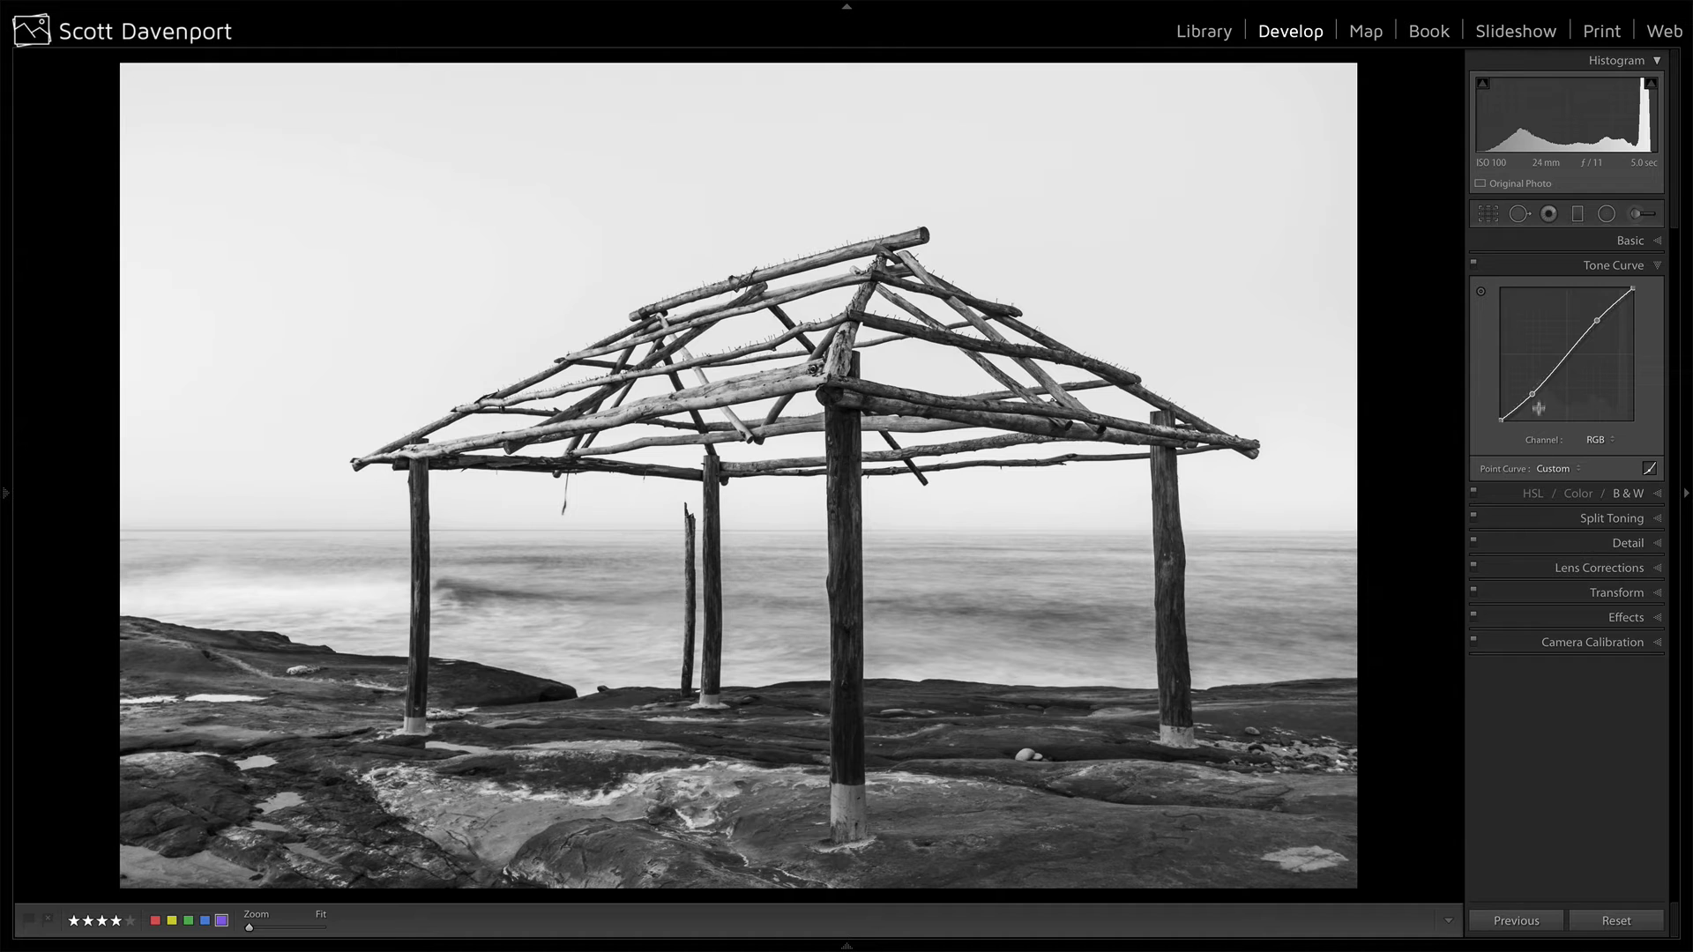
left_click_drag(1532, 393, 1529, 394)
Step: Set the sharpening Masking to 47 while previewing the edge mask, so the smooth sky is excluded
left_click(1621, 542)
left_click_drag(1550, 394, 1596, 457)
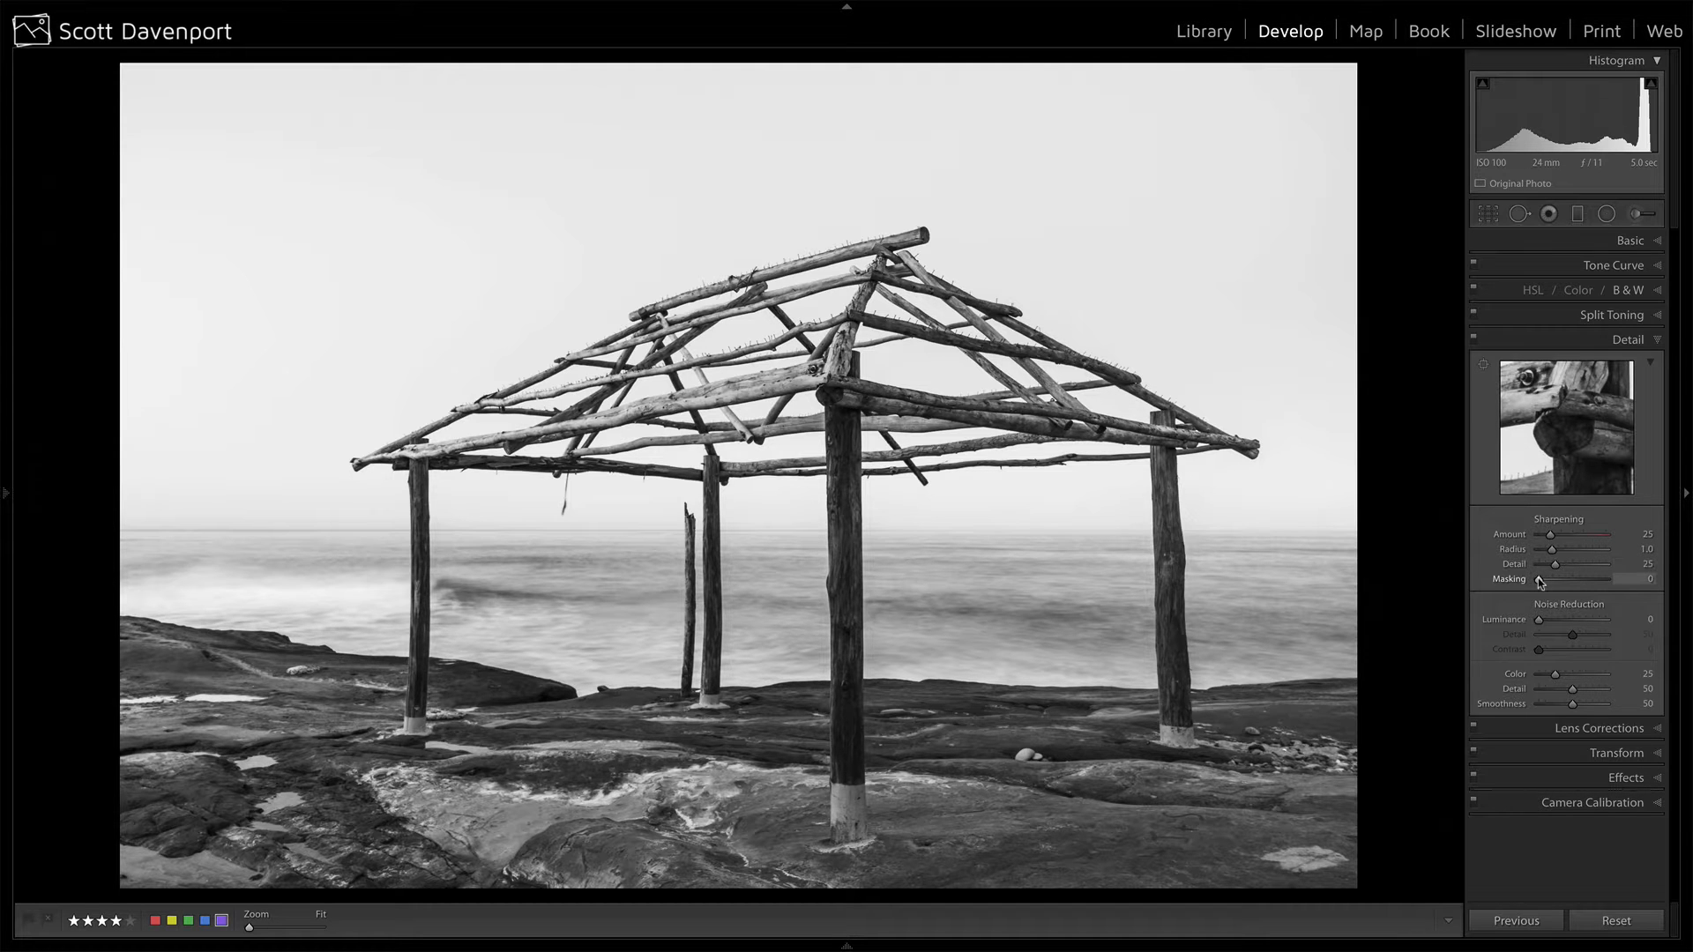
key("alt")
left_click_drag(1539, 579, 1571, 582)
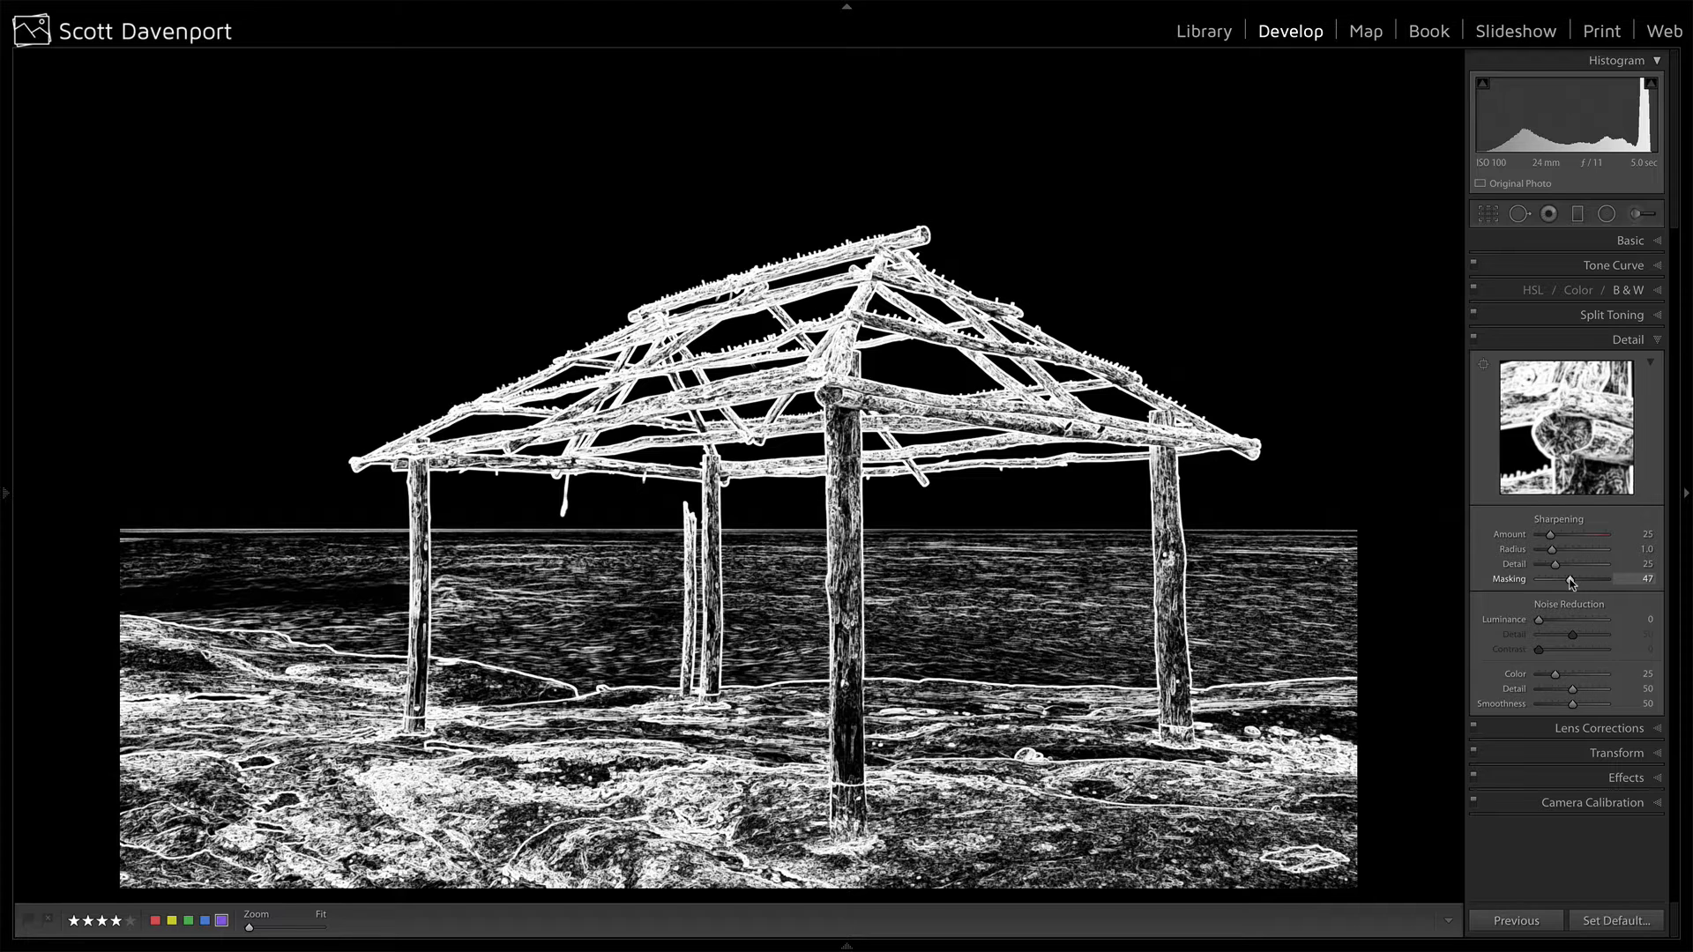
left_click_drag(1571, 583, 1571, 583)
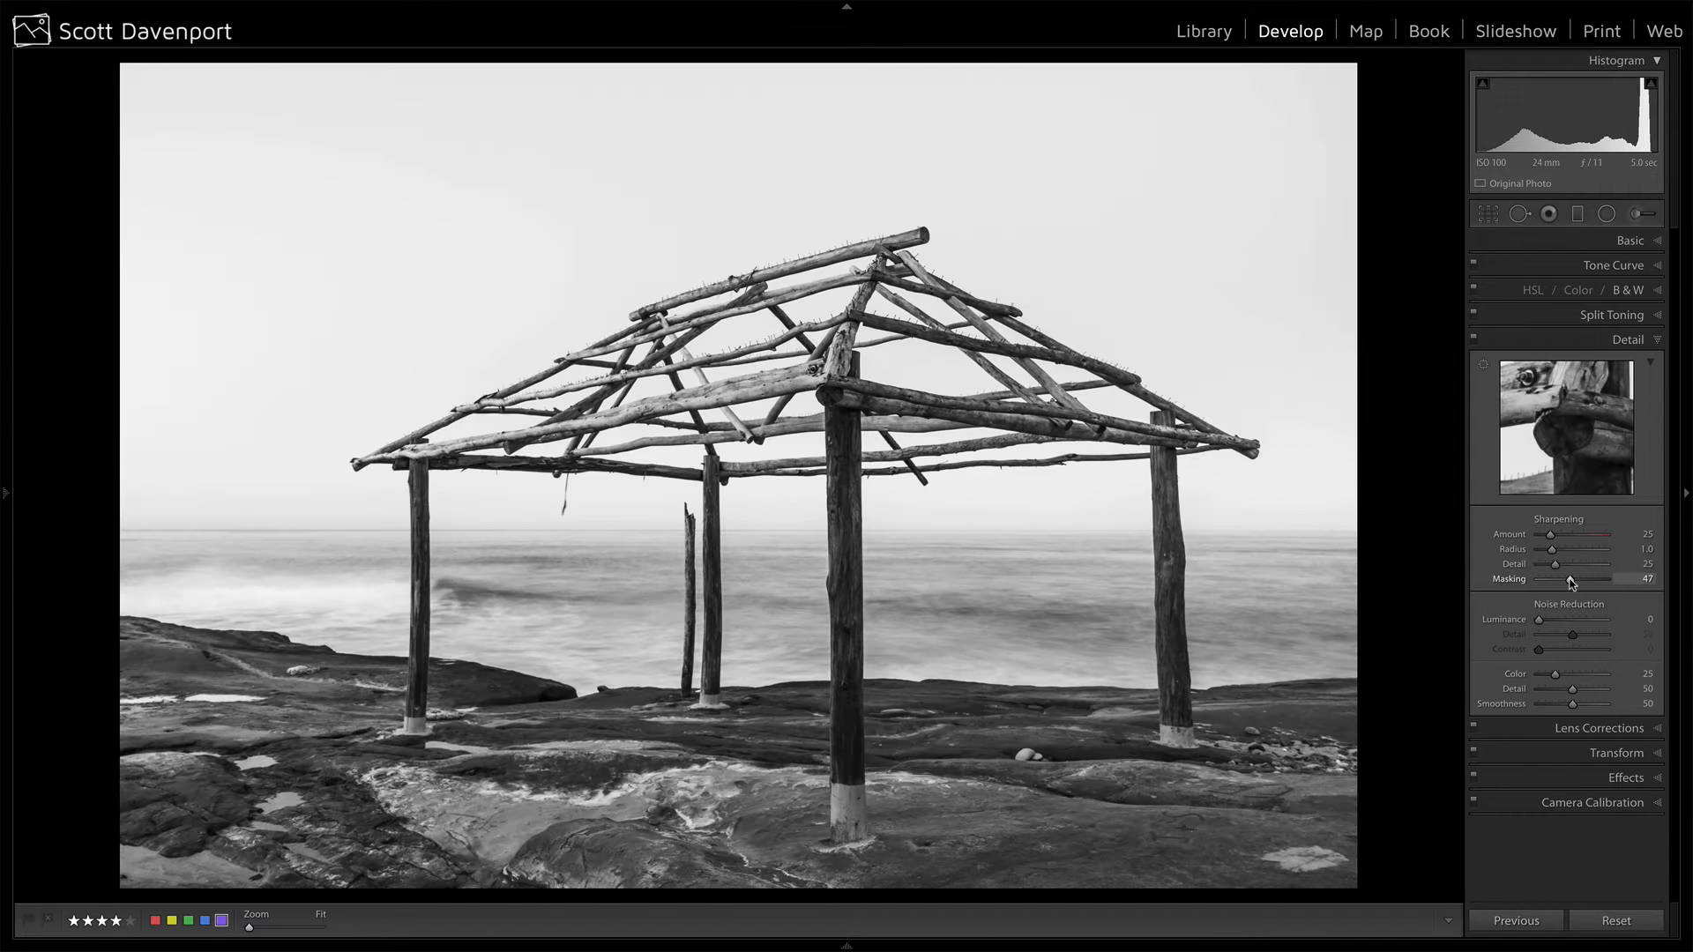
Step: Set the sharpening Radius to 1.3 and Detail to 35, and increase the sharpening Amount
left_click(1562, 548)
left_click(1562, 564)
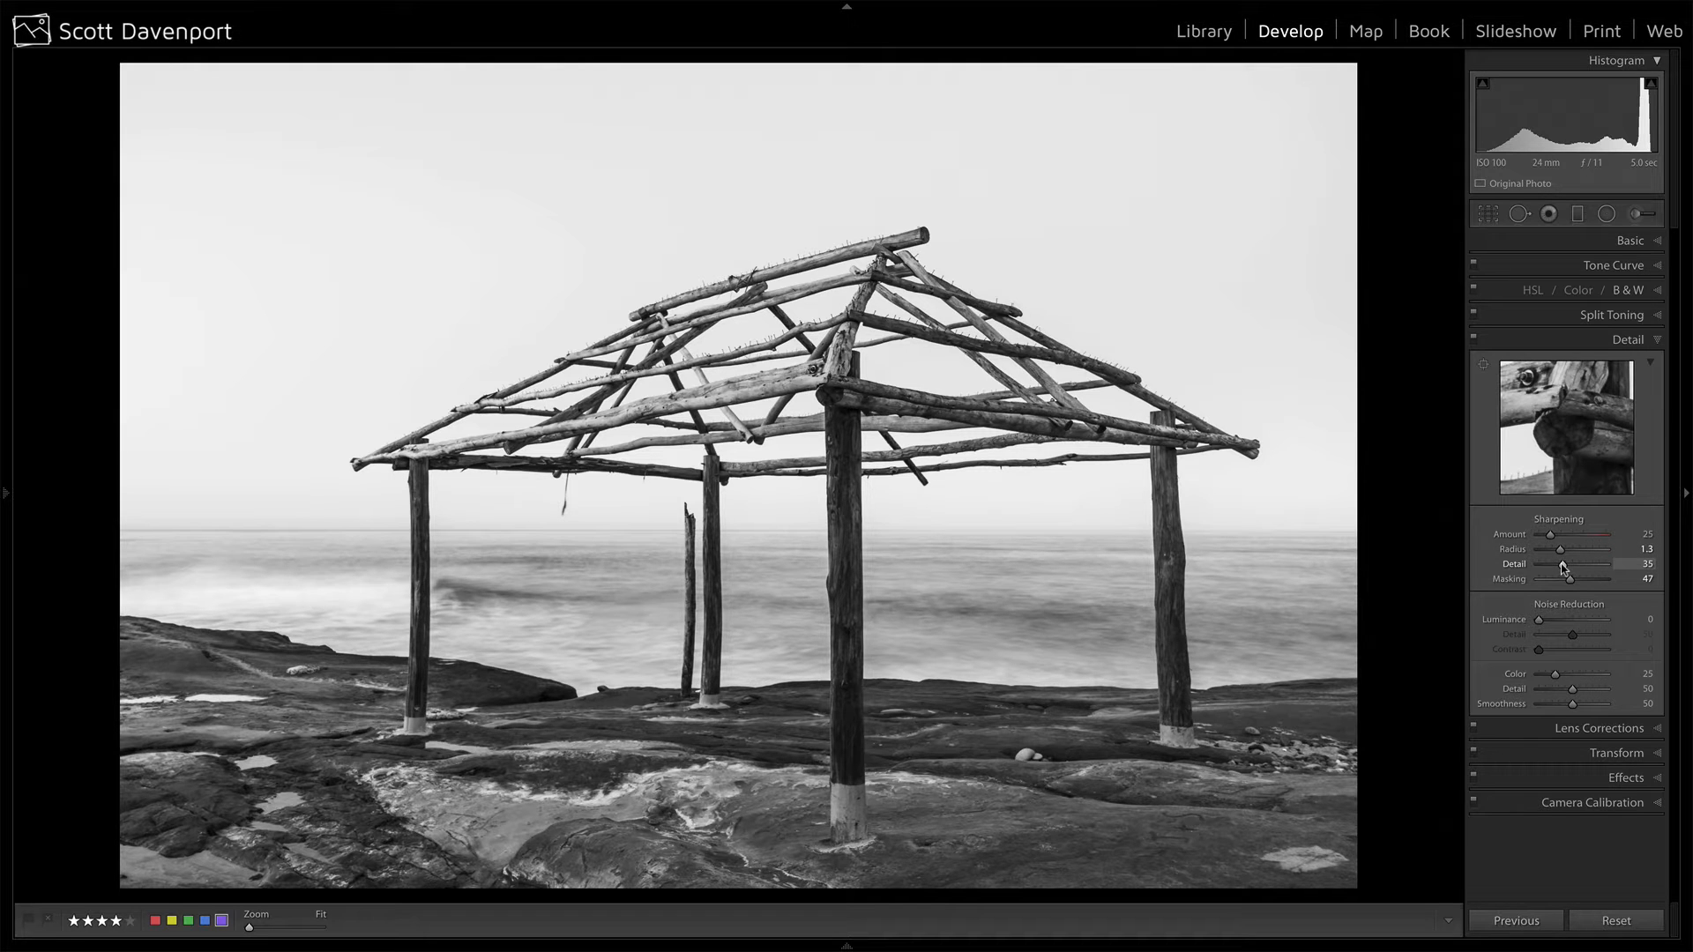
left_click_drag(1562, 567, 1565, 537)
Step: Set Clarity to +30, Exposure to +0.40 and Contrast to +40, and show the unedited version for comparison
left_click(1629, 241)
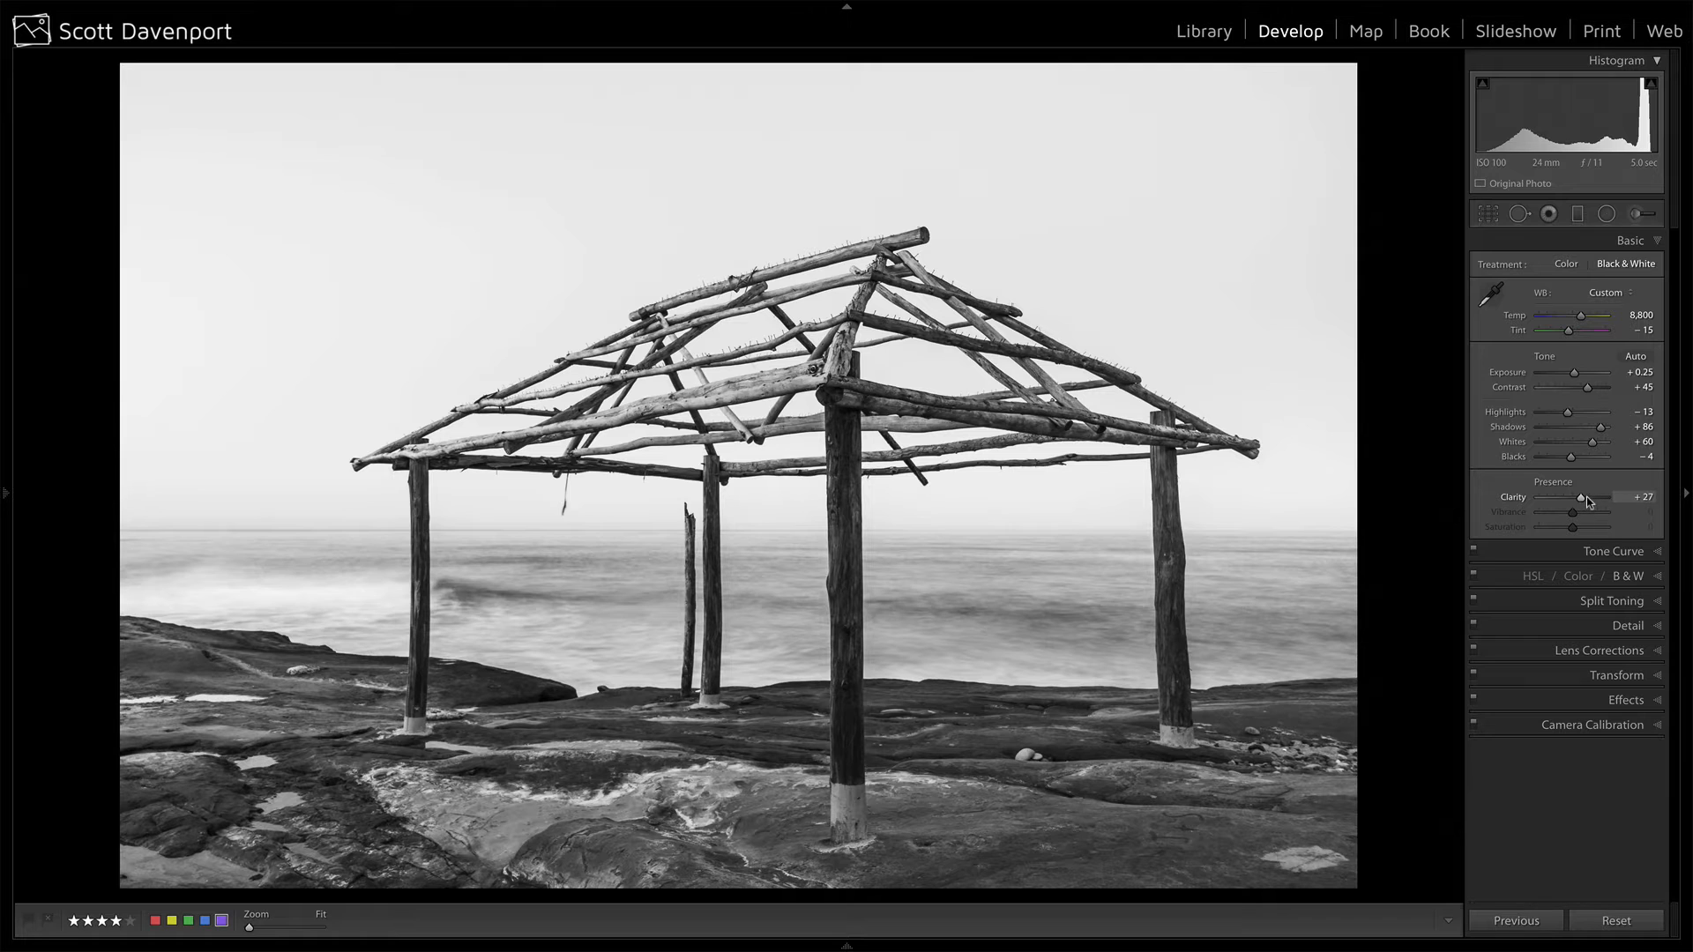
left_click(1585, 498)
left_click_drag(1585, 500, 1583, 501)
left_click_drag(1574, 375, 1576, 377)
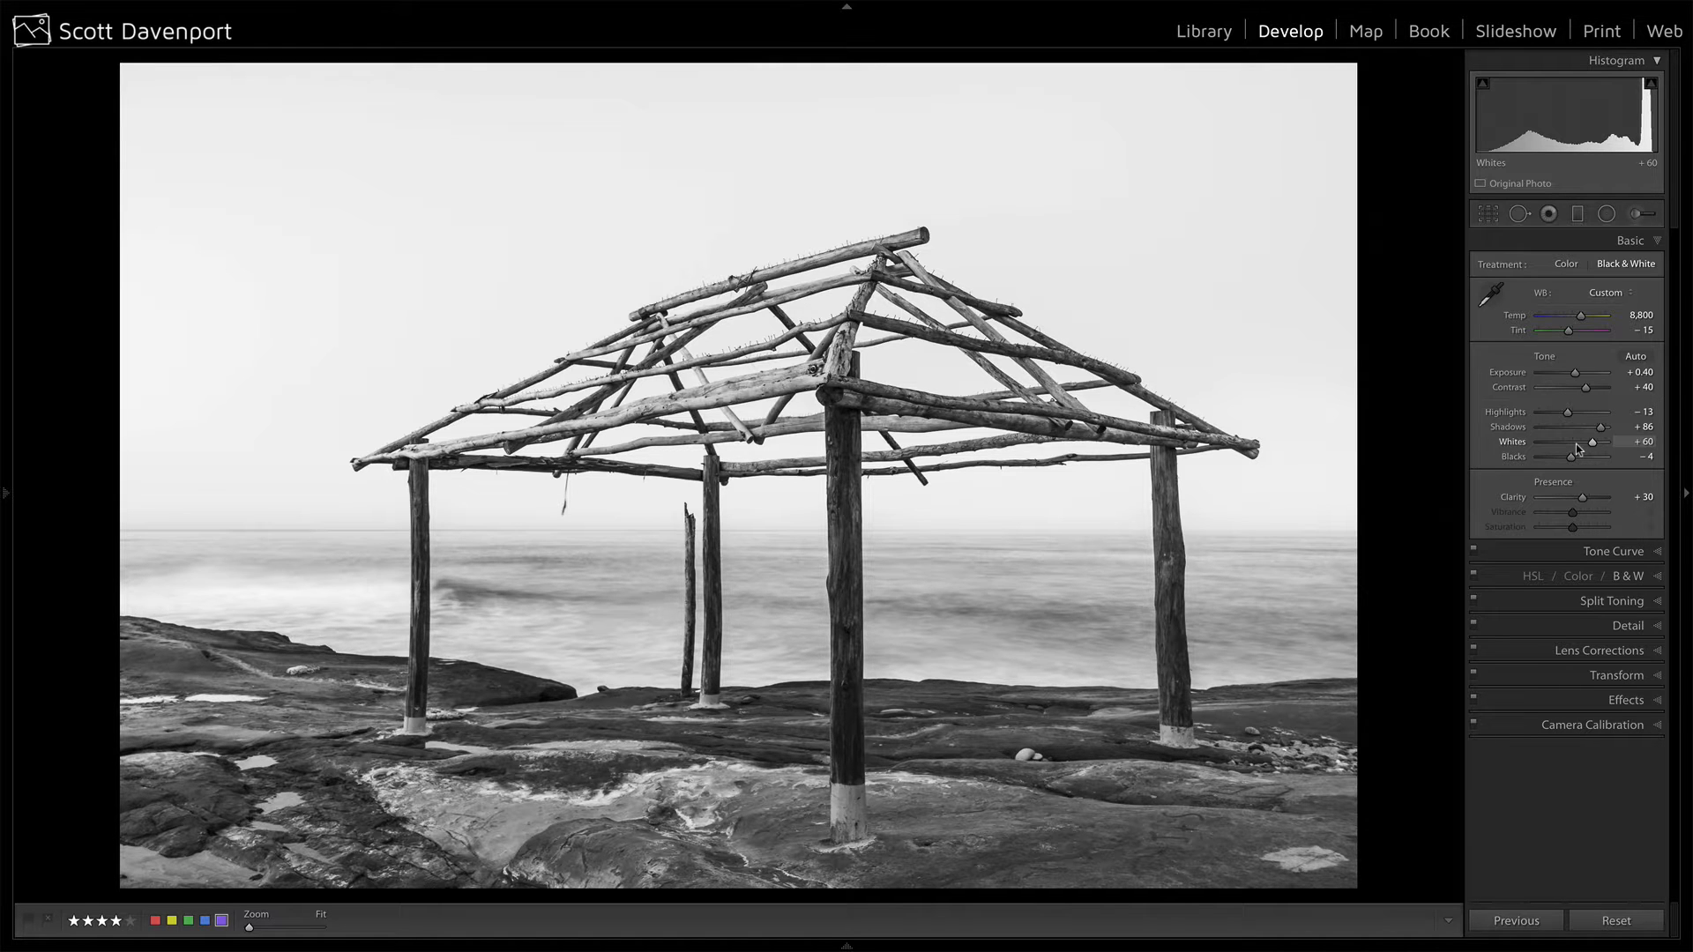
key("backslash")
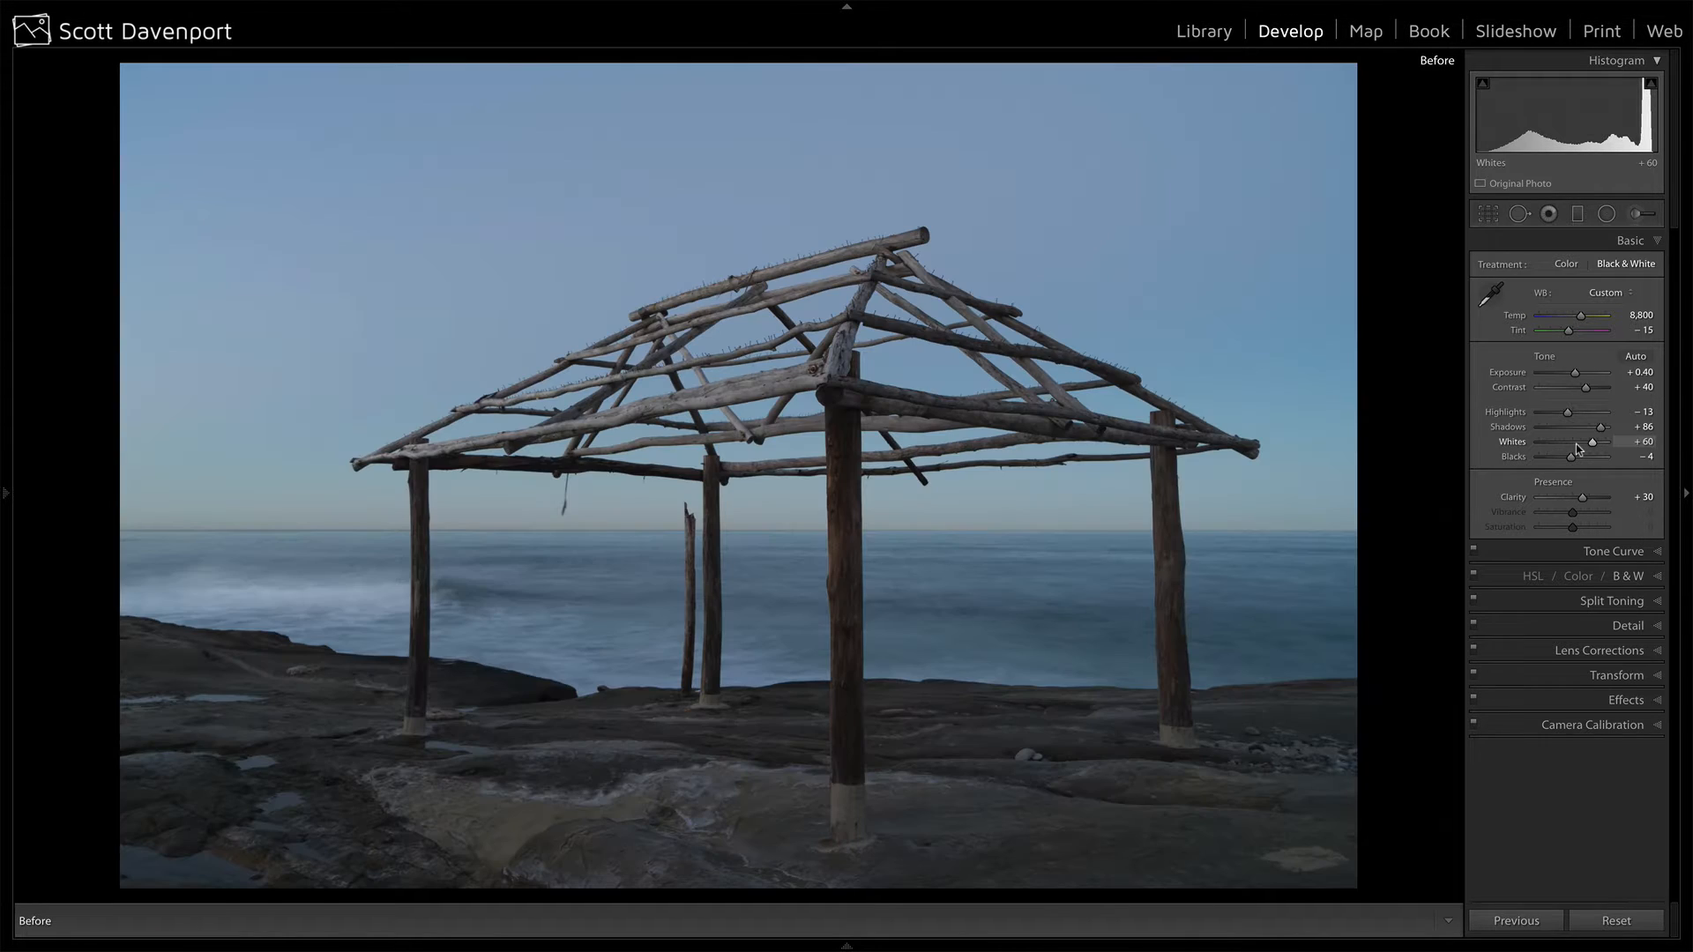
Step: Return to the edited version and draw a graduated filter with Exposure −0.24 over the rocky foreground, adjusting its tilt to the shoreline
key("backslash")
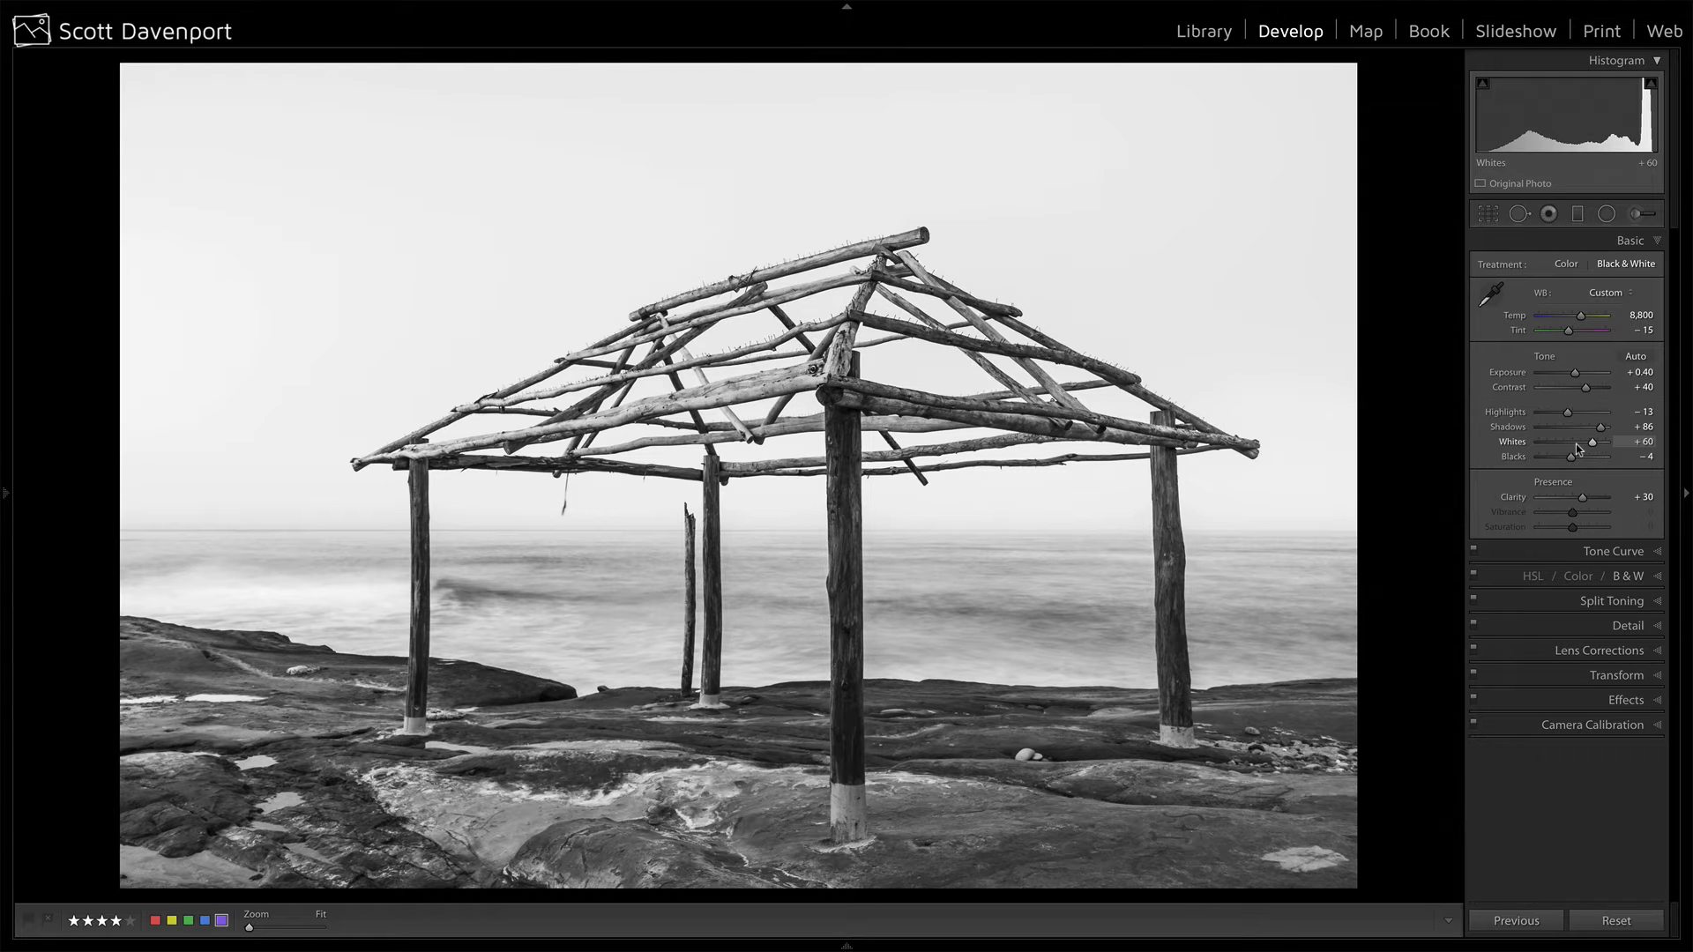
left_click(1578, 213)
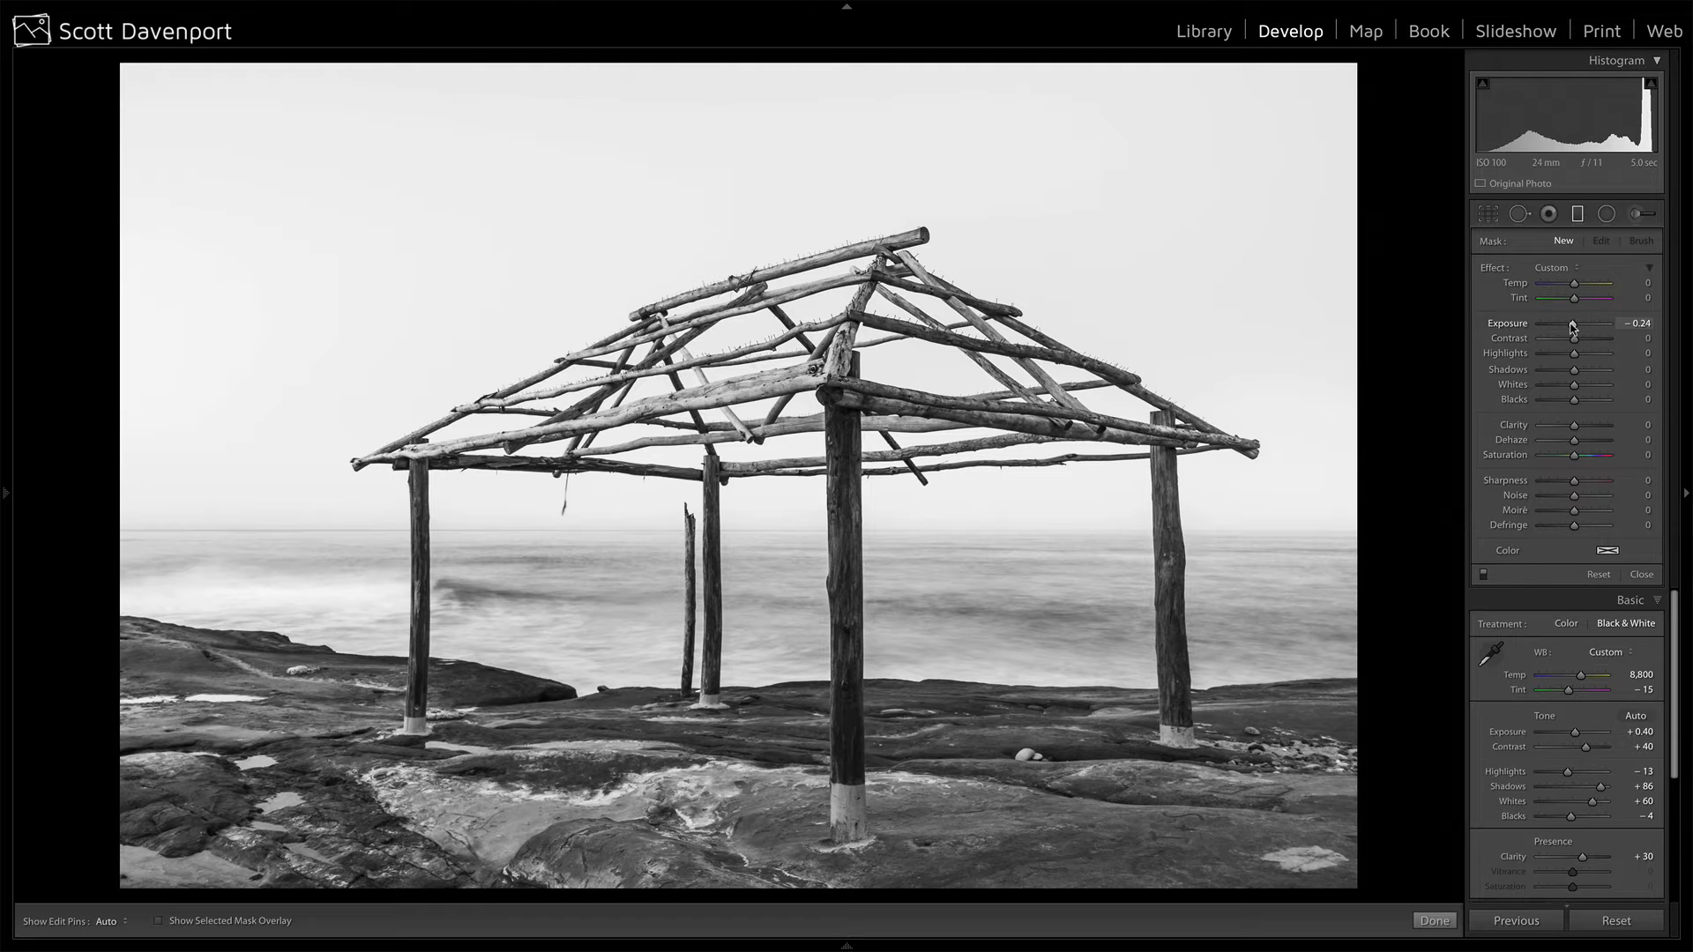
left_click_drag(679, 690, 683, 629)
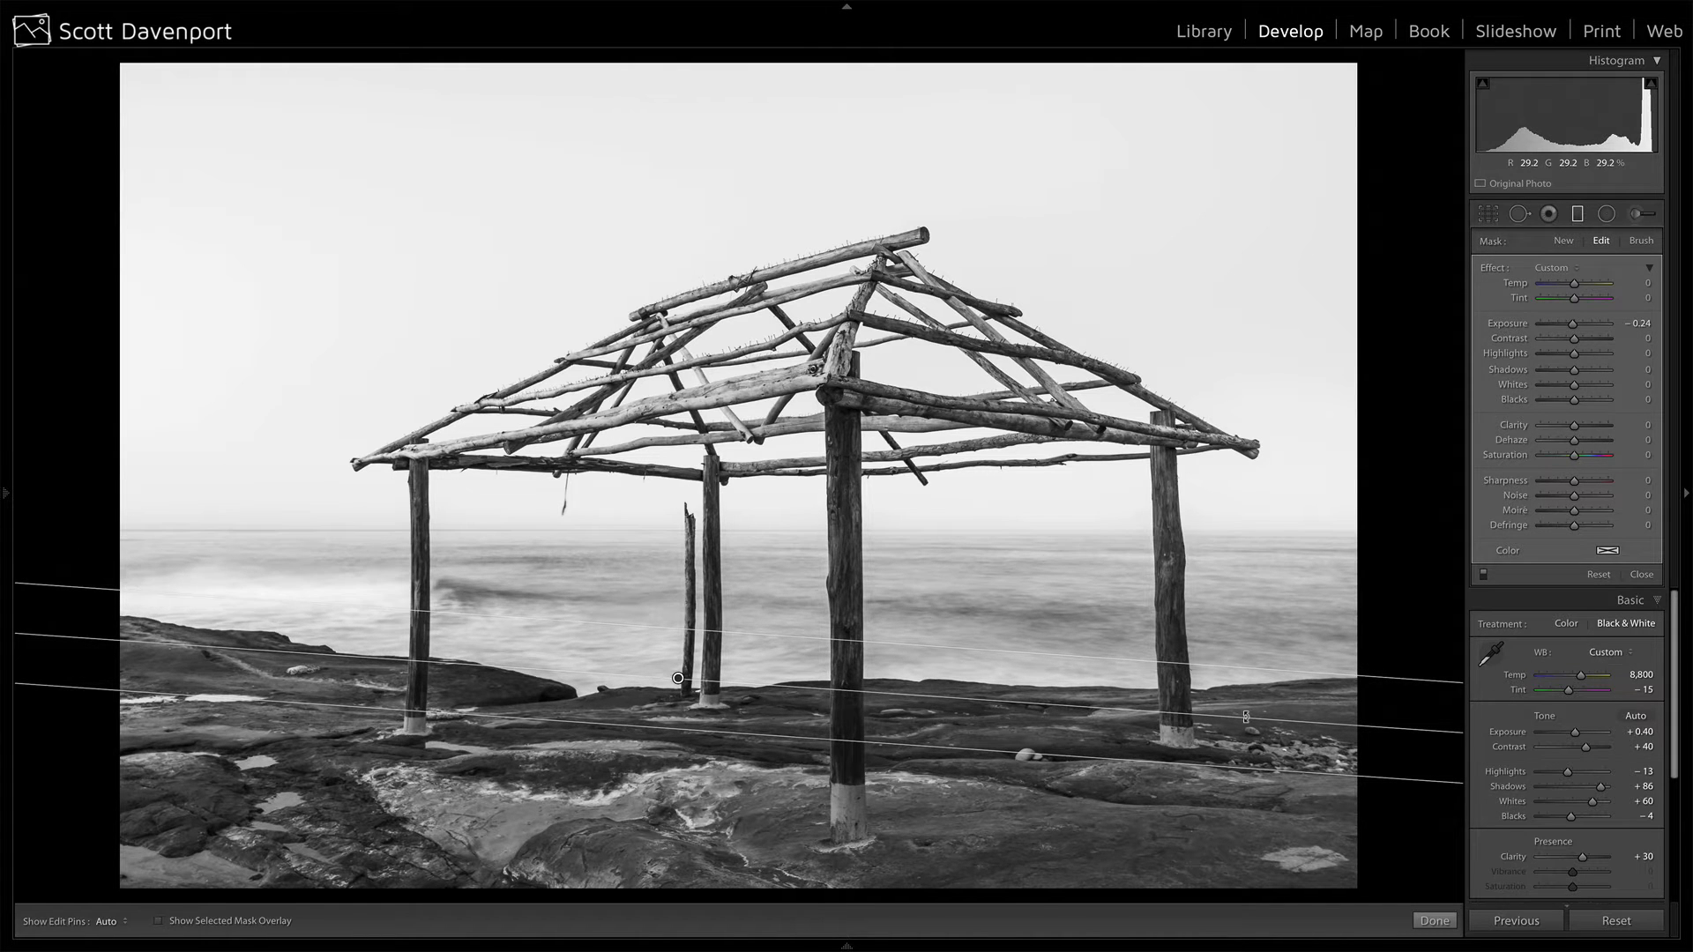
left_click_drag(1246, 713, 1248, 700)
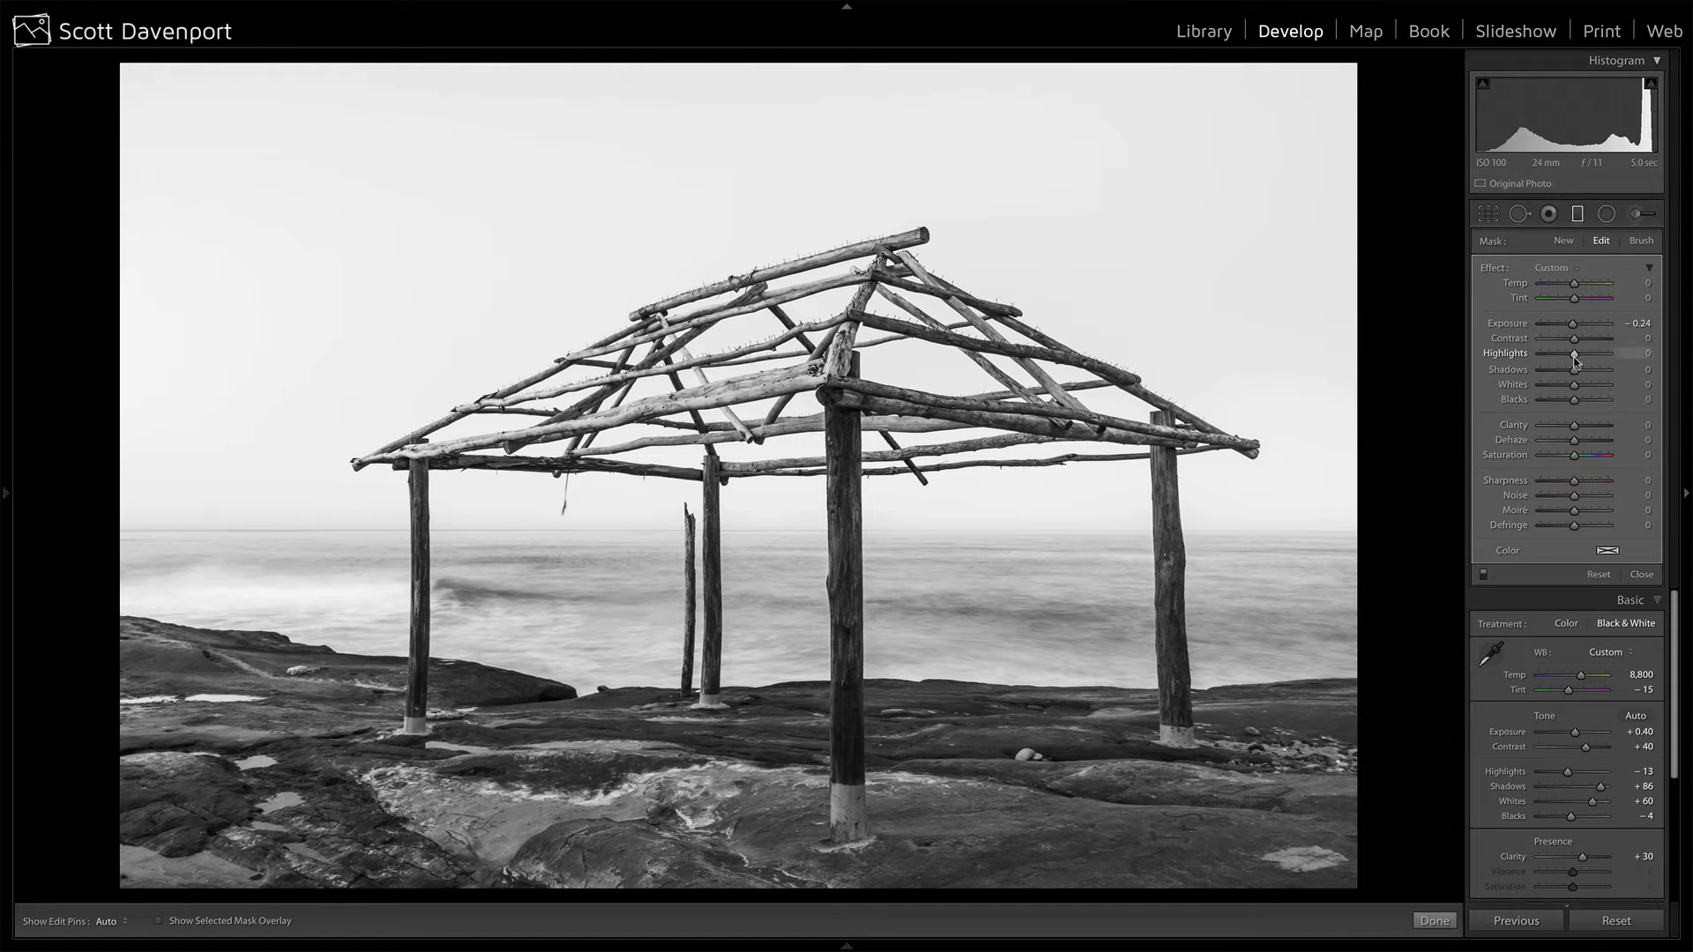
Step: Set the graduated filter's Highlights to −21, Exposure to −0.09 and Temp to −19, comparing the image with and without it
left_click_drag(1573, 354, 1567, 353)
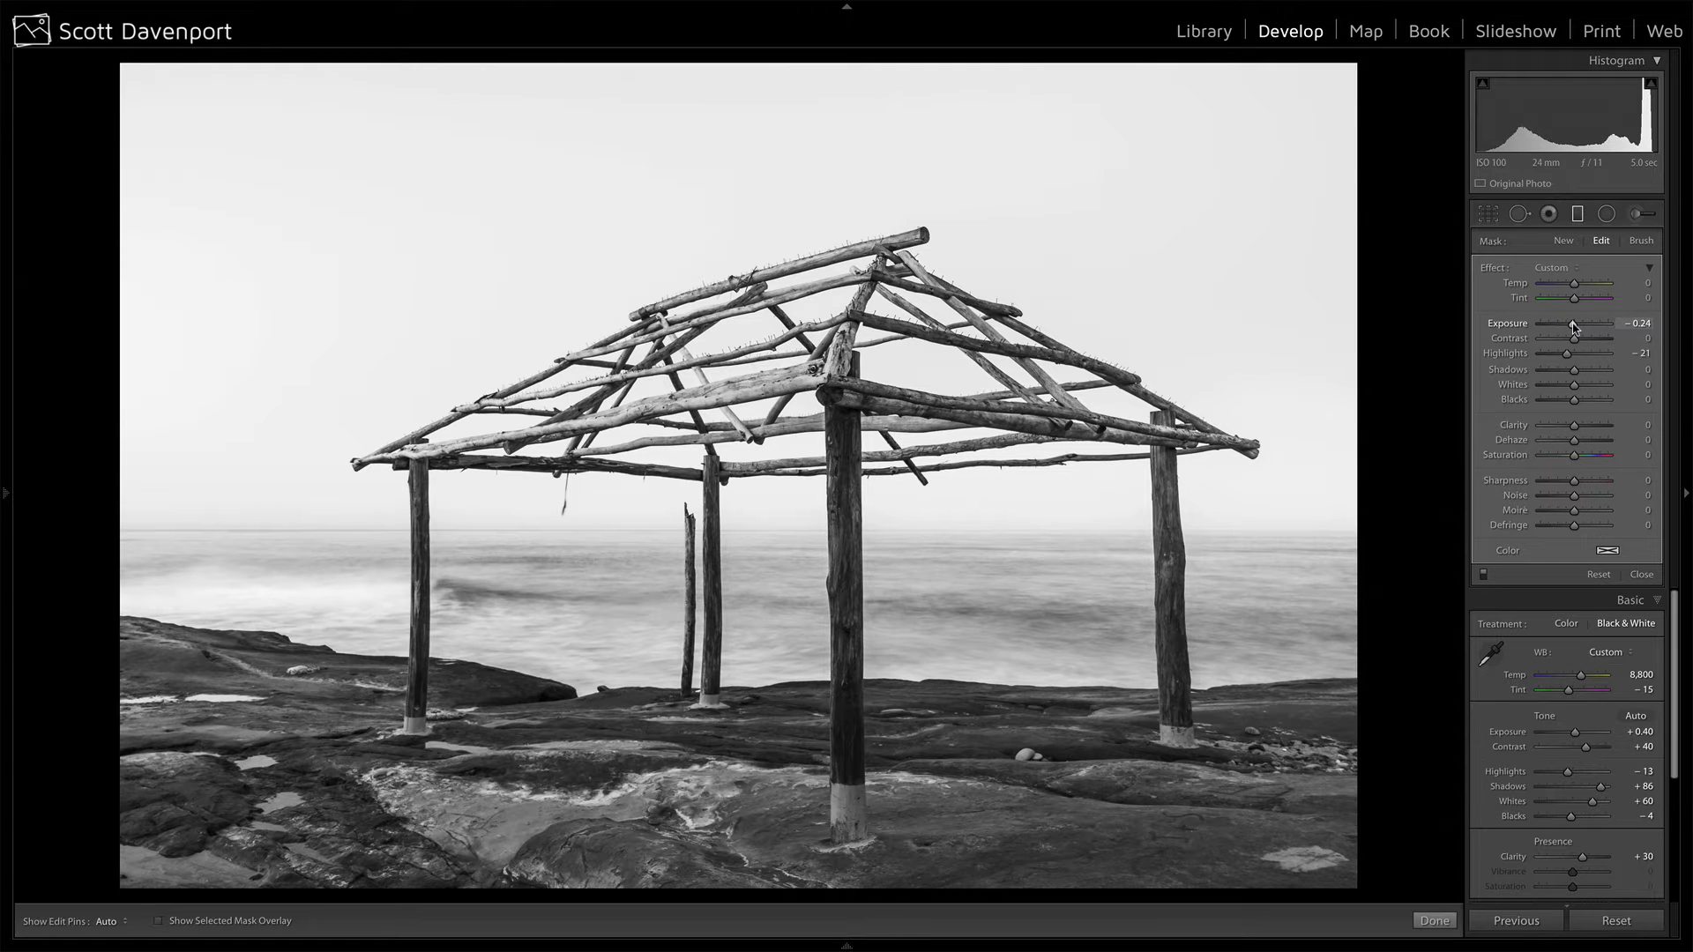
left_click(1483, 575)
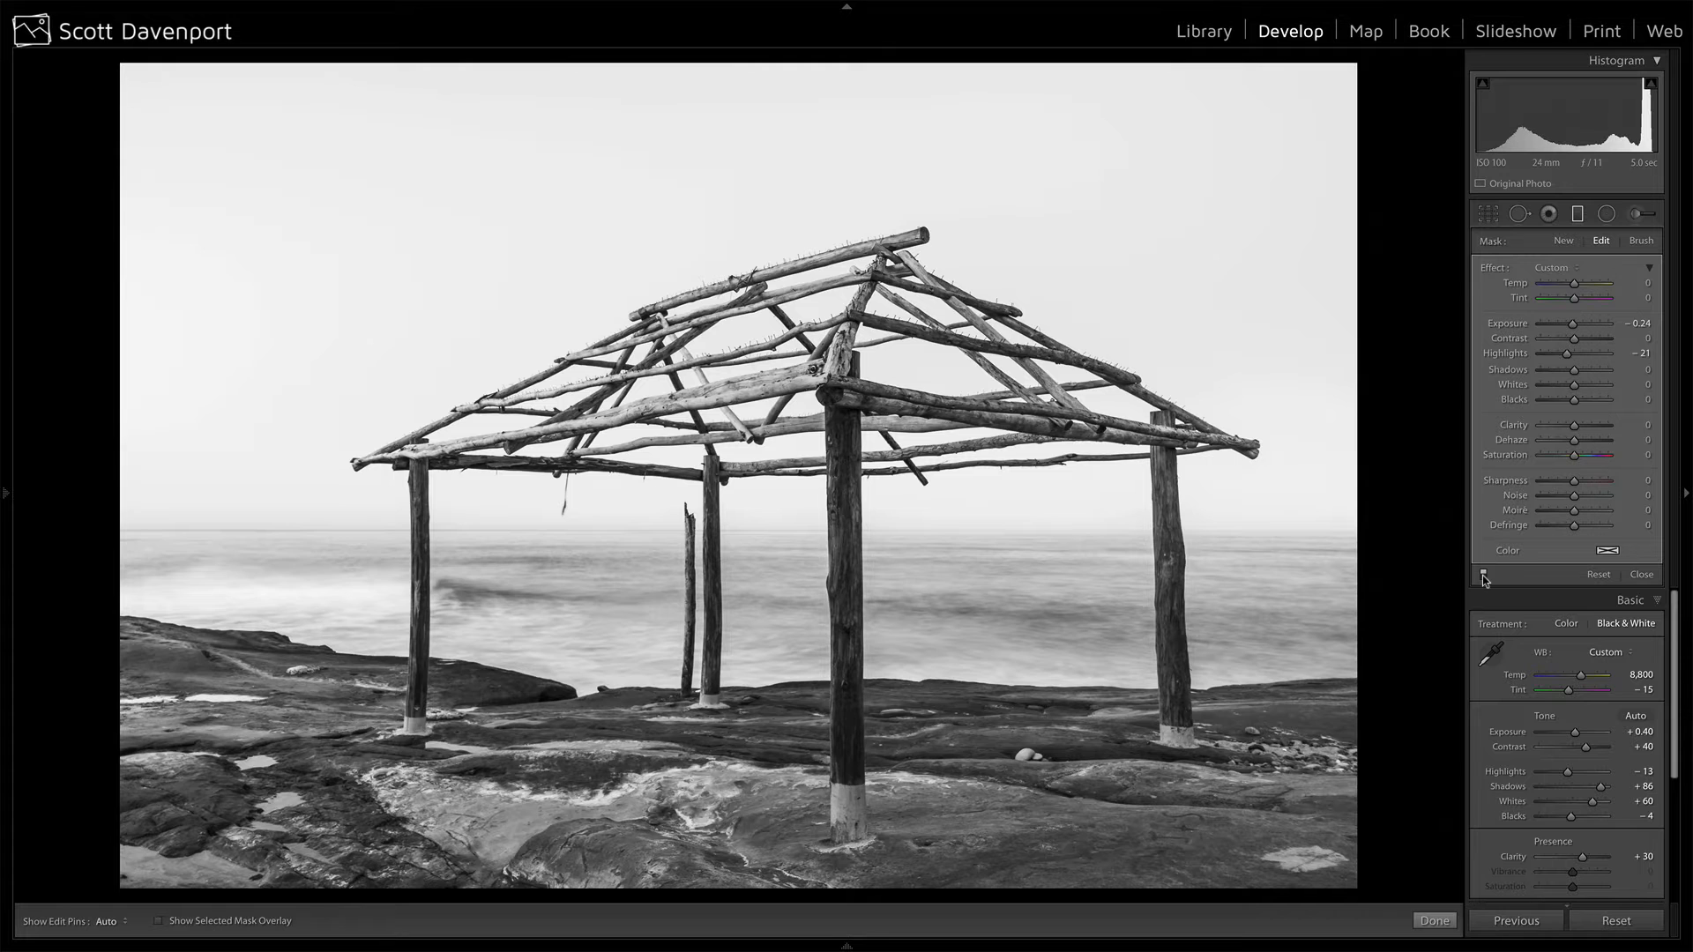
left_click(1483, 575)
left_click(1483, 575)
left_click(1483, 575)
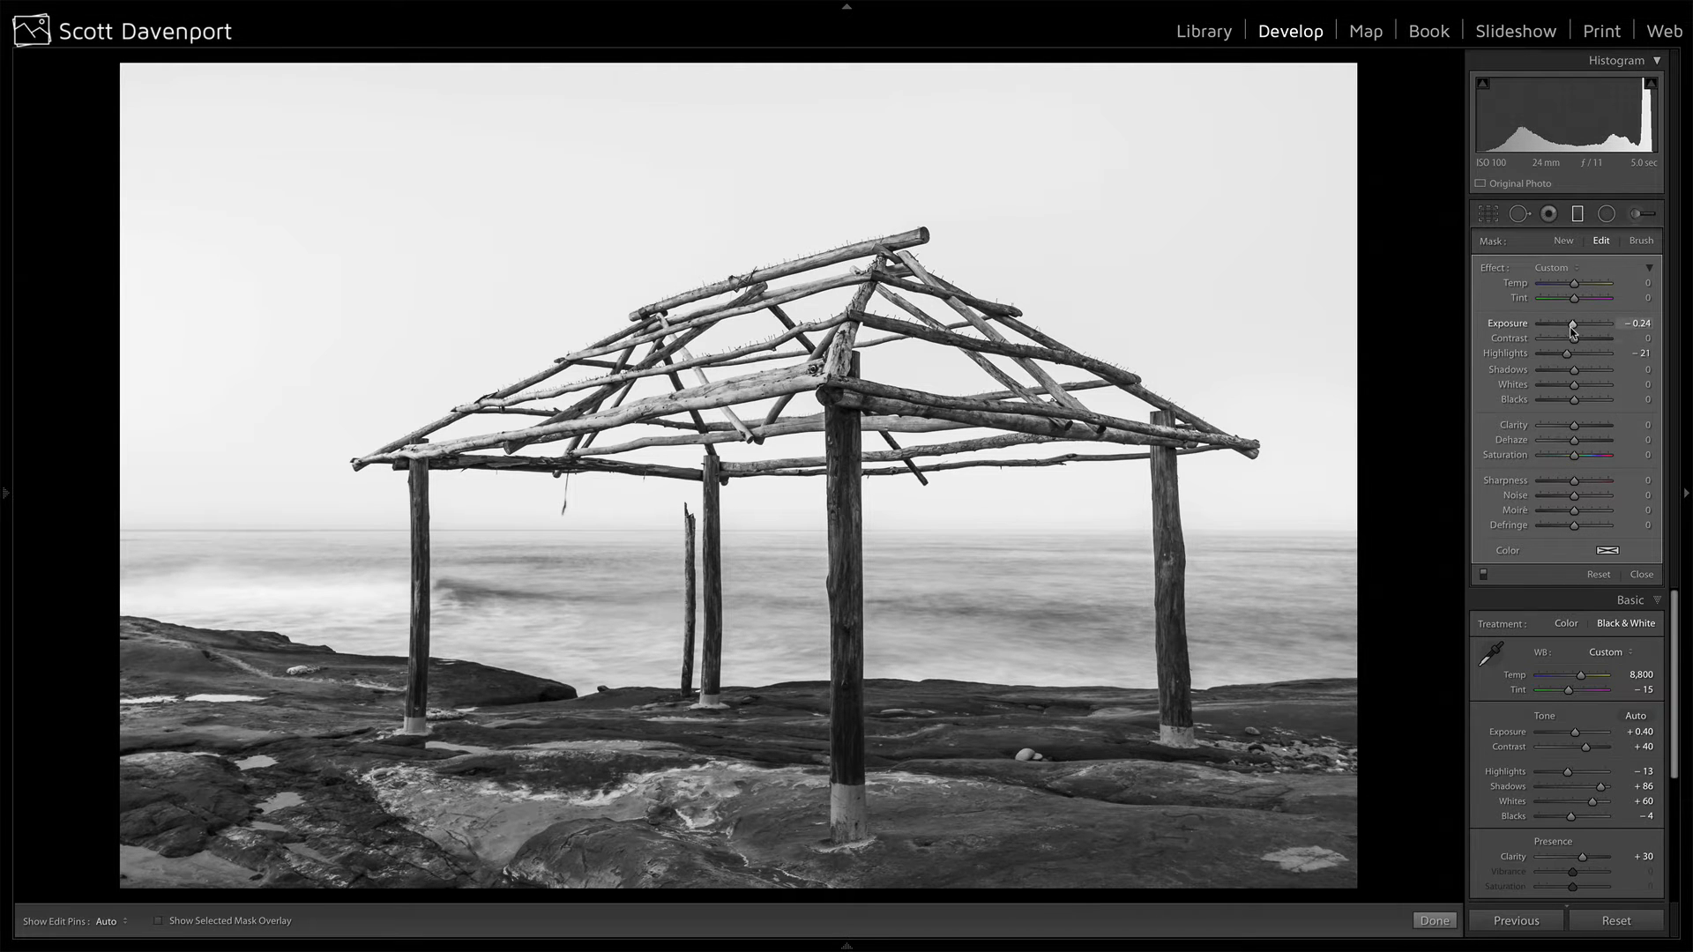
left_click_drag(1572, 329, 1568, 286)
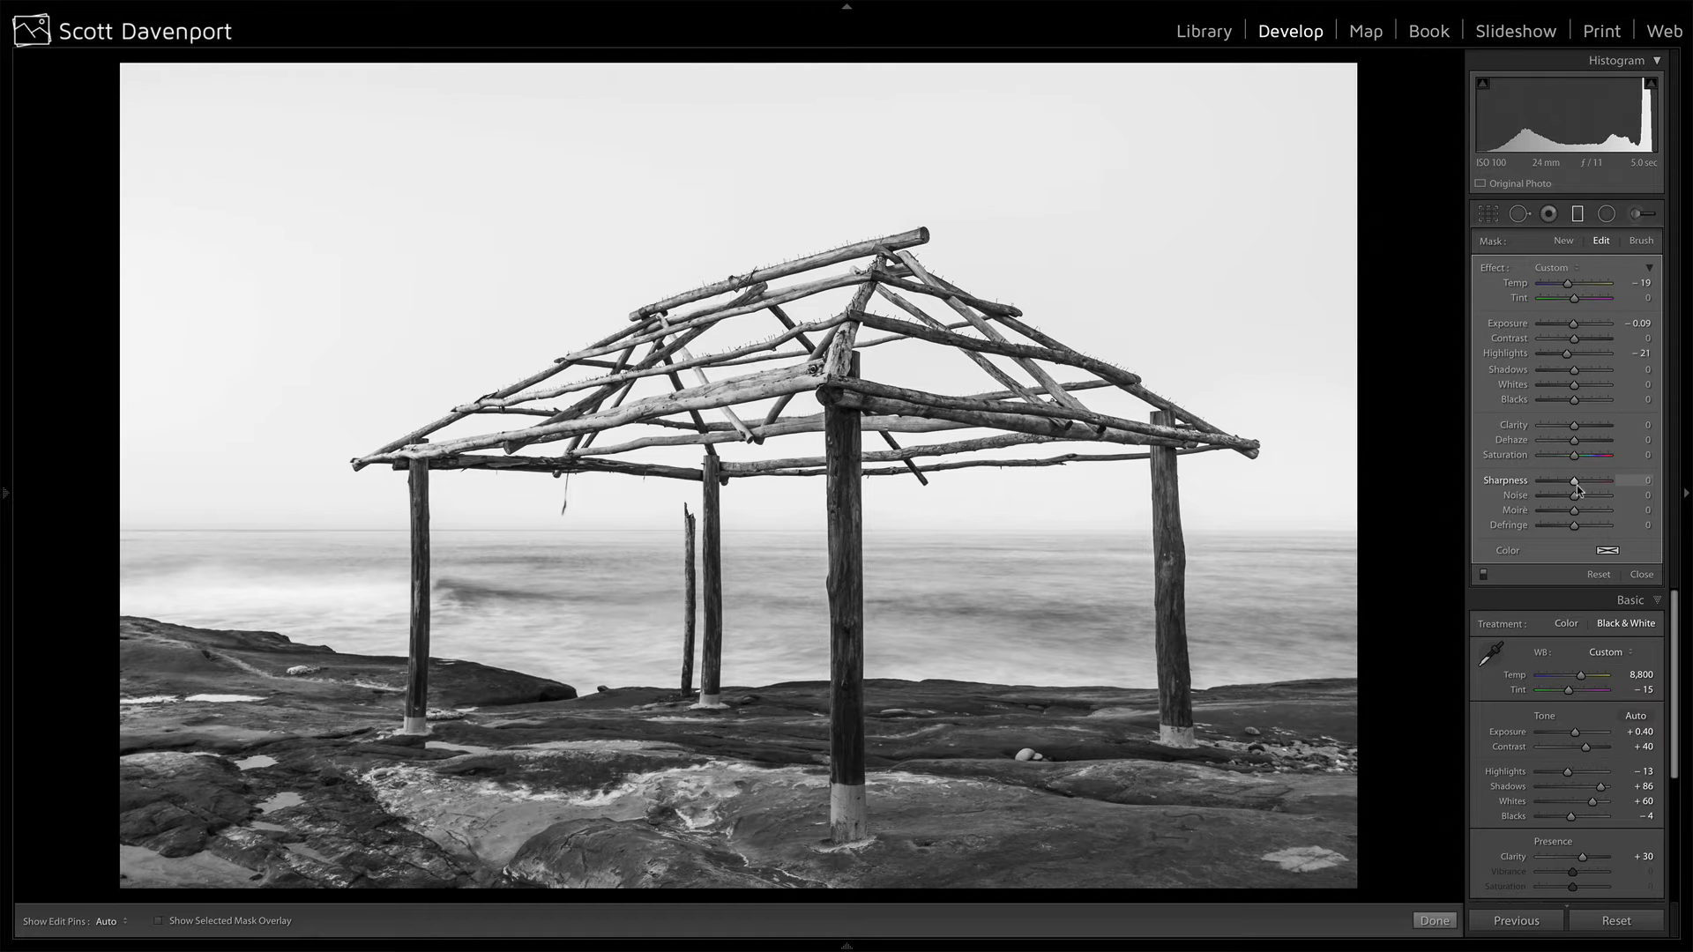
Step: Erase the graduated filter's mask from the large front post down to its pale base, with the mask overlay shown
left_click(1641, 243)
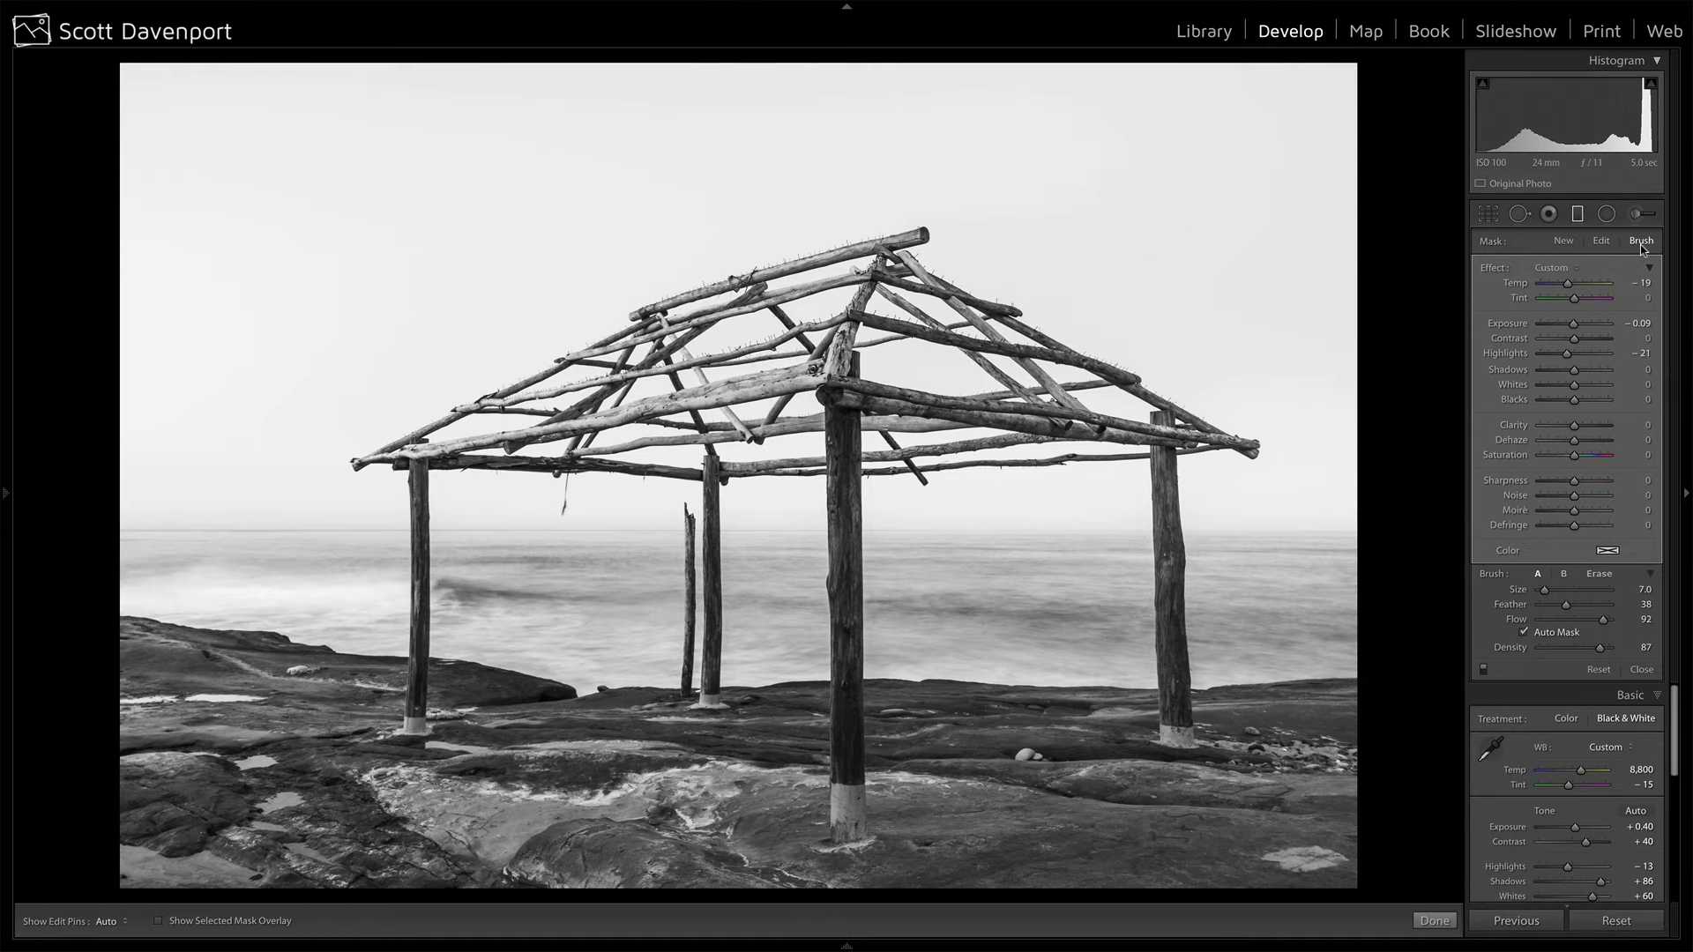
left_click(1598, 574)
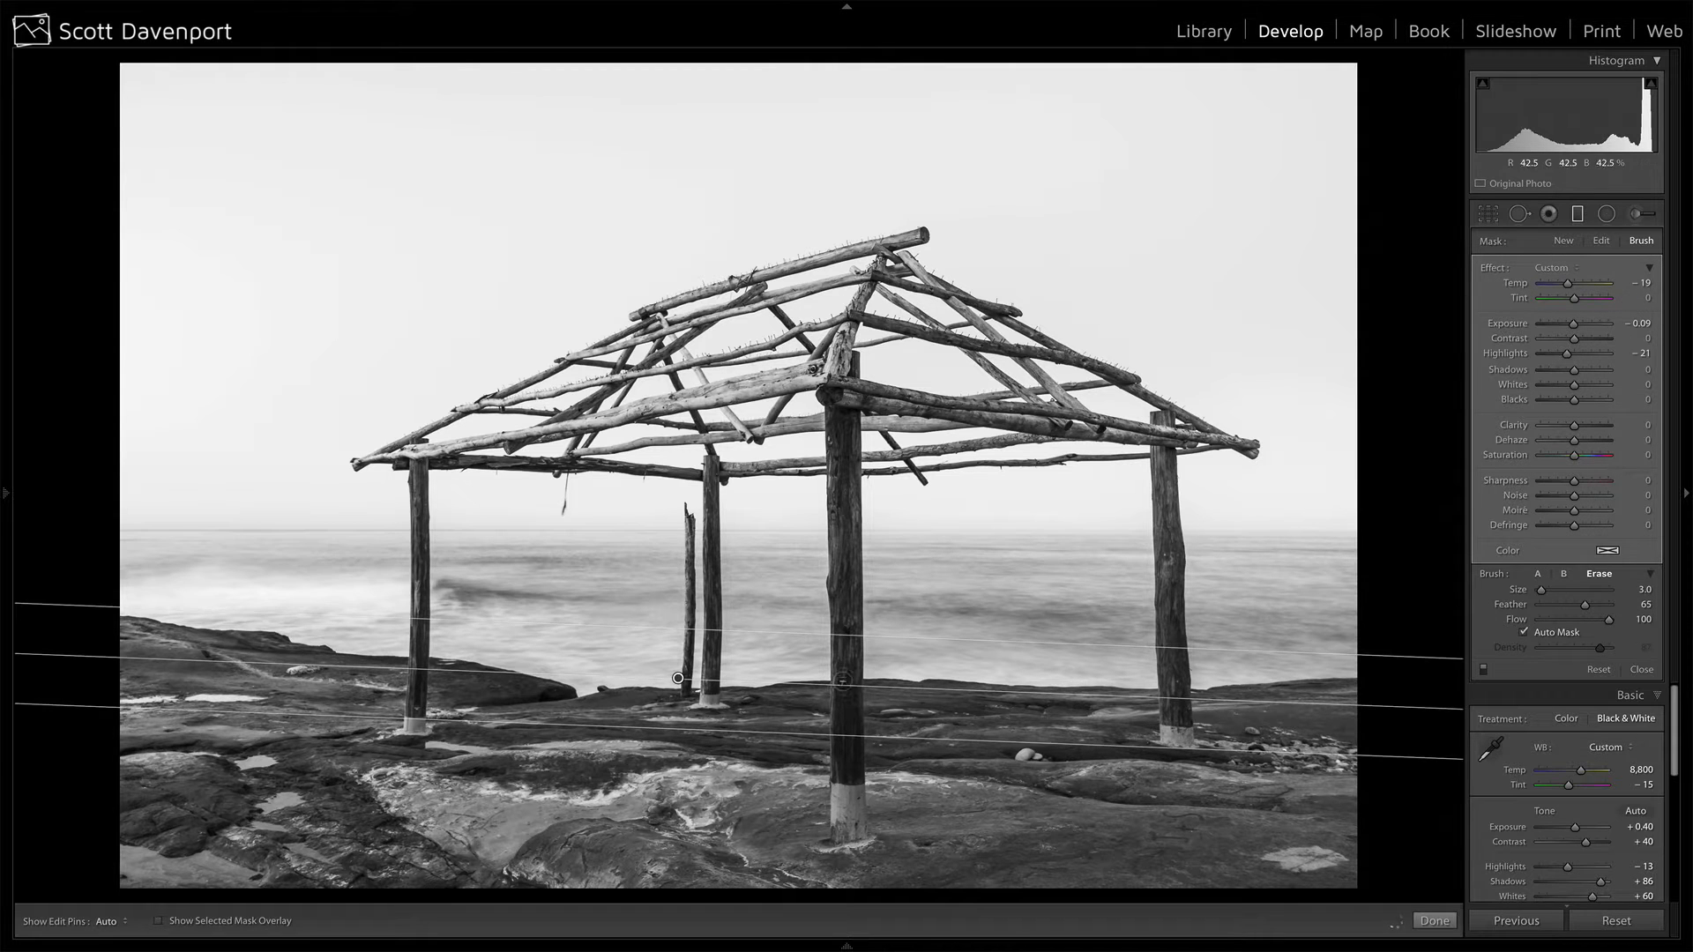
mouse_move(844, 667)
left_mouse_down()
mouse_move(849, 798)
mouse_move(844, 686)
left_mouse_up()
left_click(160, 922)
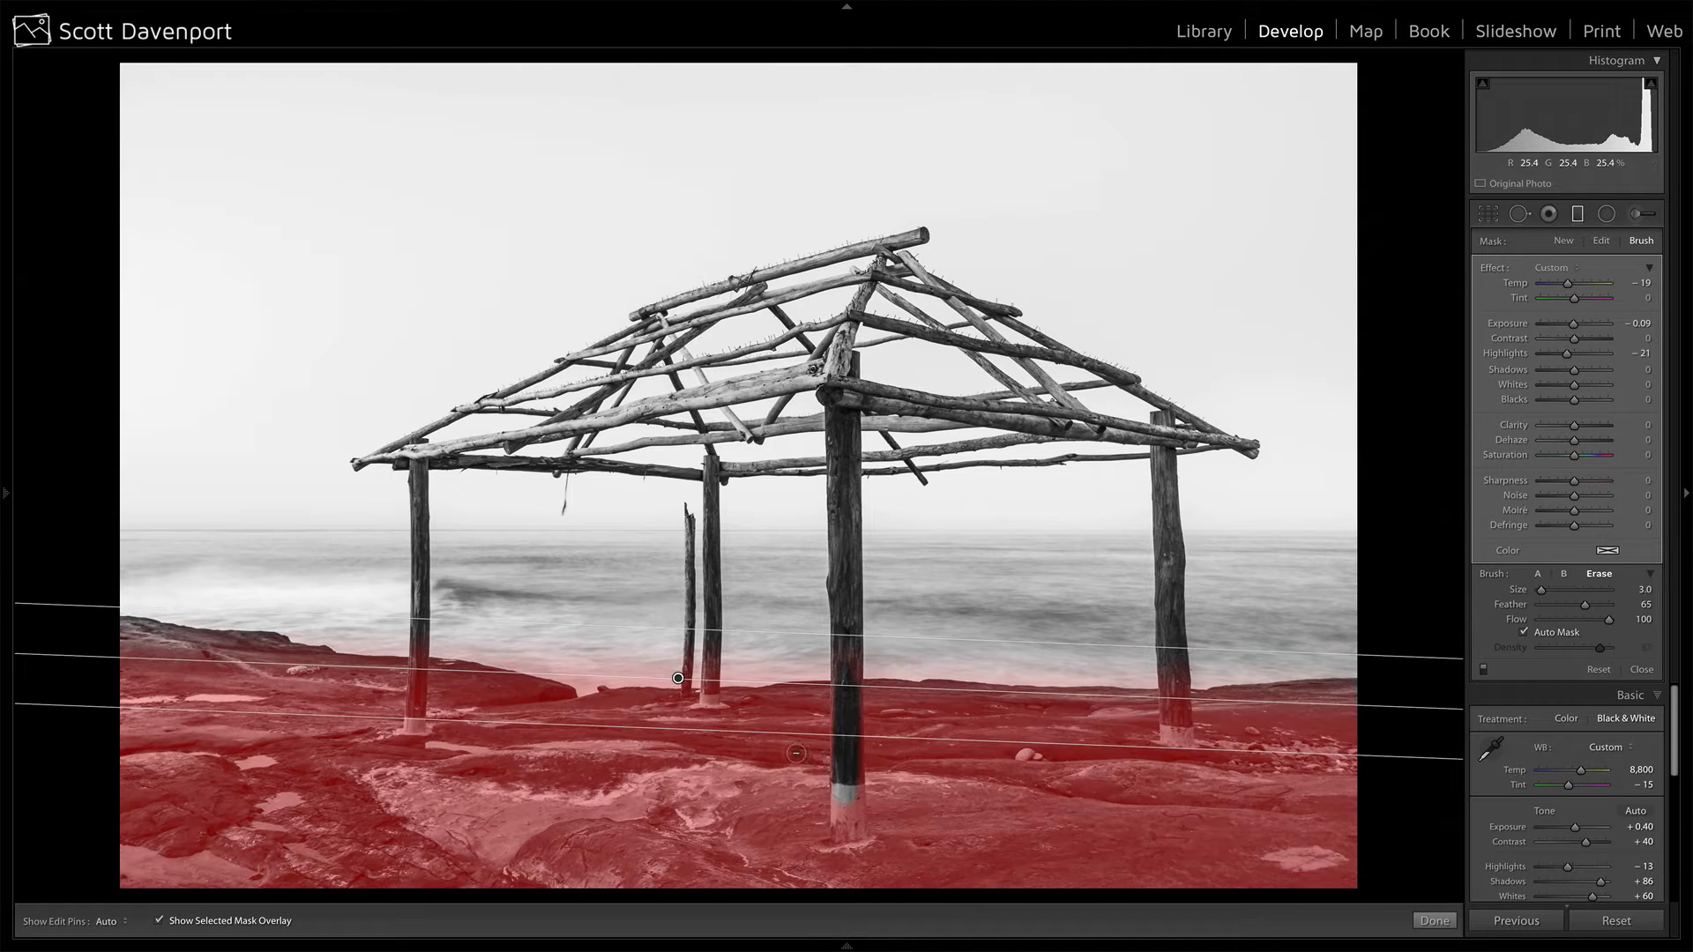
key("h")
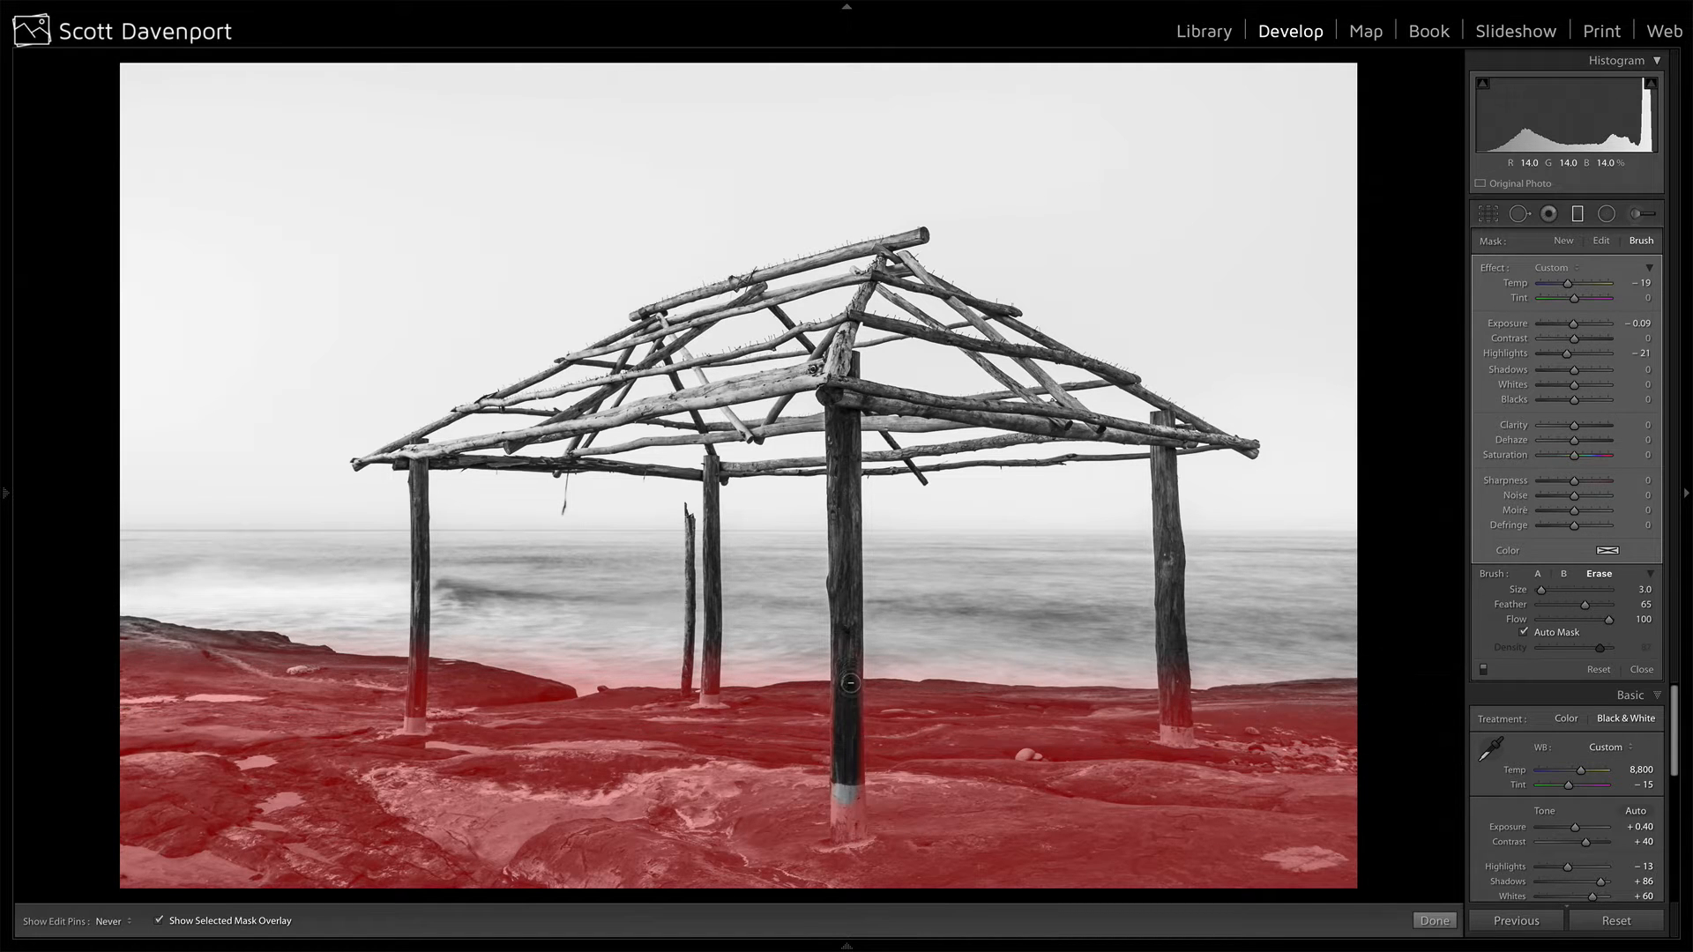
mouse_move(847, 780)
left_mouse_down()
mouse_move(858, 812)
mouse_move(840, 829)
mouse_move(839, 803)
left_mouse_up()
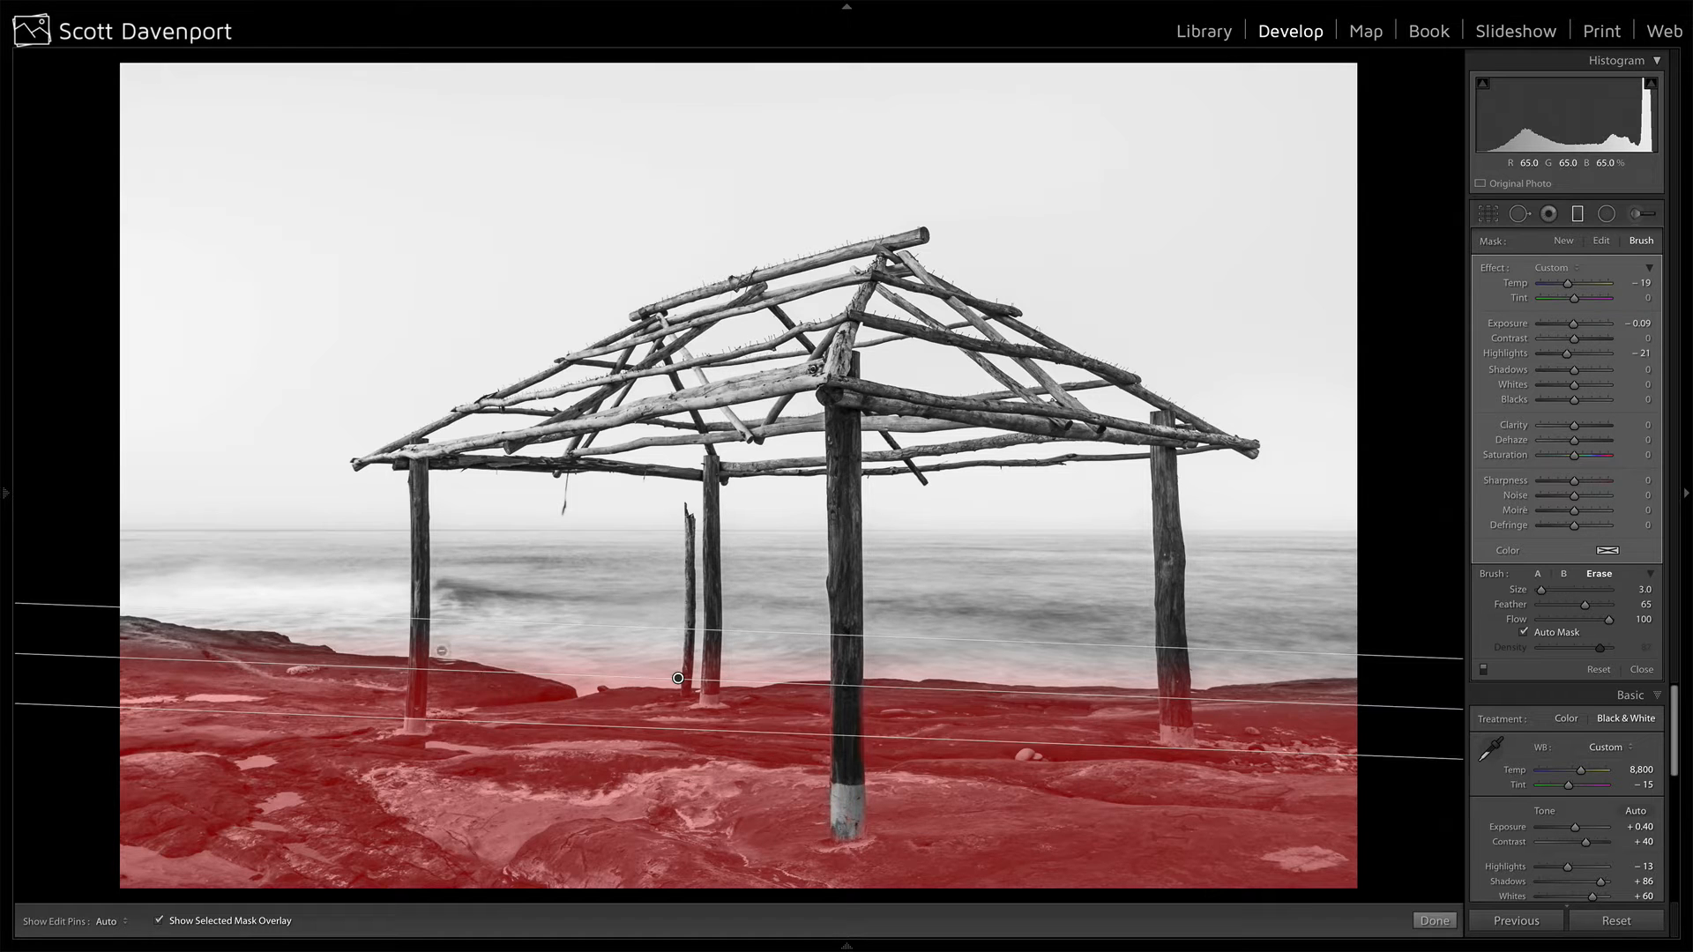
Step: Erase the graduated filter's mask from the remaining posts, touch up the front post, and hide the mask overlay
mouse_move(420, 637)
left_mouse_down()
mouse_move(415, 725)
mouse_move(411, 668)
left_mouse_up()
key("h")
mouse_move(715, 645)
left_mouse_down()
mouse_move(713, 690)
mouse_move(710, 652)
mouse_move(688, 685)
left_mouse_up()
mouse_move(1162, 669)
left_mouse_down()
mouse_move(1180, 732)
mouse_move(1181, 670)
mouse_move(1180, 722)
left_mouse_up()
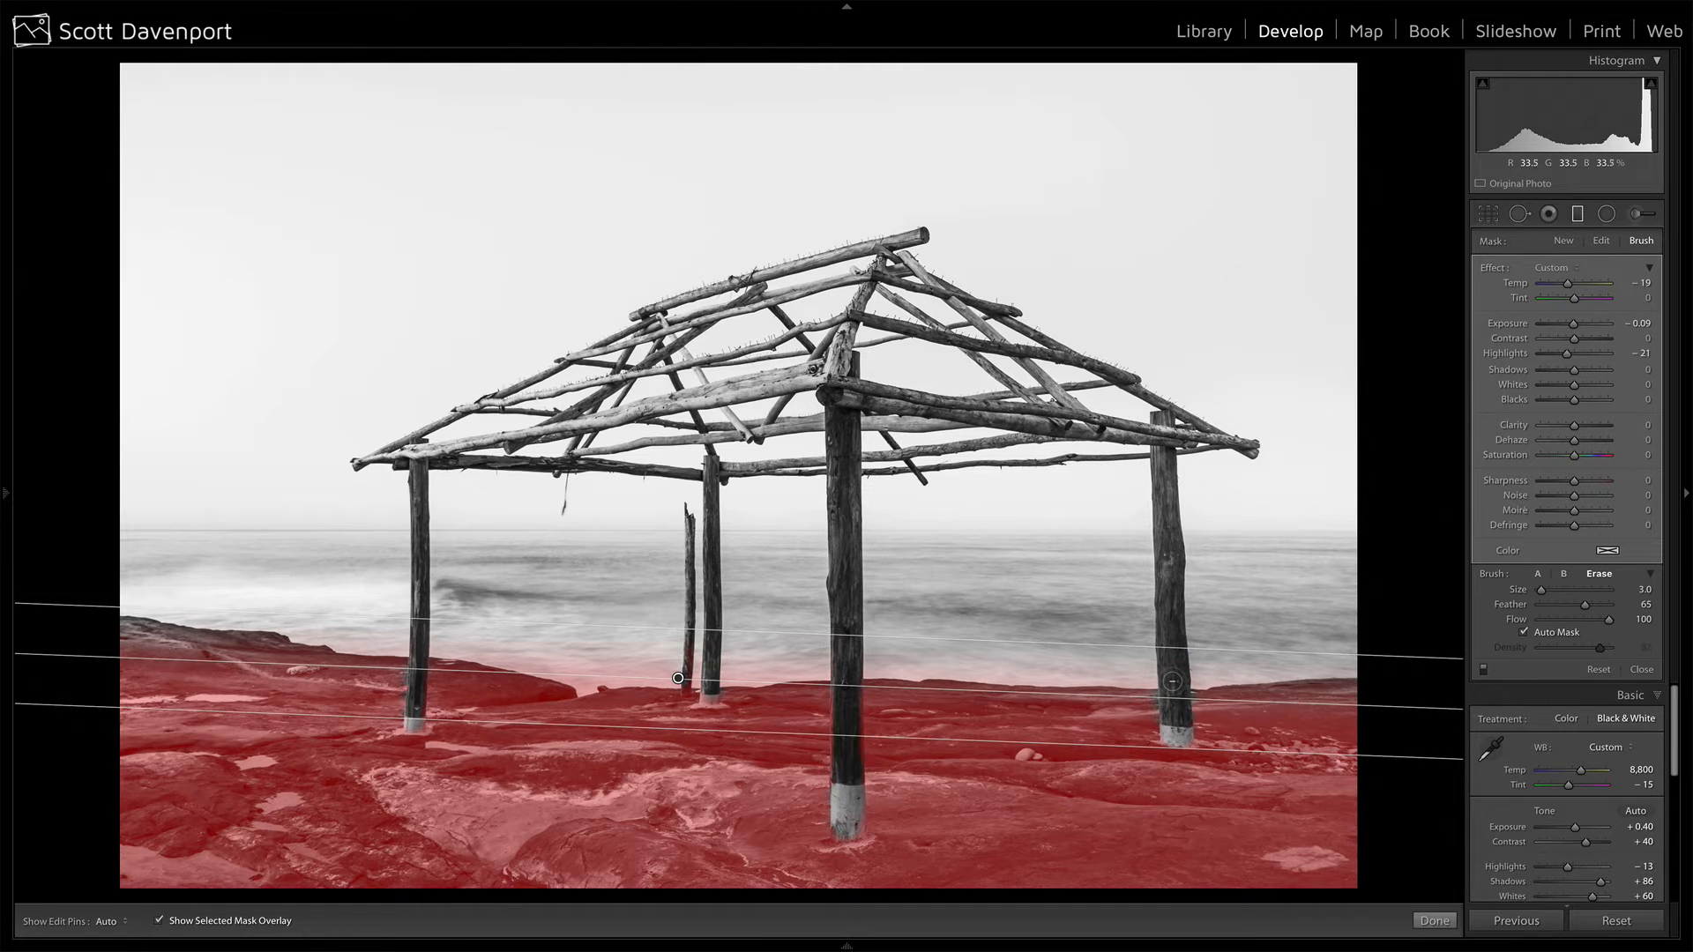
left_click_drag(688, 649, 687, 674)
left_click_drag(856, 696, 844, 776)
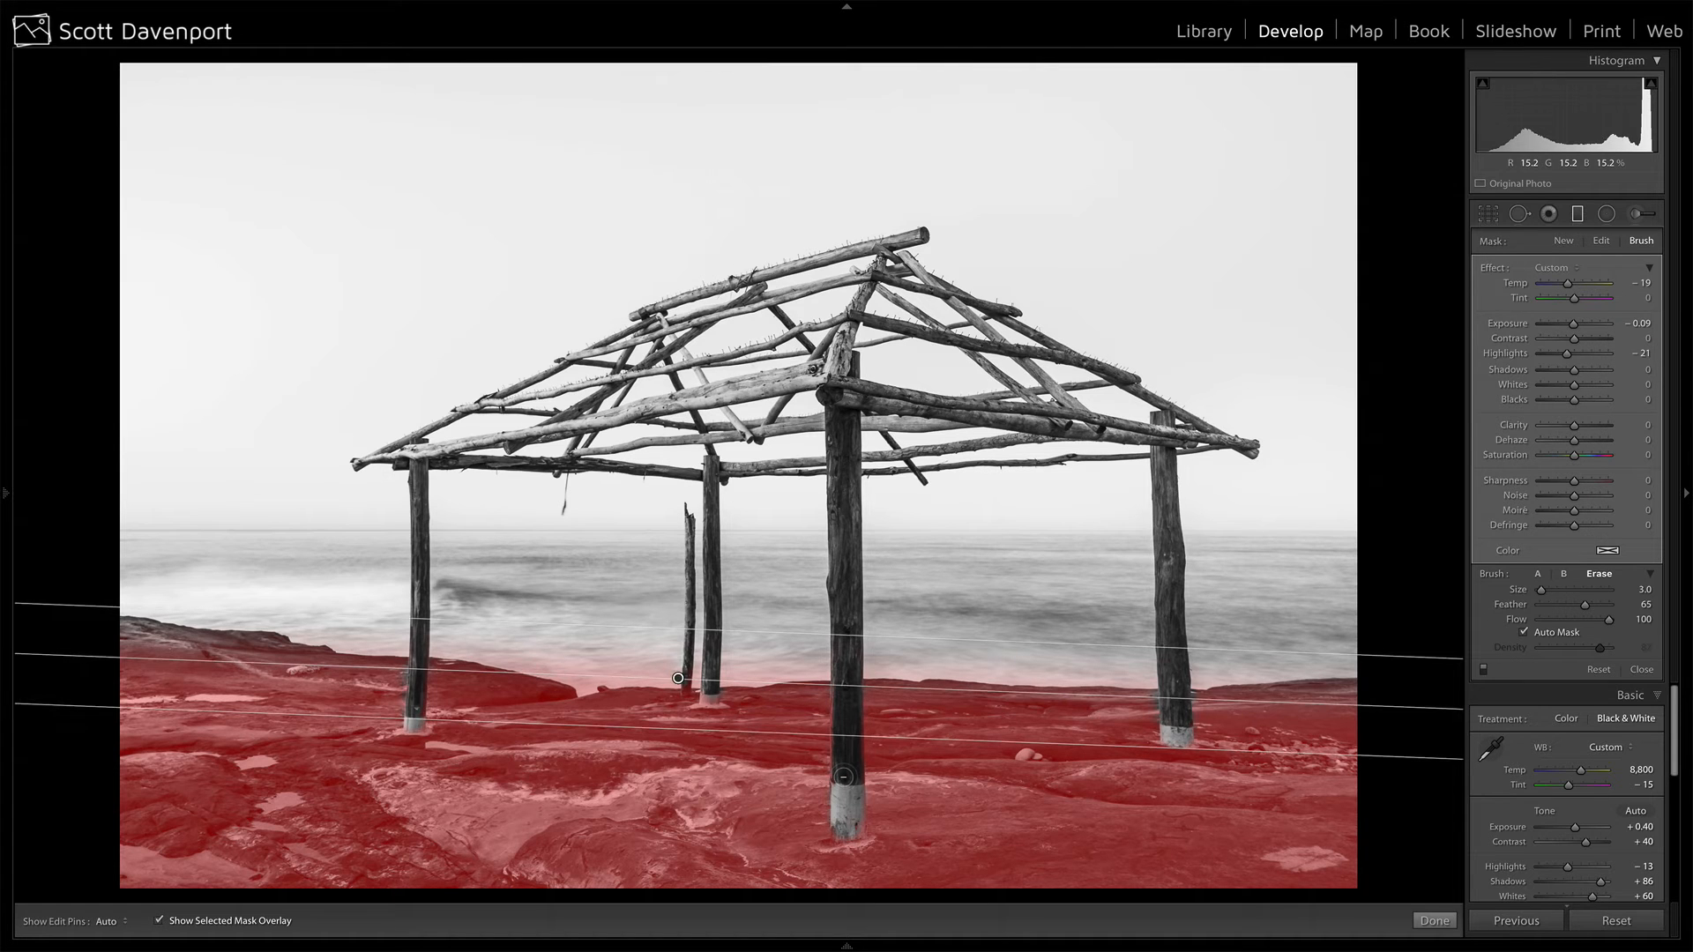
left_click(159, 921)
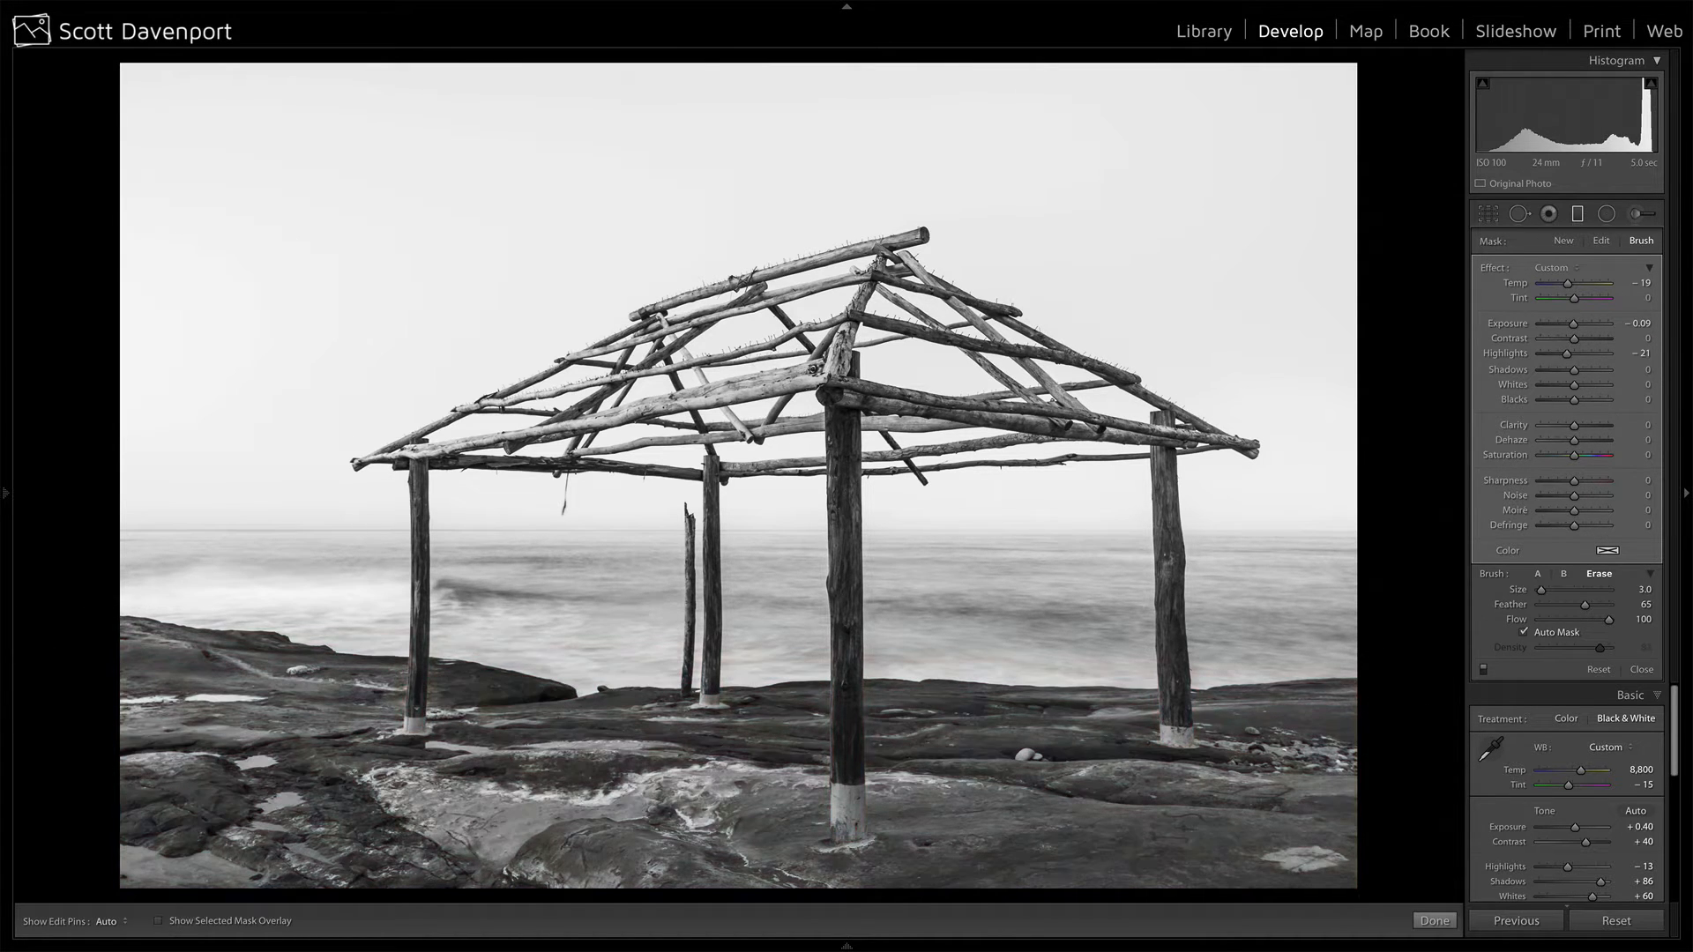
Step: Compare the image with and without the graduated filter's effect
left_click(1483, 670)
left_click(1483, 669)
left_click(1483, 669)
Step: Paint over the lower part of the front post with an Adjustment Brush of size 4.0, Exposure 0.17 and Auto Mask off
left_click(1637, 216)
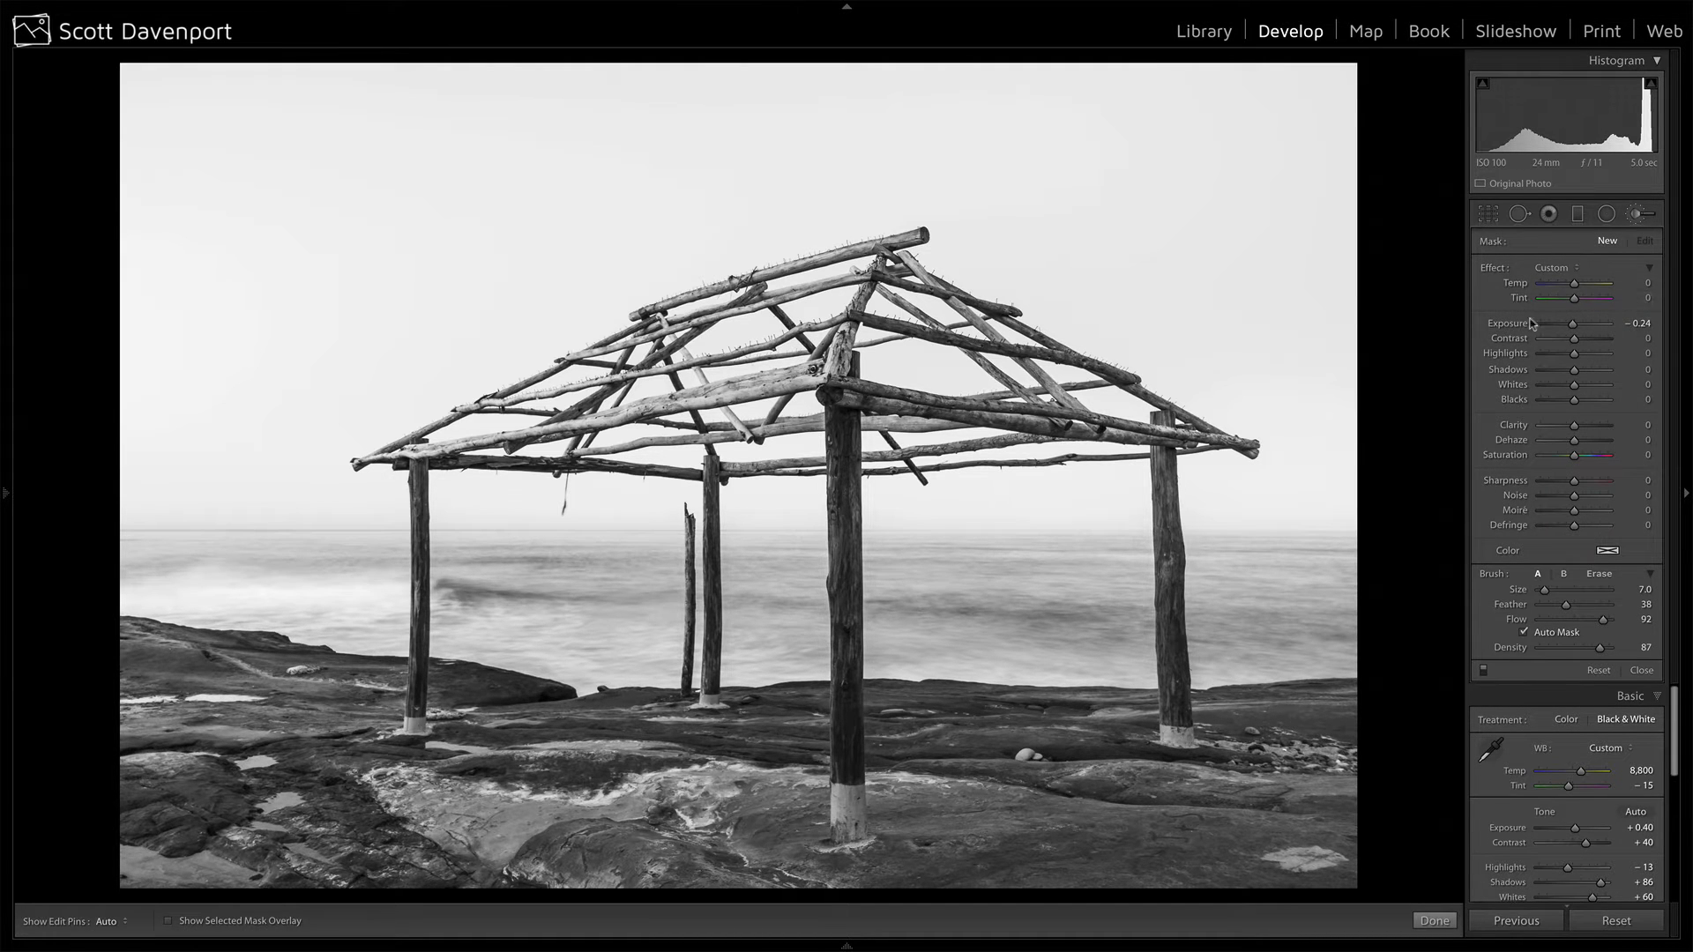
left_click_drag(1567, 330, 1577, 329)
key("[")
key("[")
key("[")
mouse_move(847, 703)
left_mouse_down()
mouse_move(847, 811)
mouse_move(847, 679)
left_mouse_up()
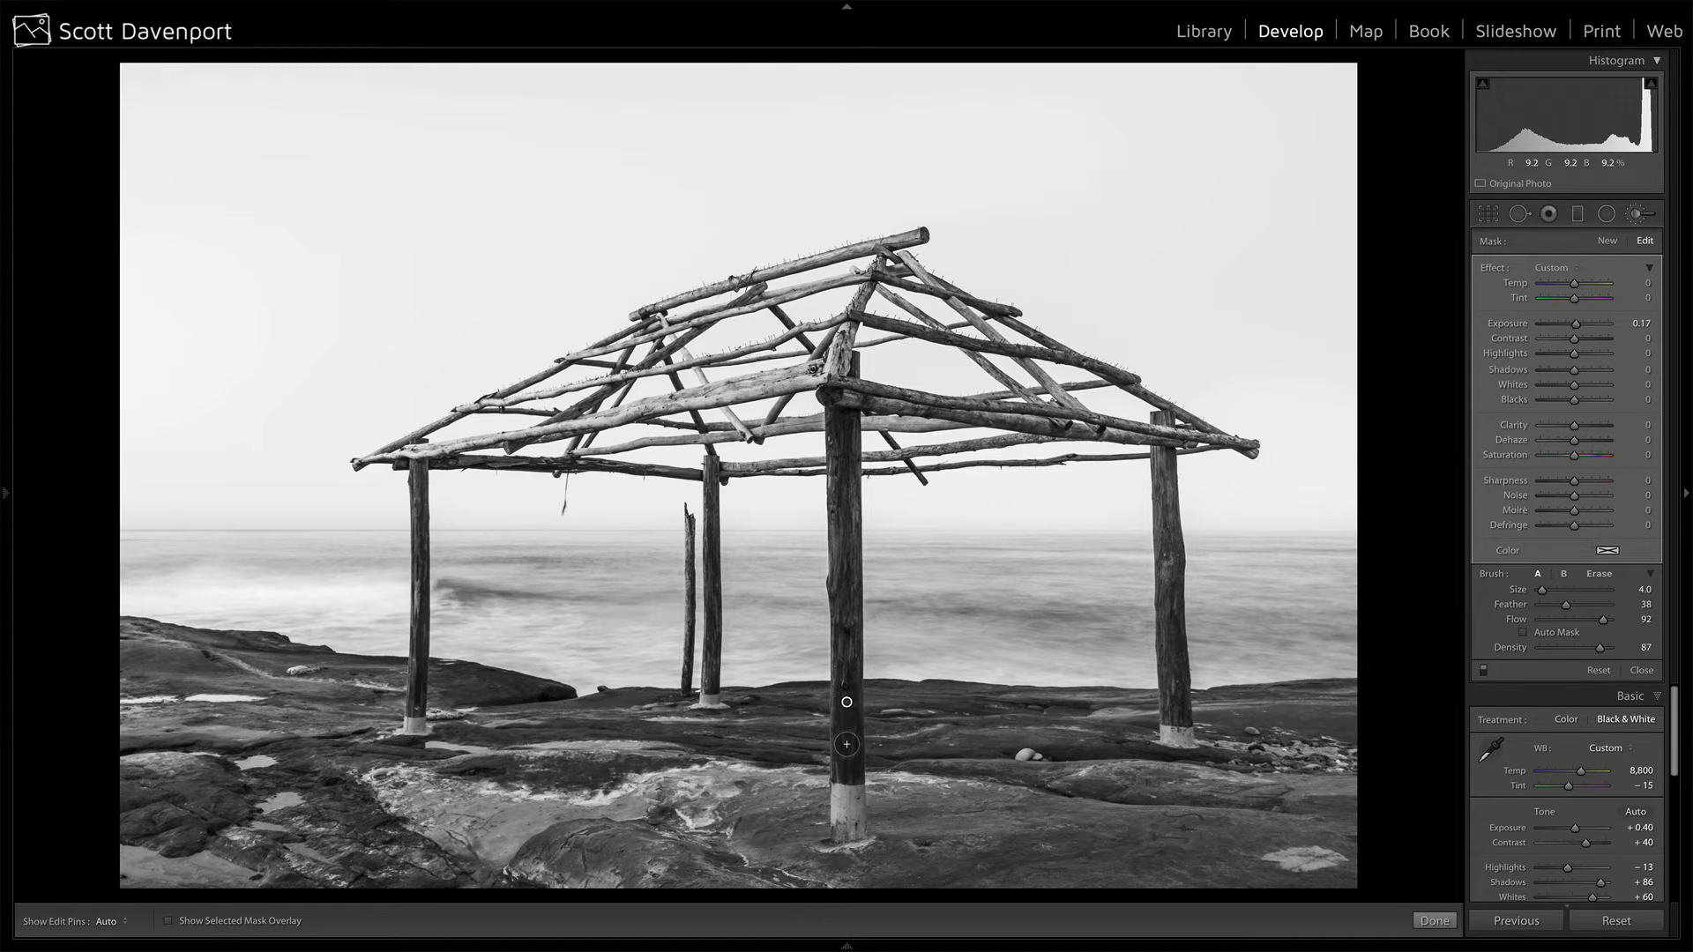
Step: Set the brush adjustment's Exposure to 0.27 and compare the front post with and without it
key("h")
key("h")
left_click_drag(1576, 320, 1578, 327)
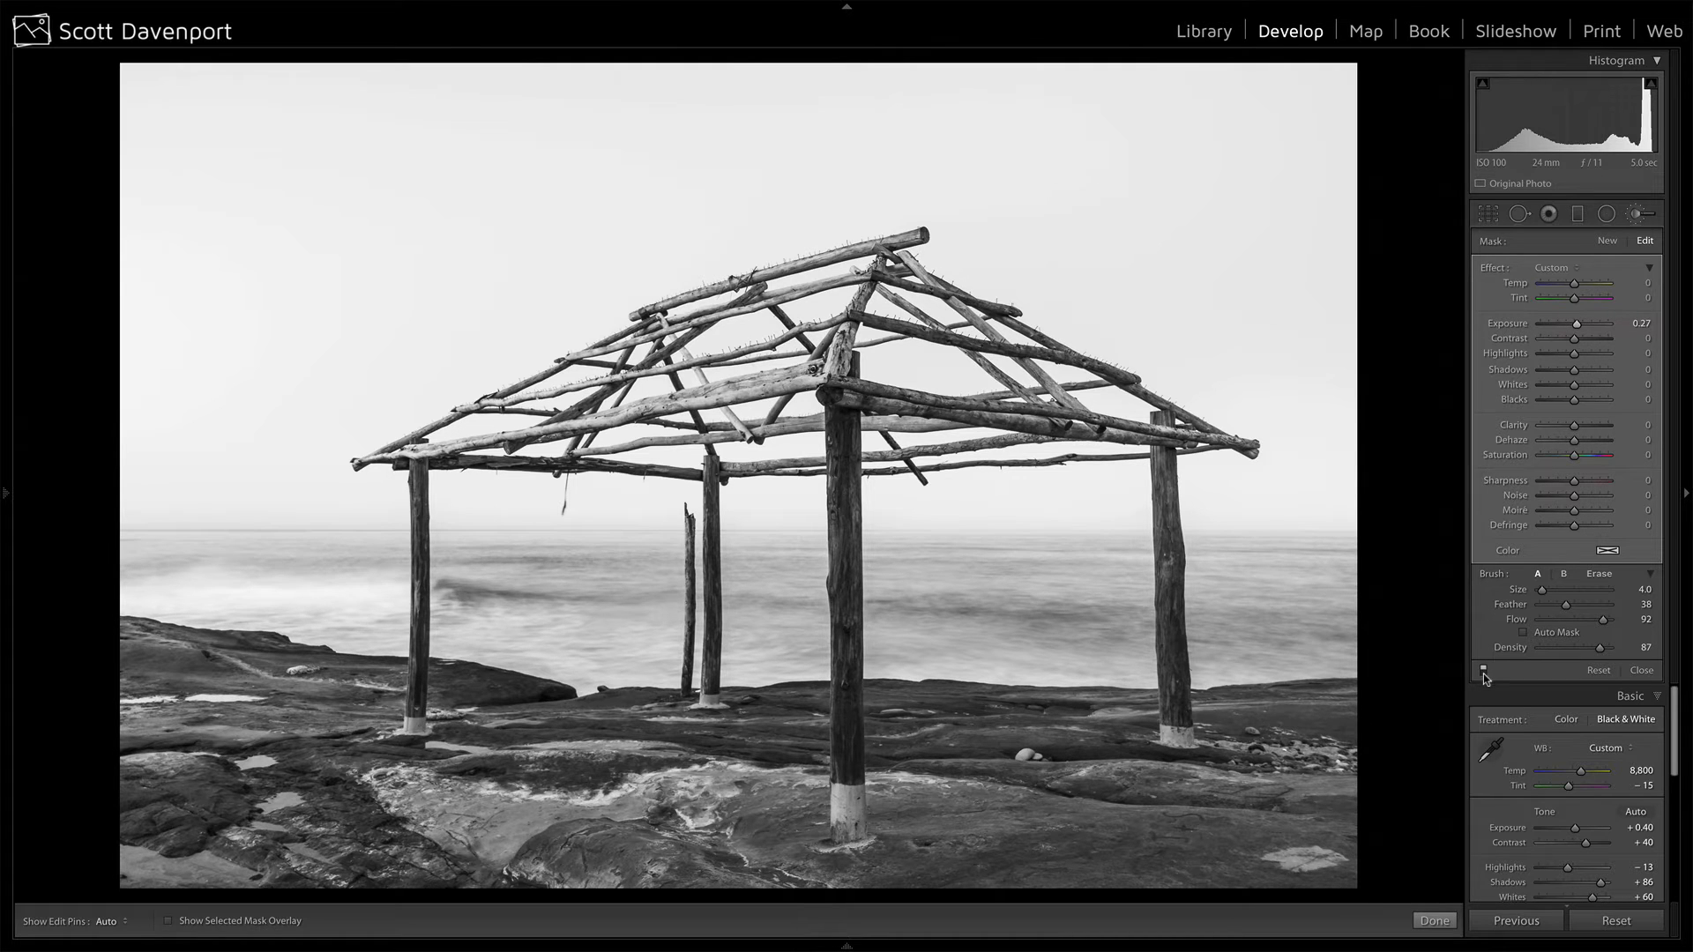
left_click(1483, 671)
left_click(1483, 671)
Step: Tighten the crop slightly from the photo's left edge, keeping the original aspect ratio
key("r")
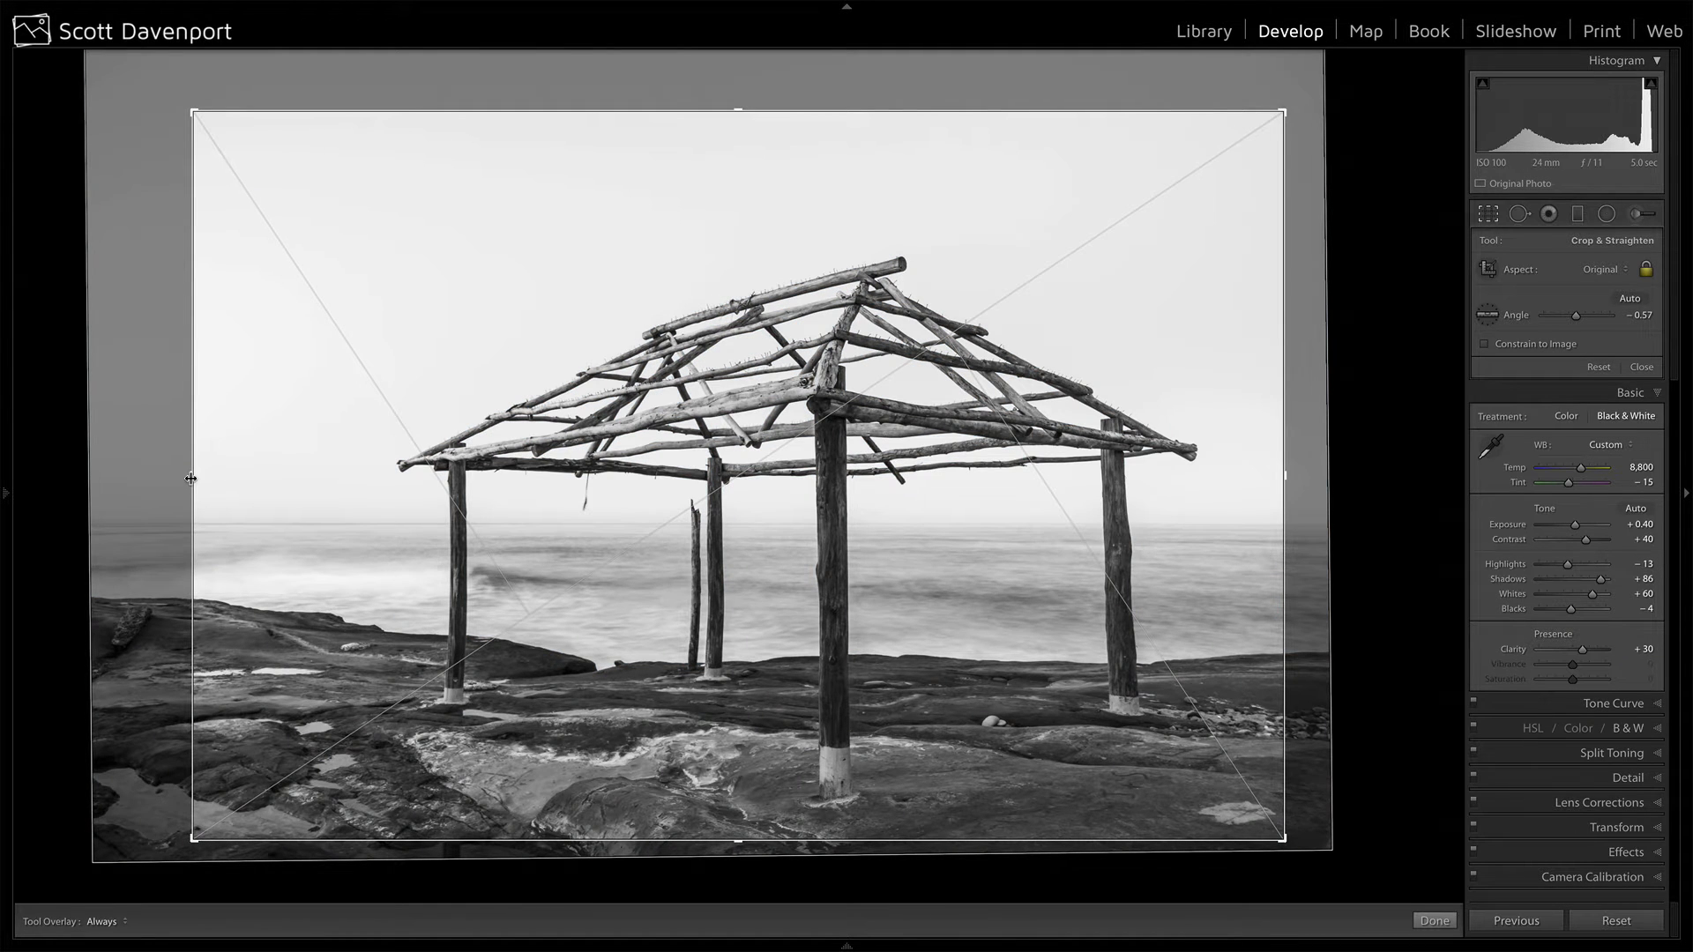
left_click_drag(191, 478, 202, 479)
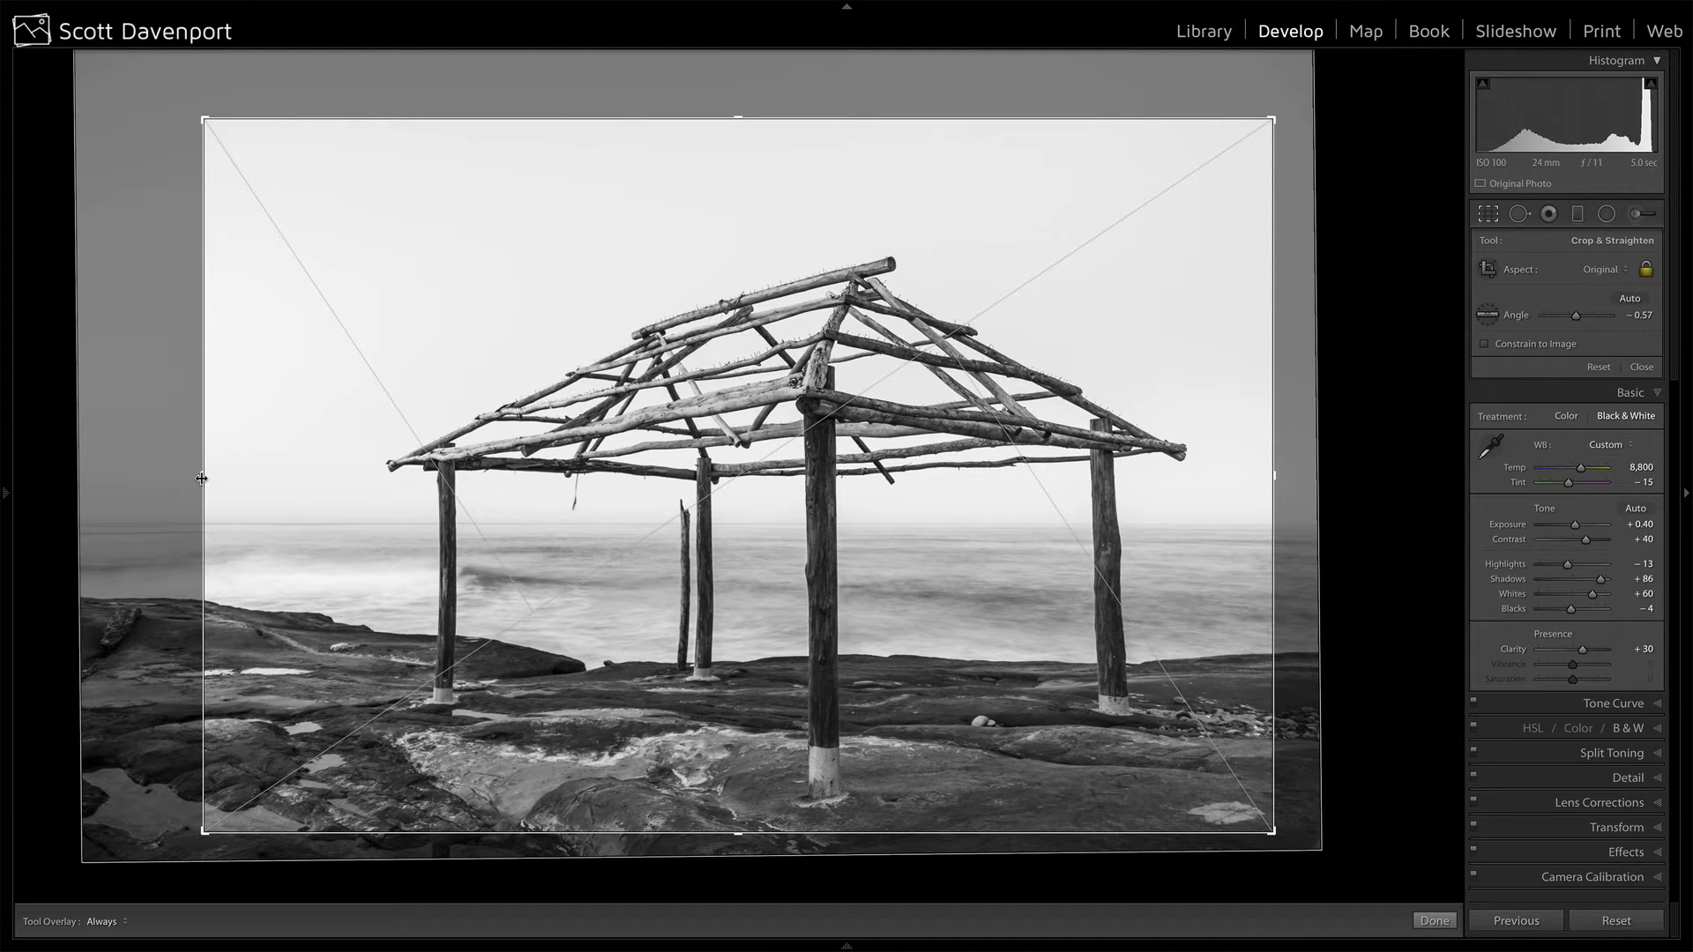
key("Return")
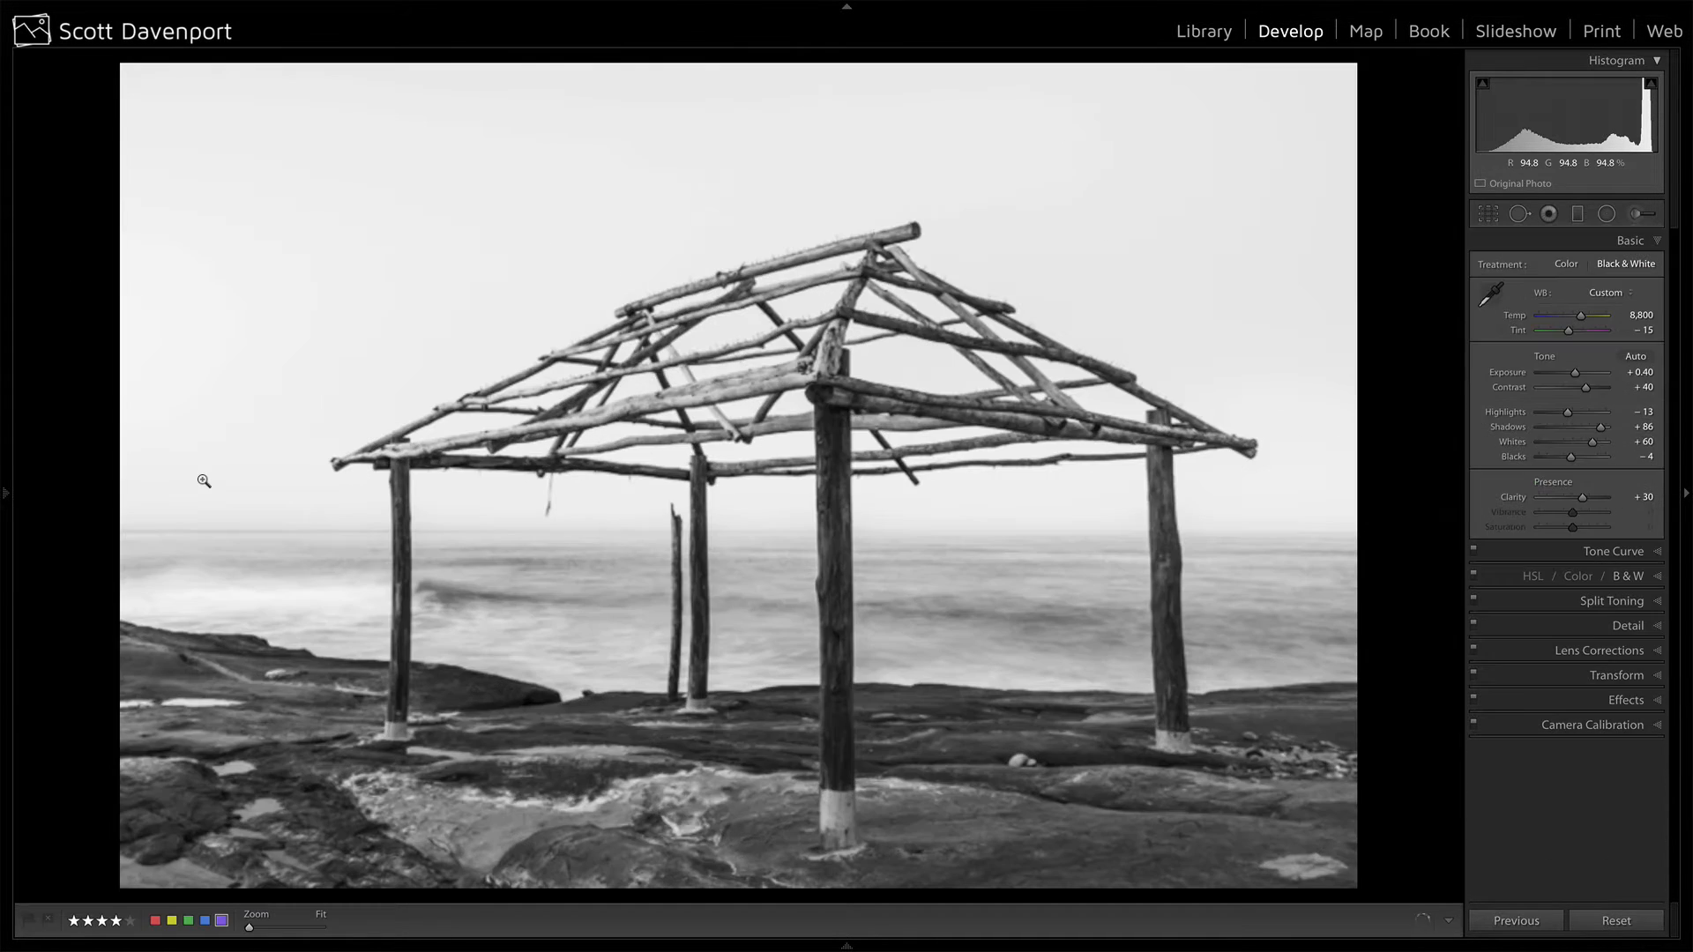
Step: View the pale patch on the lower-right rocks at 1:1 and ready the Spot Removal tool's Heal brush at size 76
left_click(1302, 854)
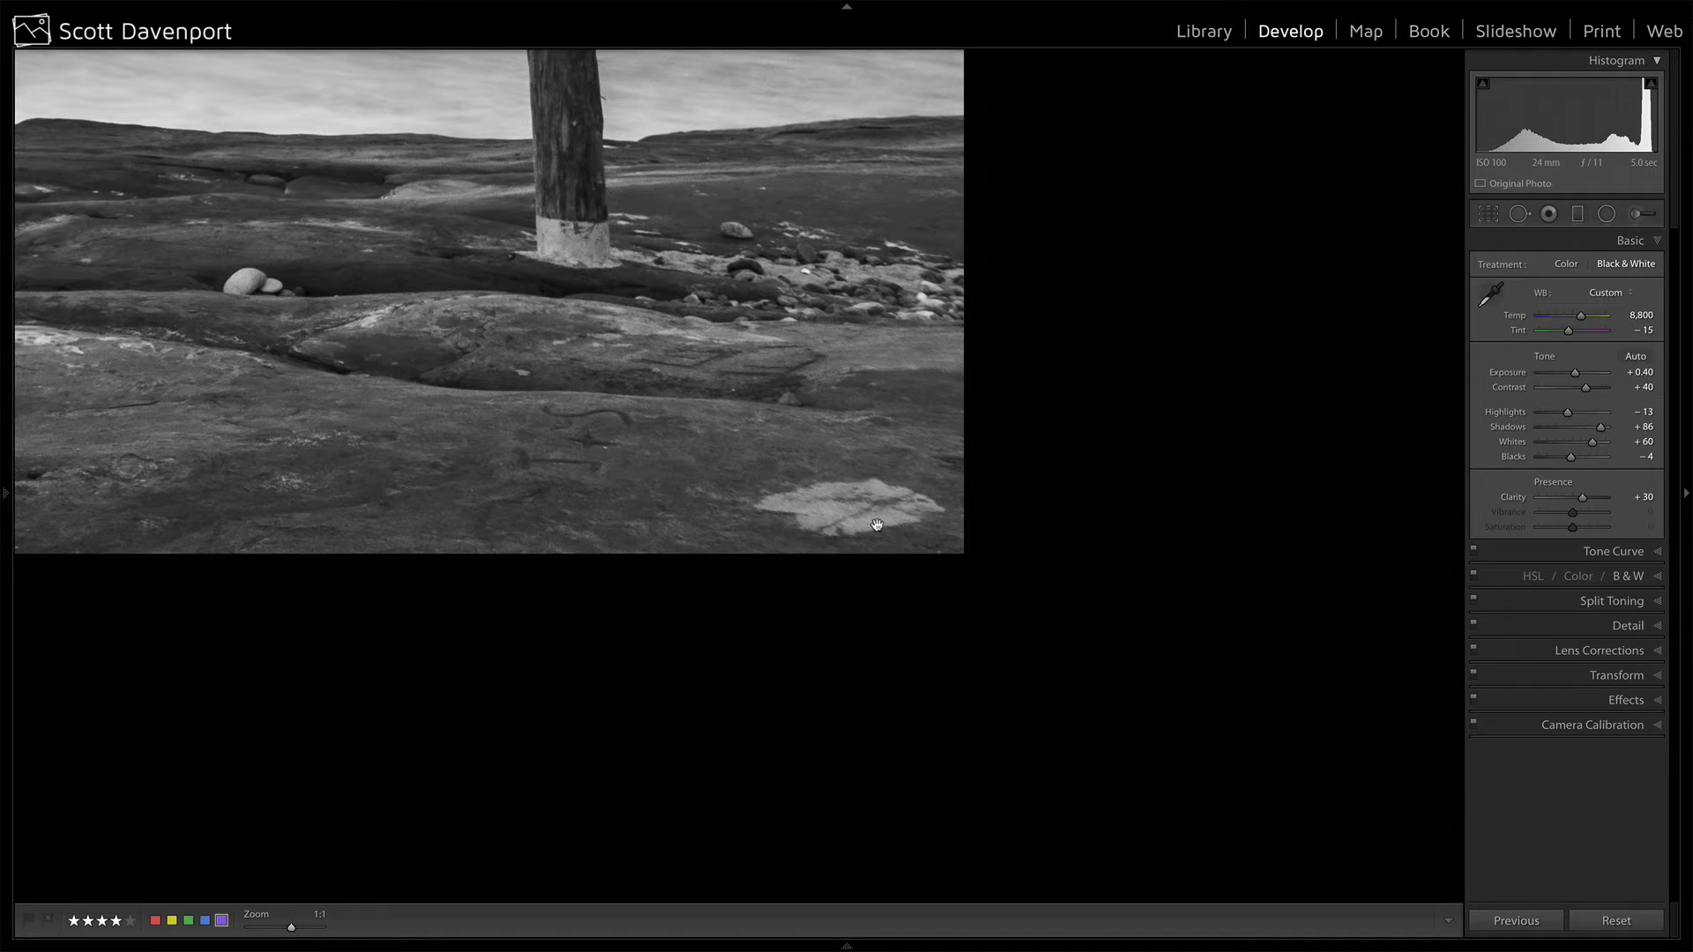
key("q")
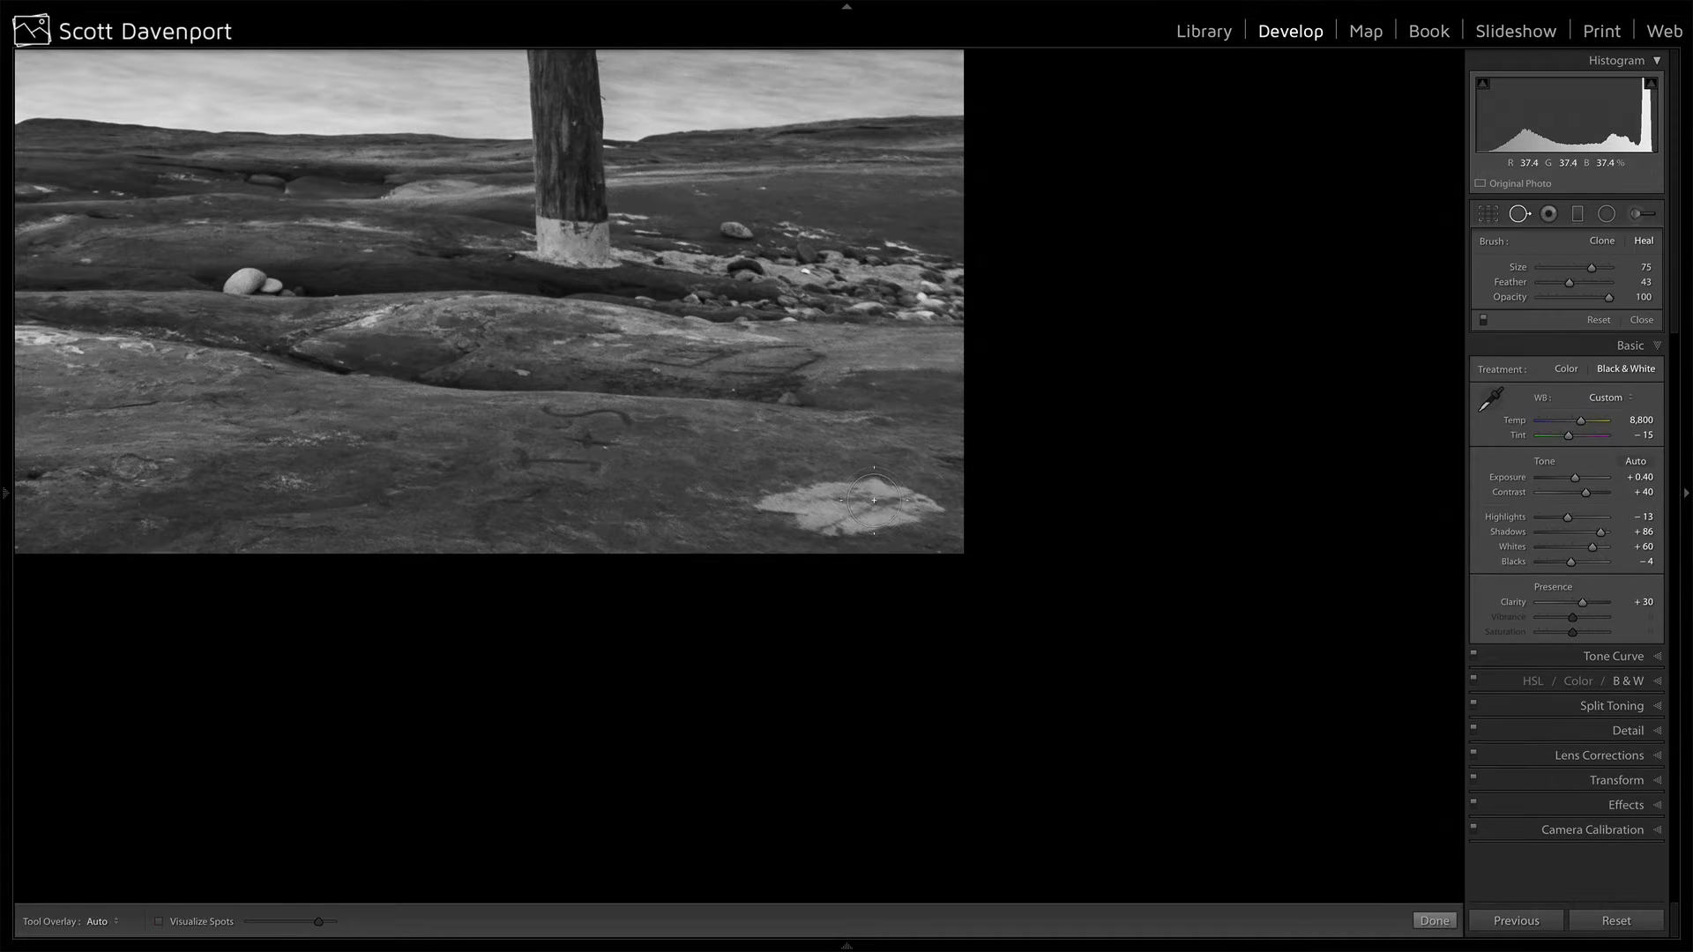
scroll(874, 500, "up", 3)
Step: Try to heal the pale patch on the rocks, moving the sample area to plain rock on its left
left_click_drag(920, 503, 776, 505)
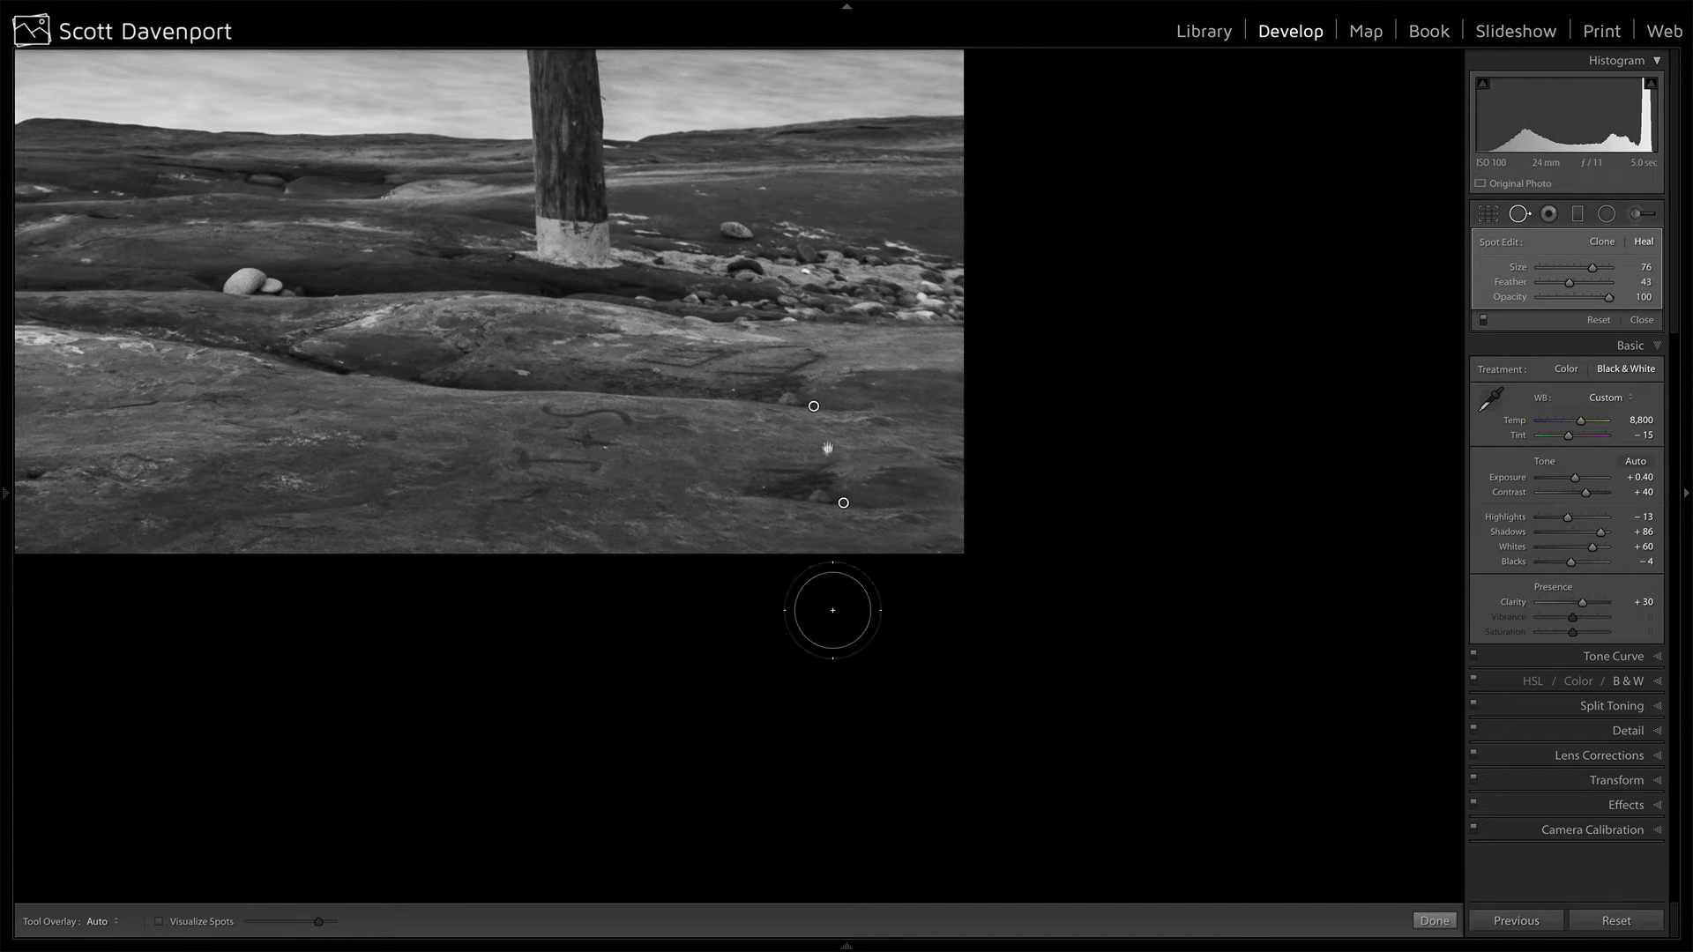
mouse_move(813, 412)
left_mouse_down()
mouse_move(837, 436)
mouse_move(903, 411)
mouse_move(898, 431)
left_mouse_up()
left_click_drag(471, 501, 422, 511)
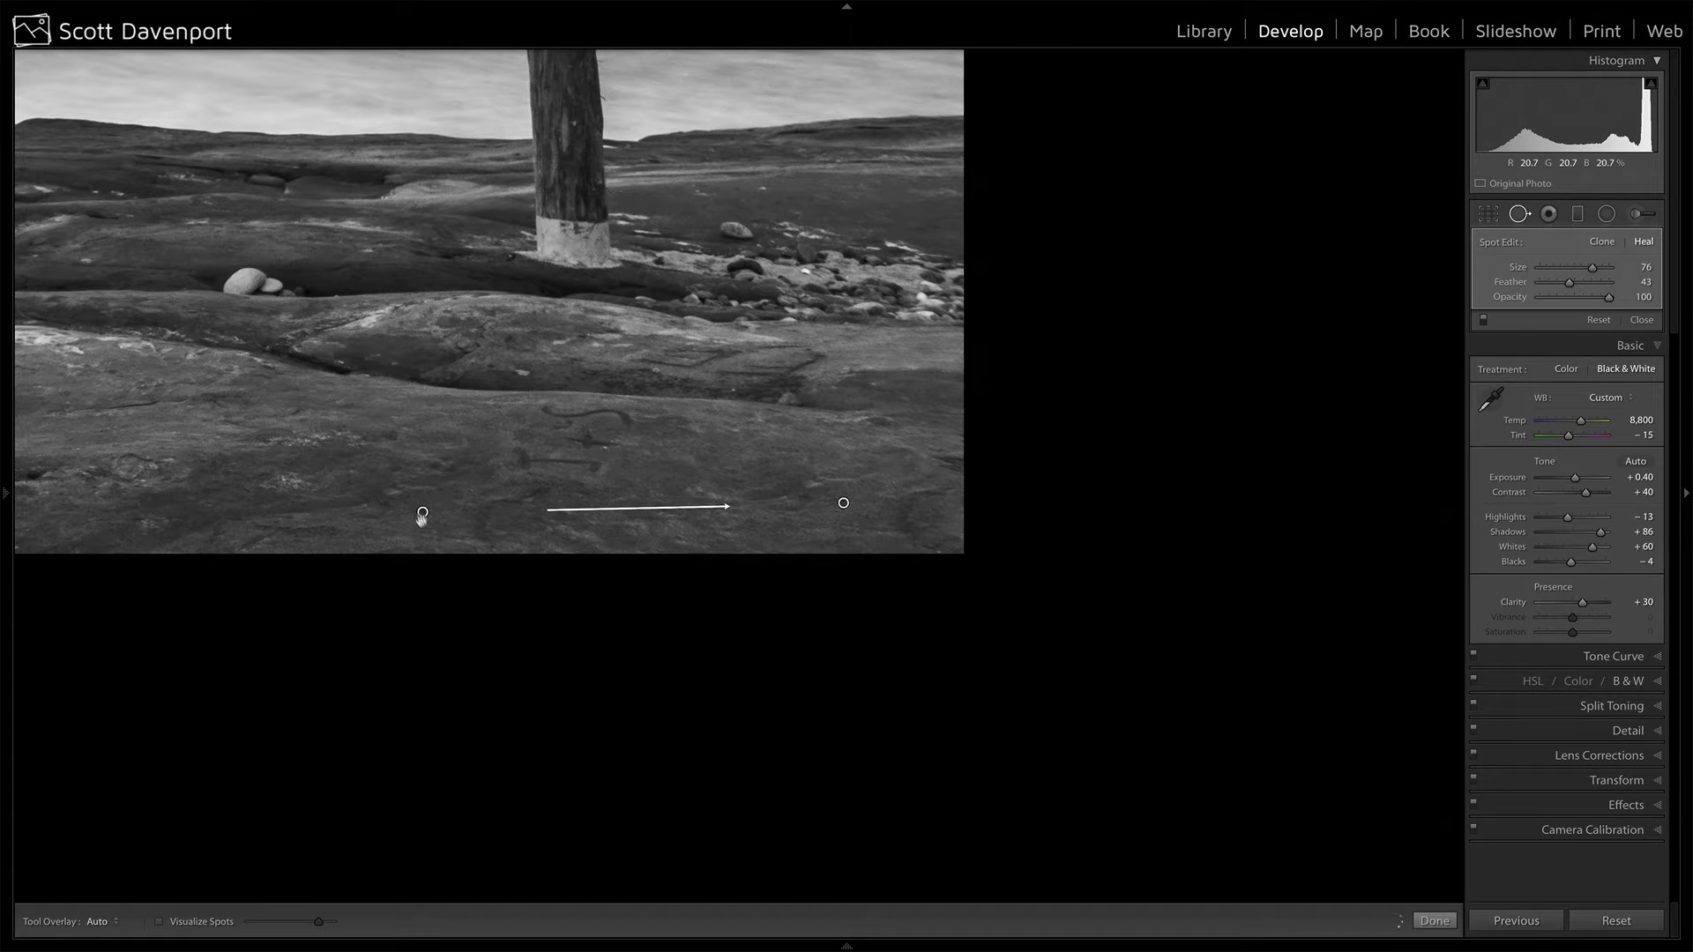
Step: Try to heal the bright mark at the photo's right edge by sampling plain rock, and delete both healed spots
left_click(951, 462)
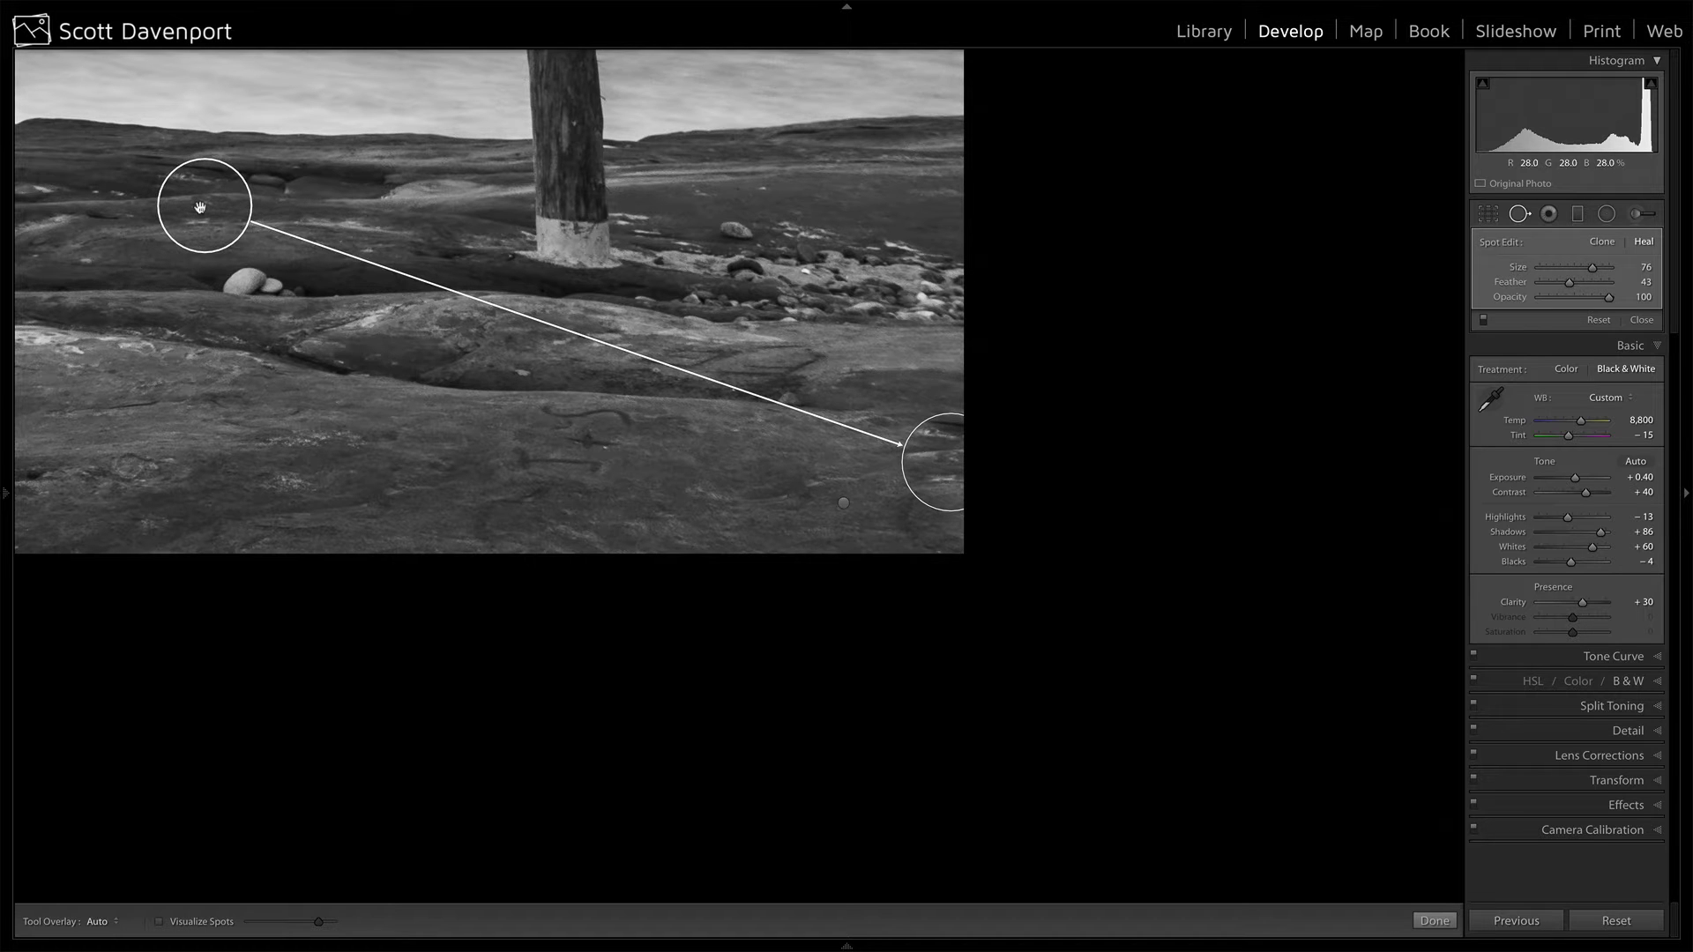
mouse_move(201, 210)
left_mouse_down()
mouse_move(403, 458)
mouse_move(415, 500)
left_mouse_up()
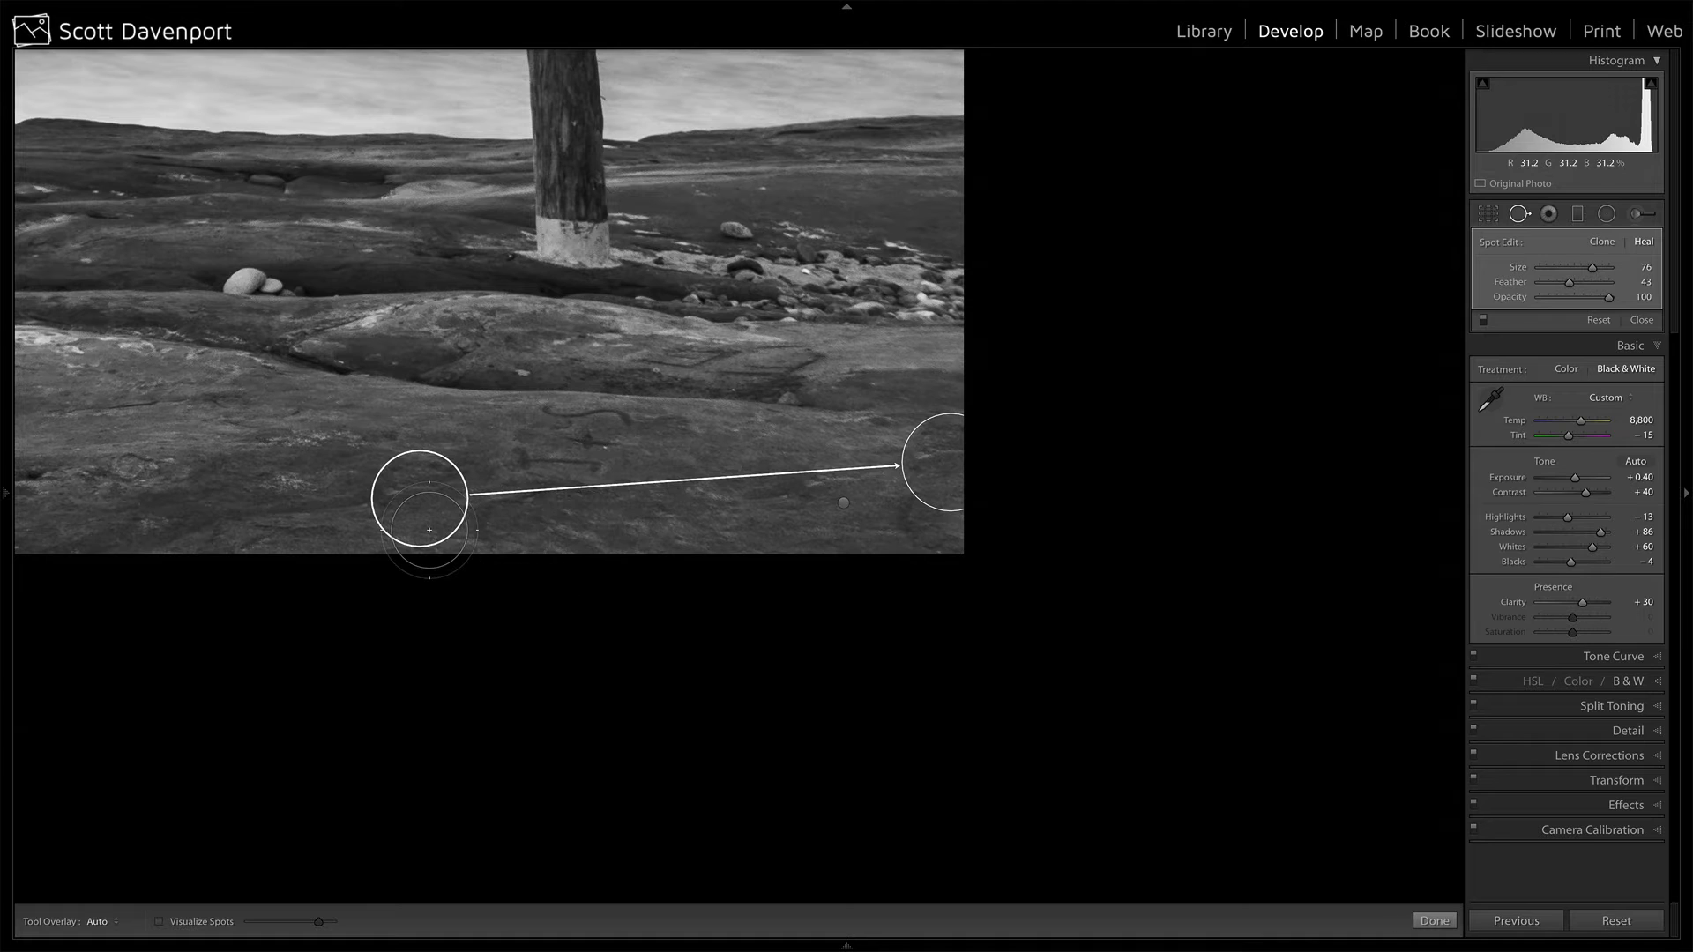
key("Delete")
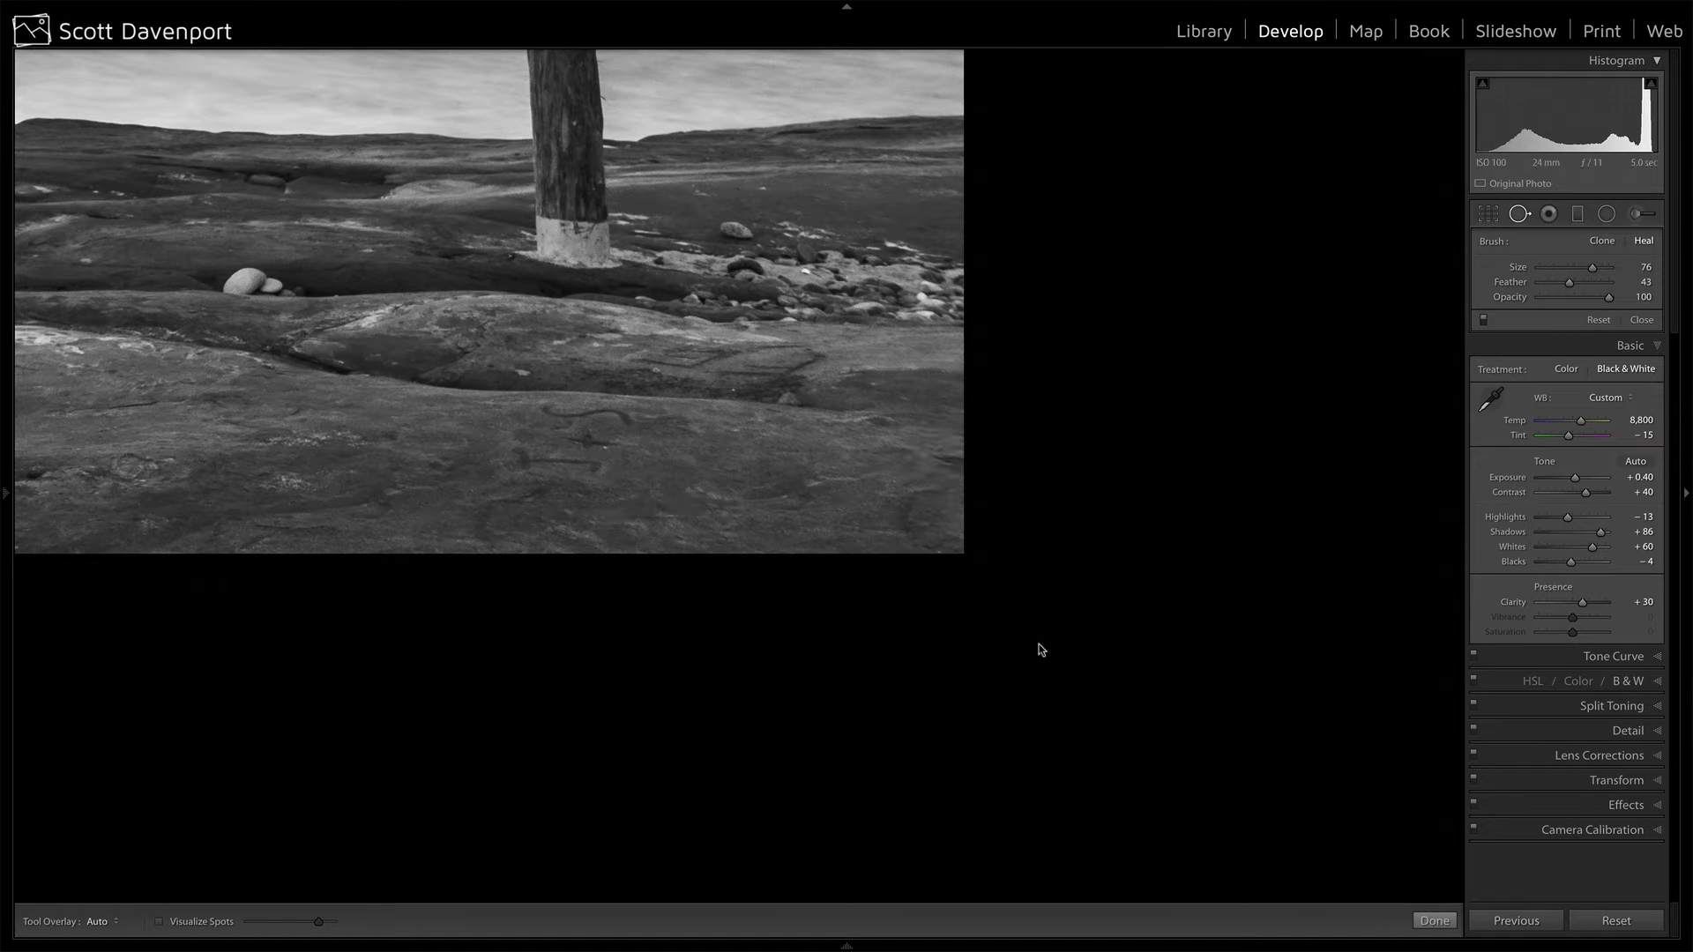
left_click(845, 504)
key("Delete")
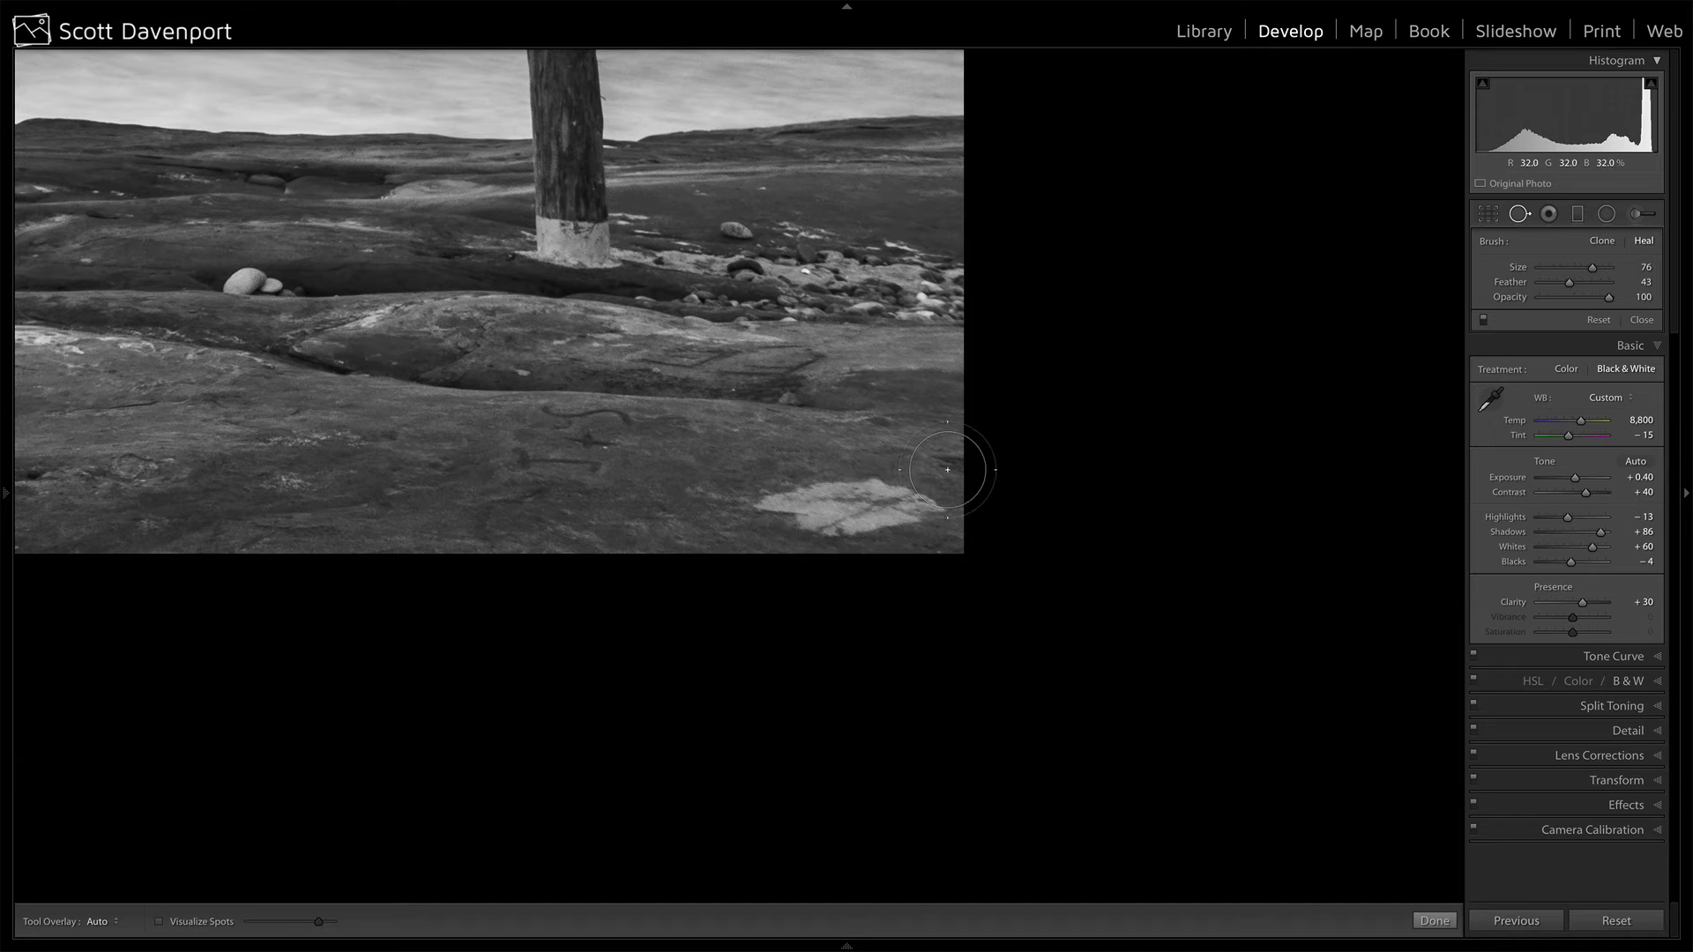
Step: Heal the right-edge mark and the pale patch in one stroke, sampling plain rock to the left, and close Spot Removal
mouse_move(952, 465)
left_mouse_down()
mouse_move(940, 495)
mouse_move(791, 510)
left_mouse_up()
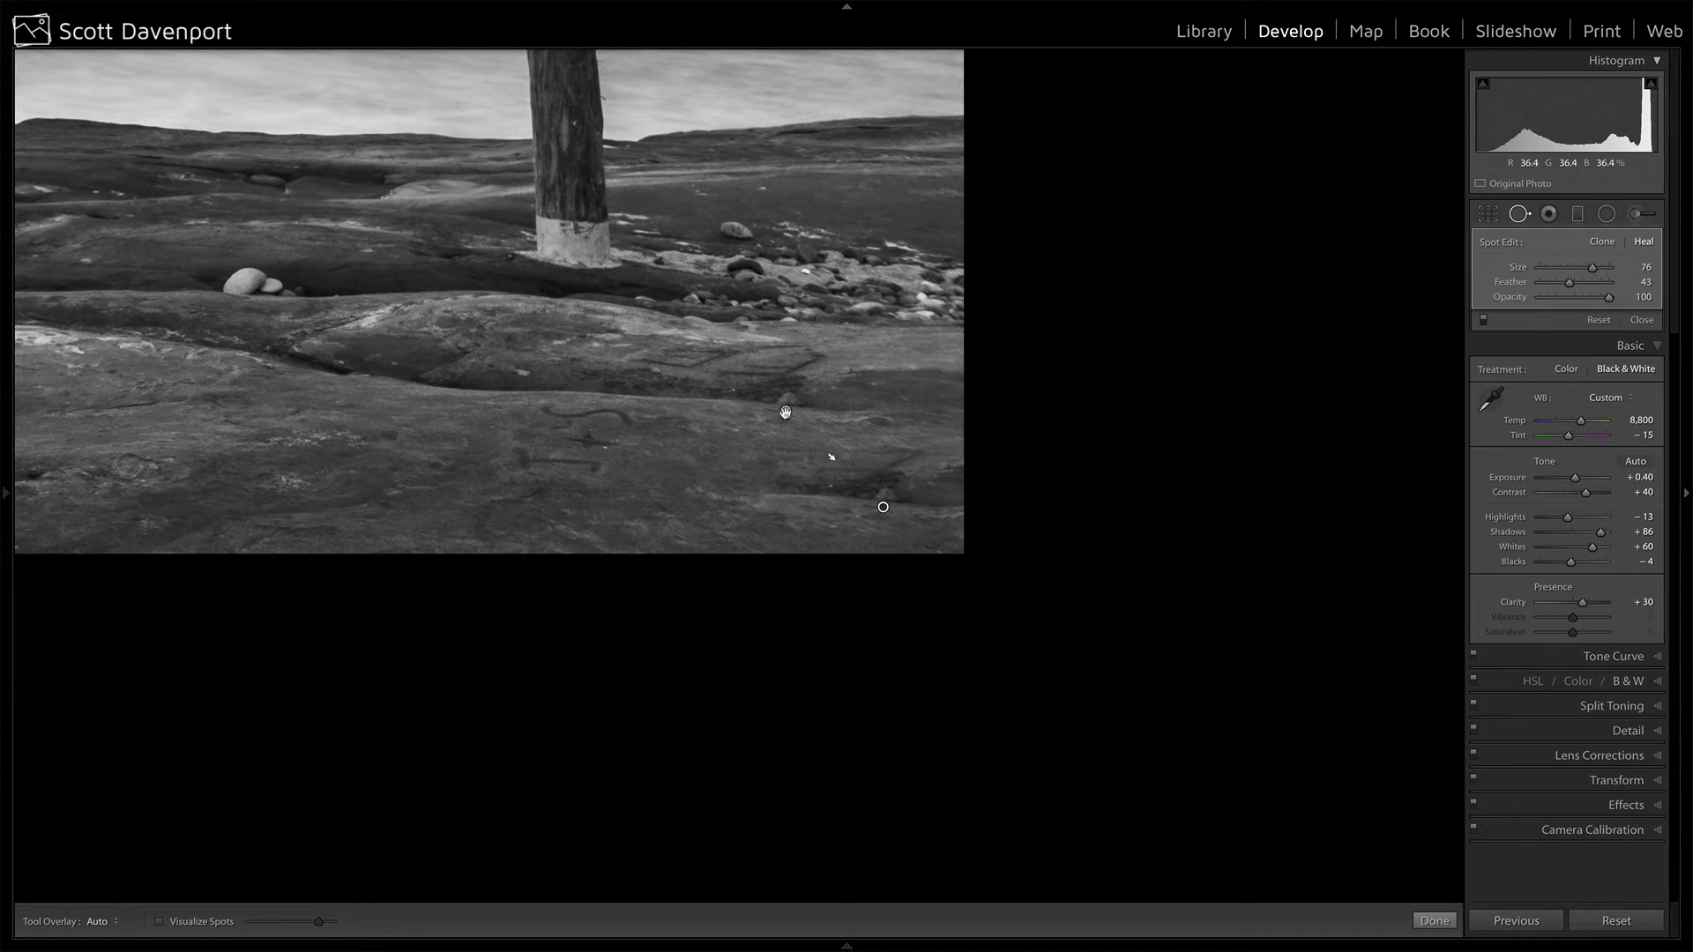
mouse_move(786, 410)
left_mouse_down()
mouse_move(618, 516)
mouse_move(606, 505)
left_mouse_up()
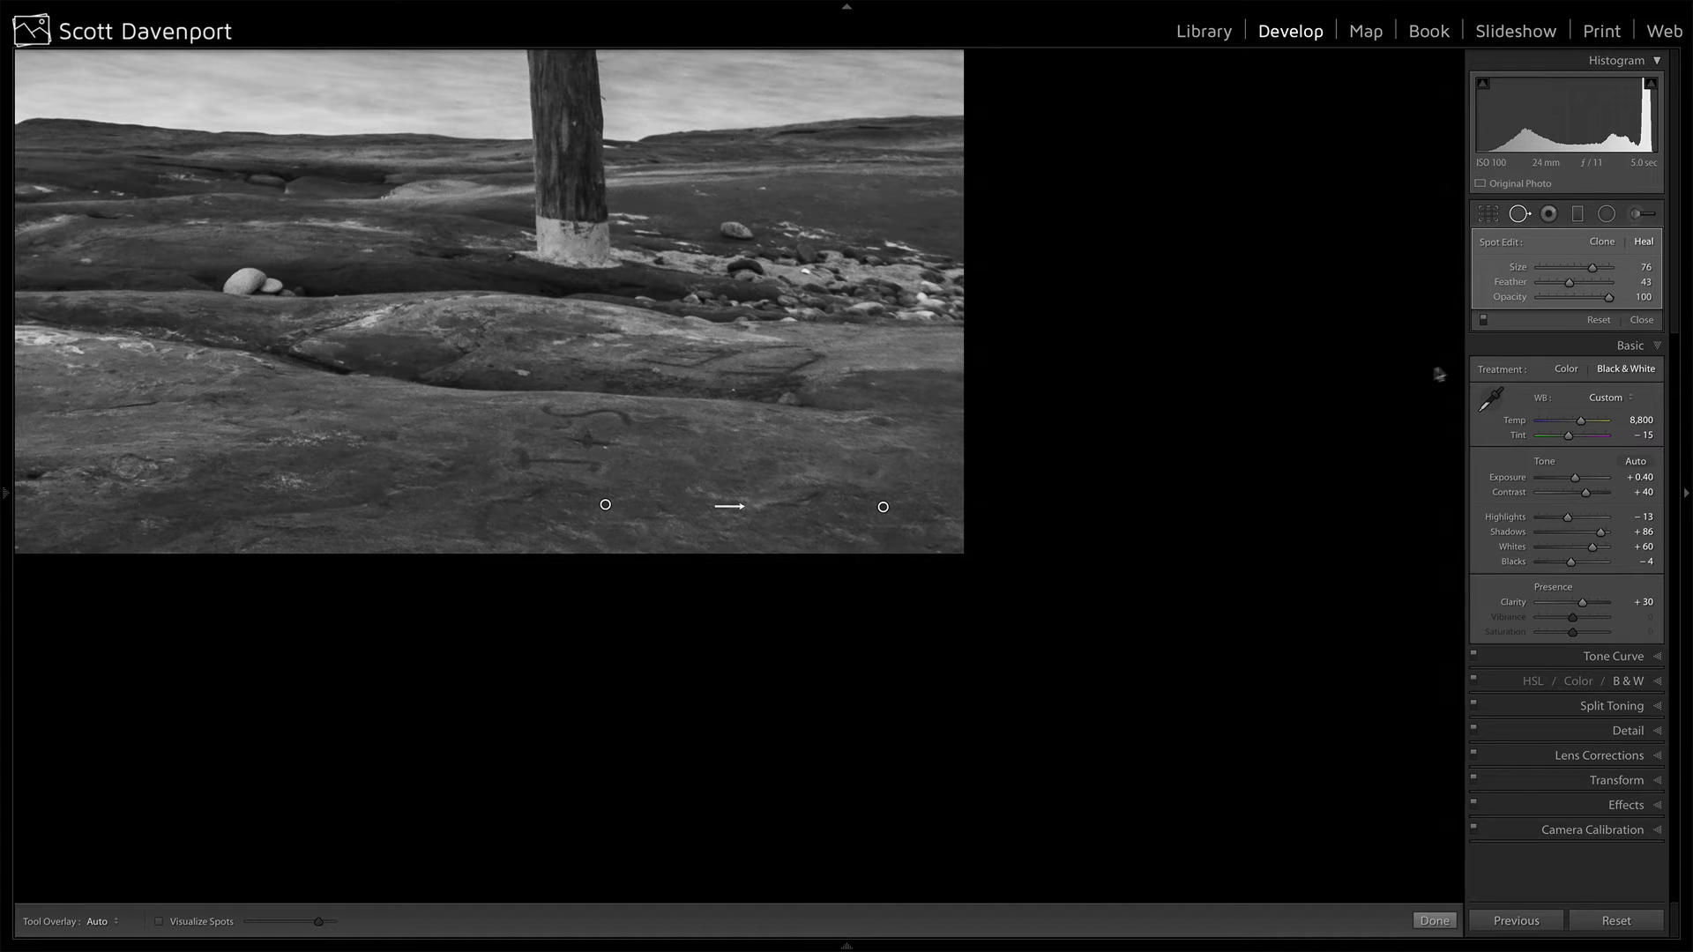
key("z")
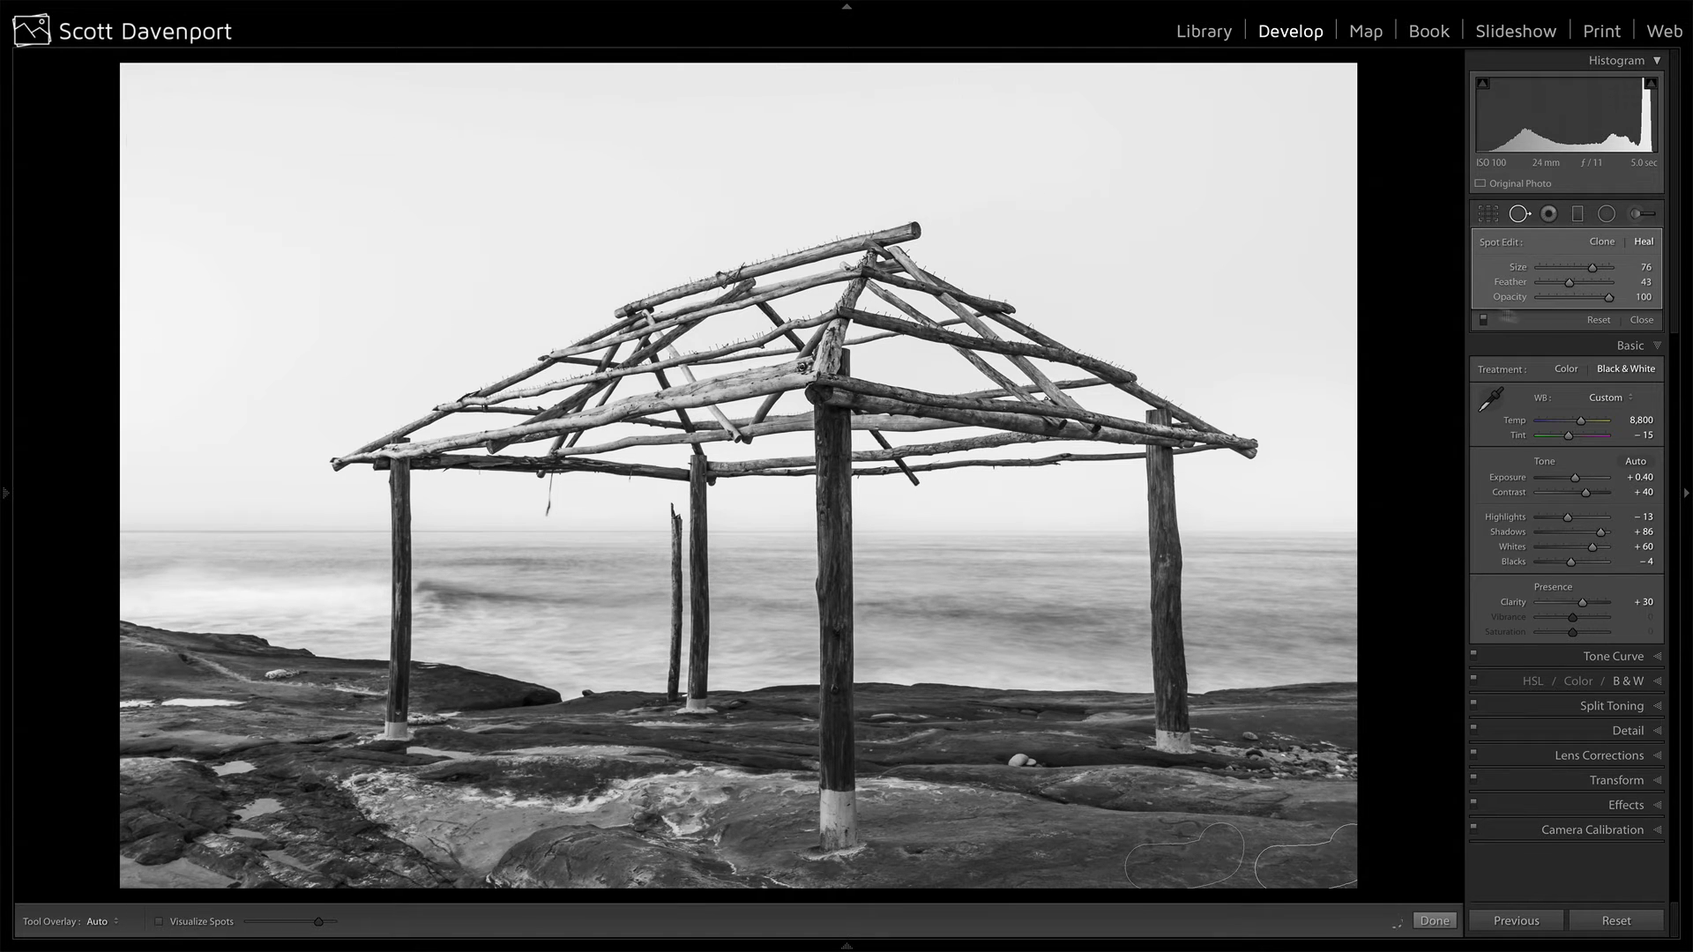
left_click(1641, 320)
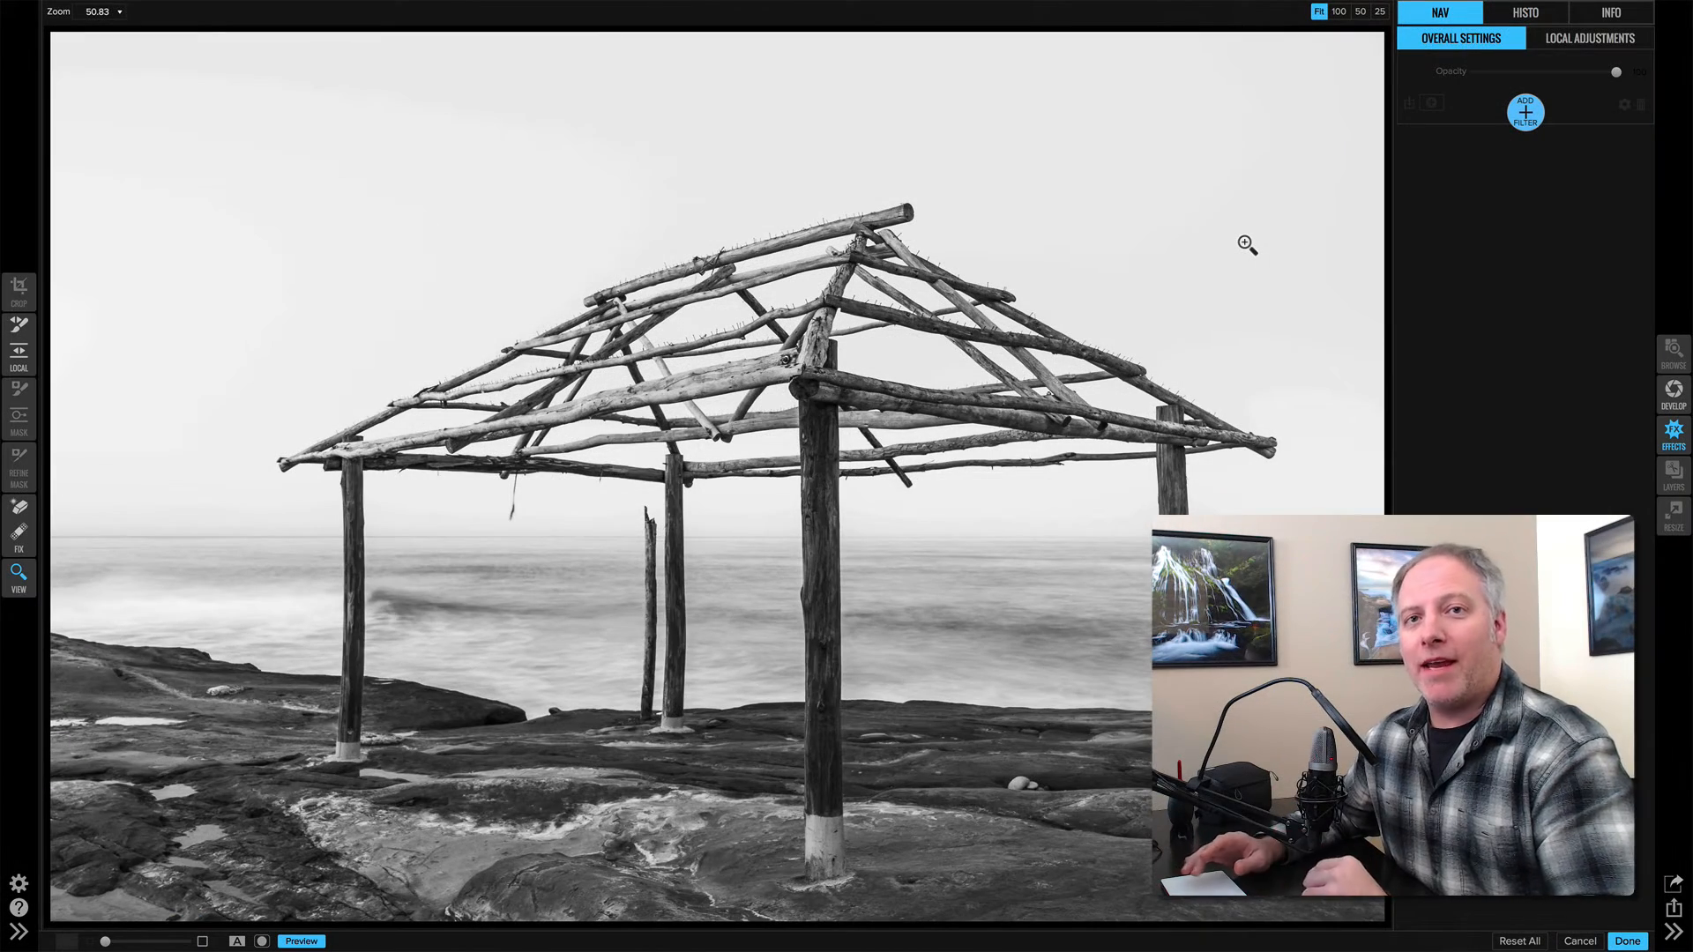
Step: Add a Dynamic Contrast filter and give it an adjustable mask with the Linear Bottom preset
left_click(1525, 113)
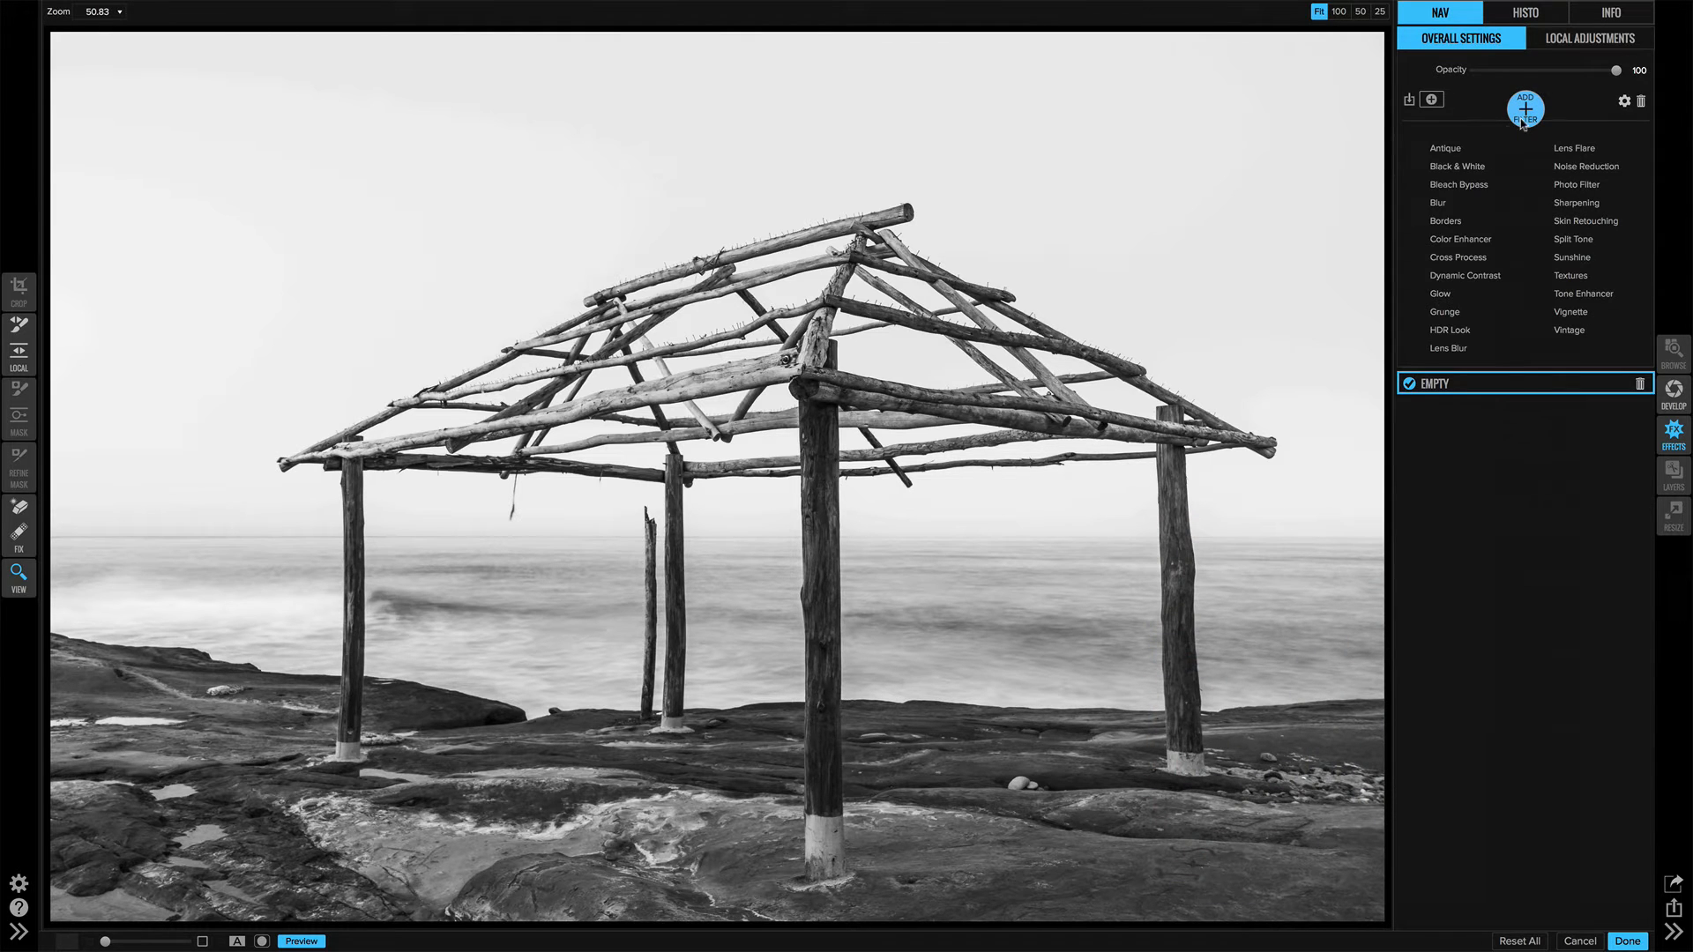
left_click(1473, 275)
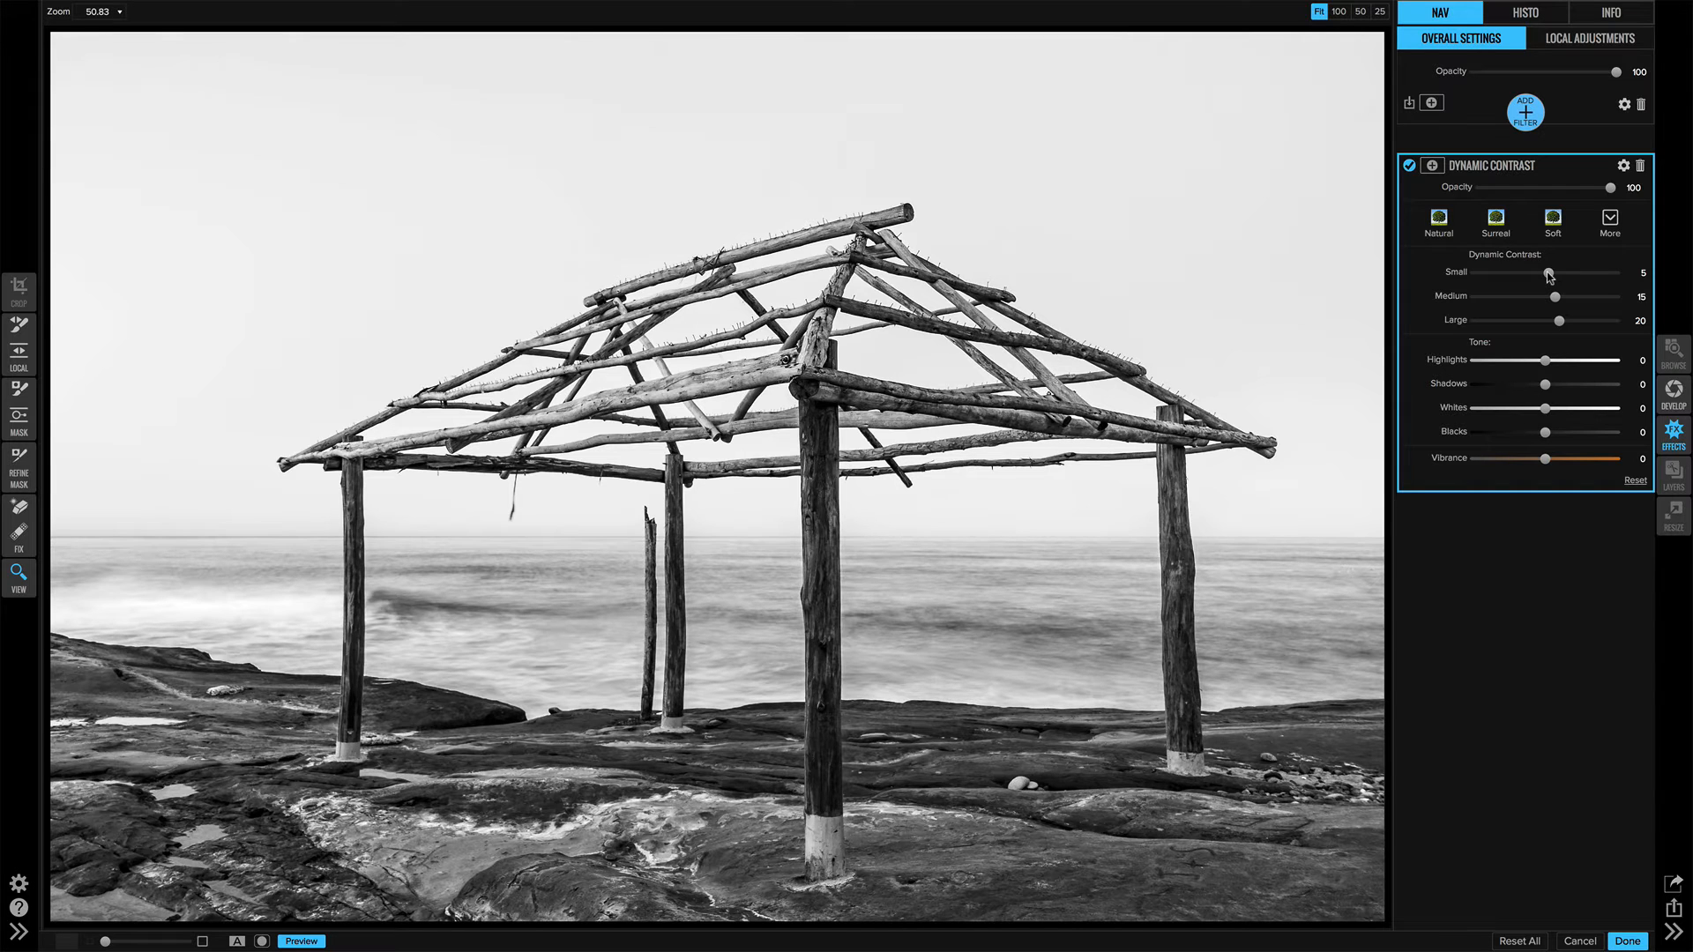
left_click(17, 419)
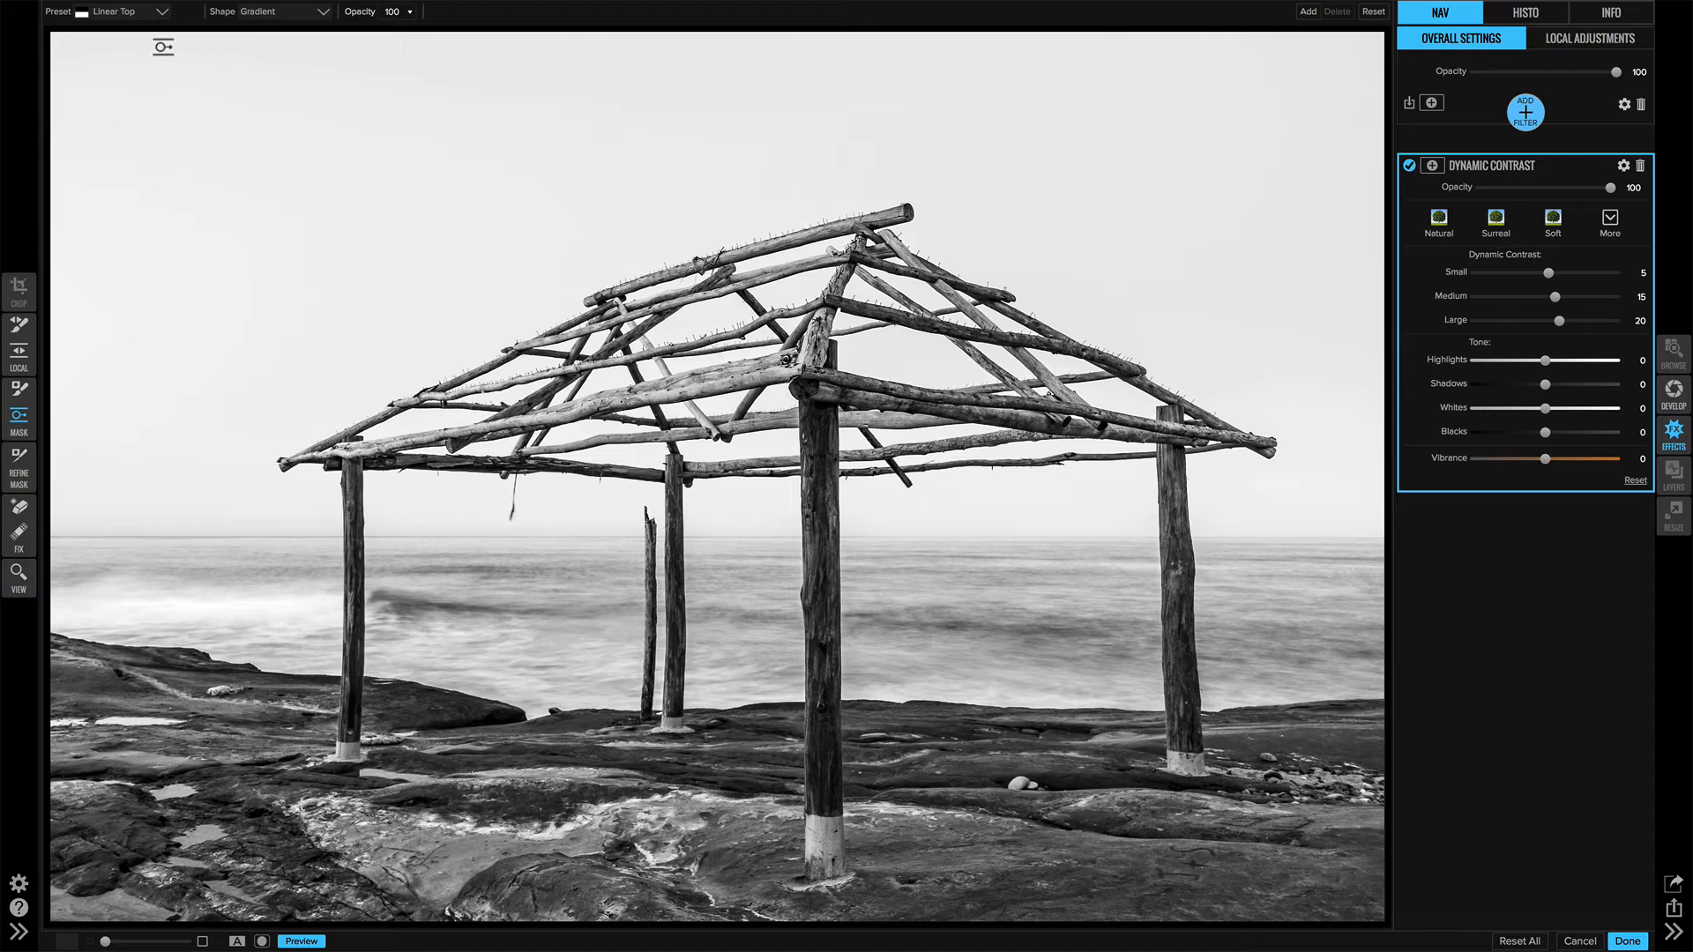
left_click(160, 13)
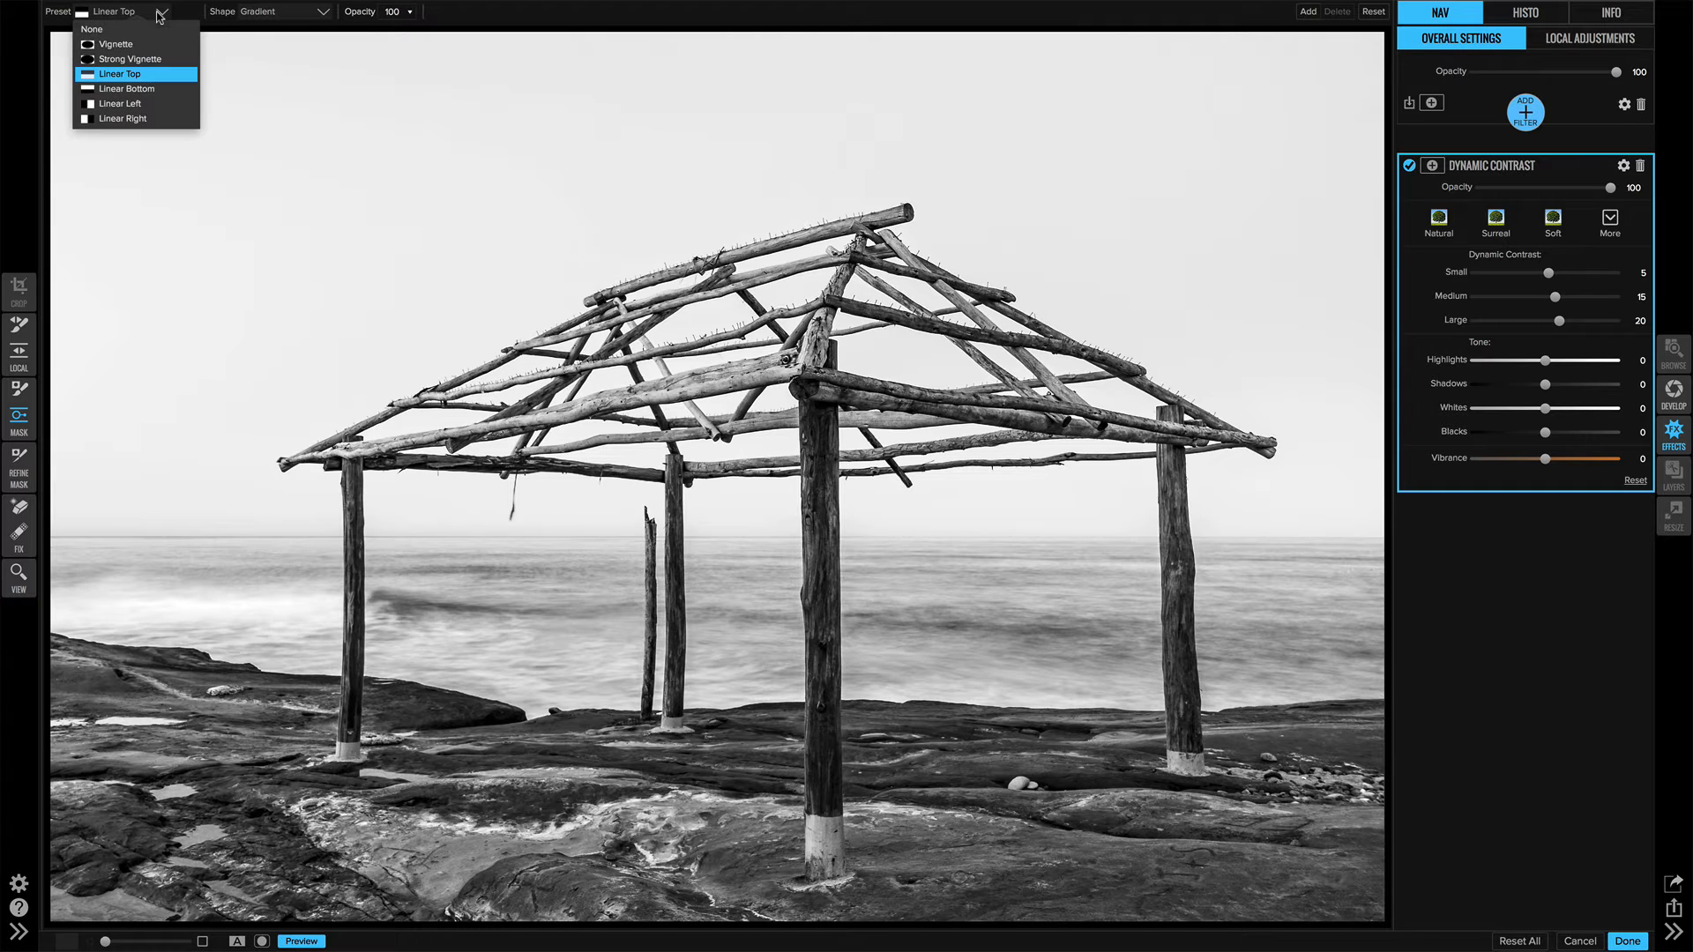
left_click(145, 89)
Step: Move the gradient mask up to the horizon with a narrow feather, and check the mask and the filter's effect
left_click(736, 708)
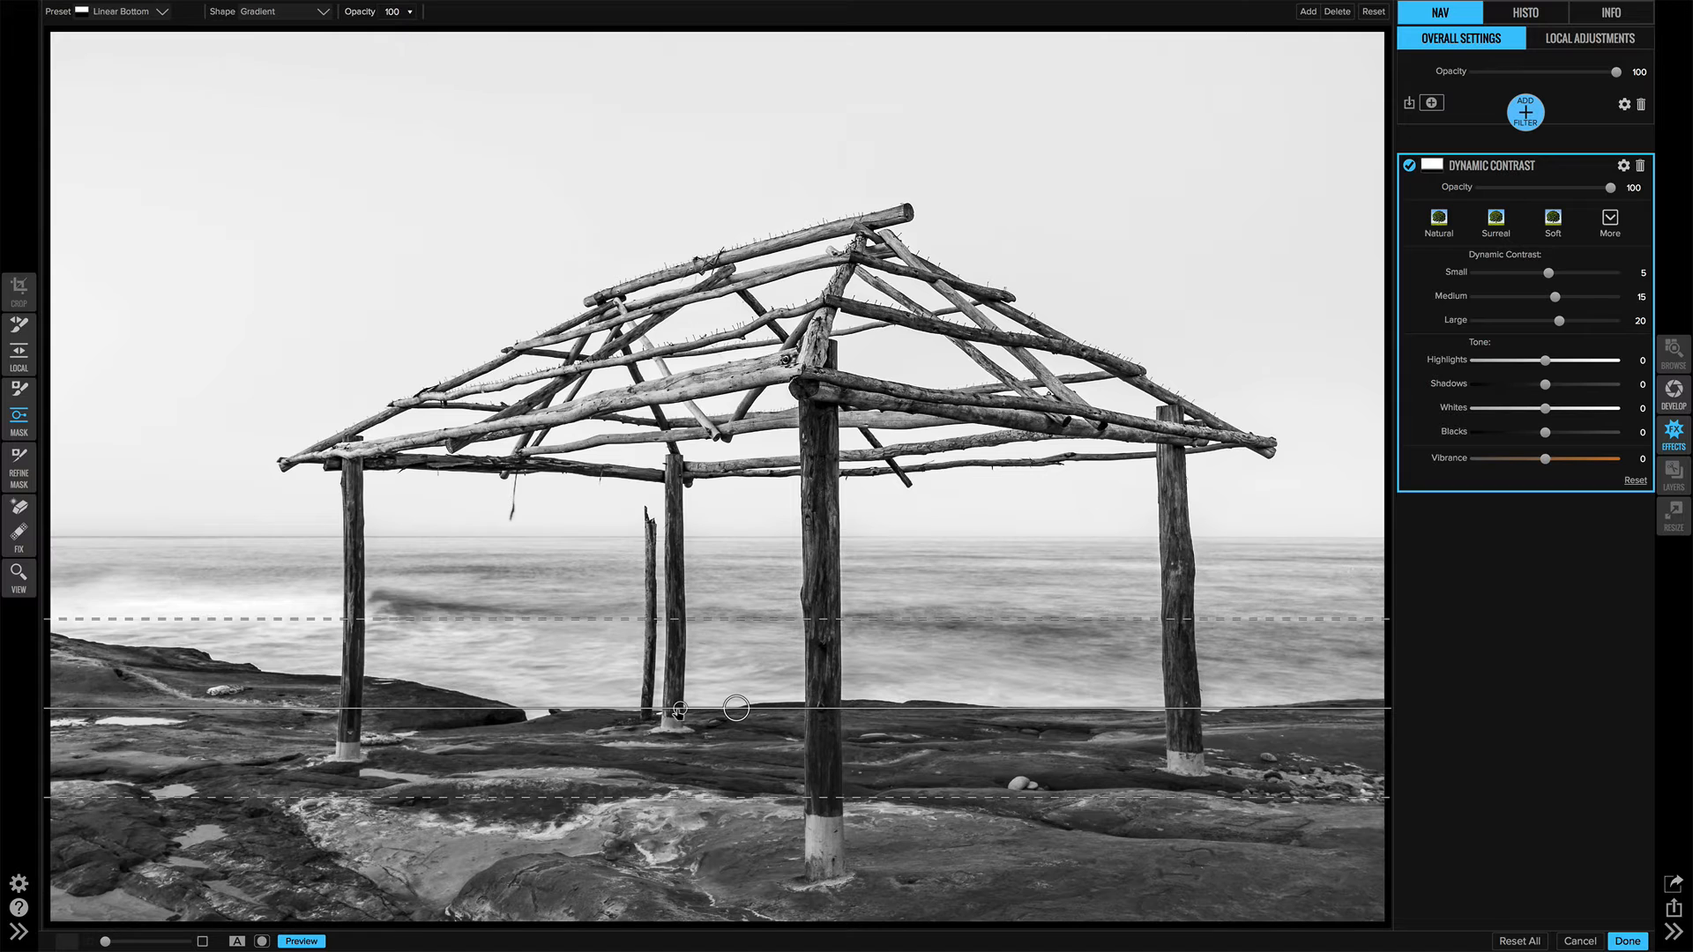
left_click_drag(679, 711, 679, 710)
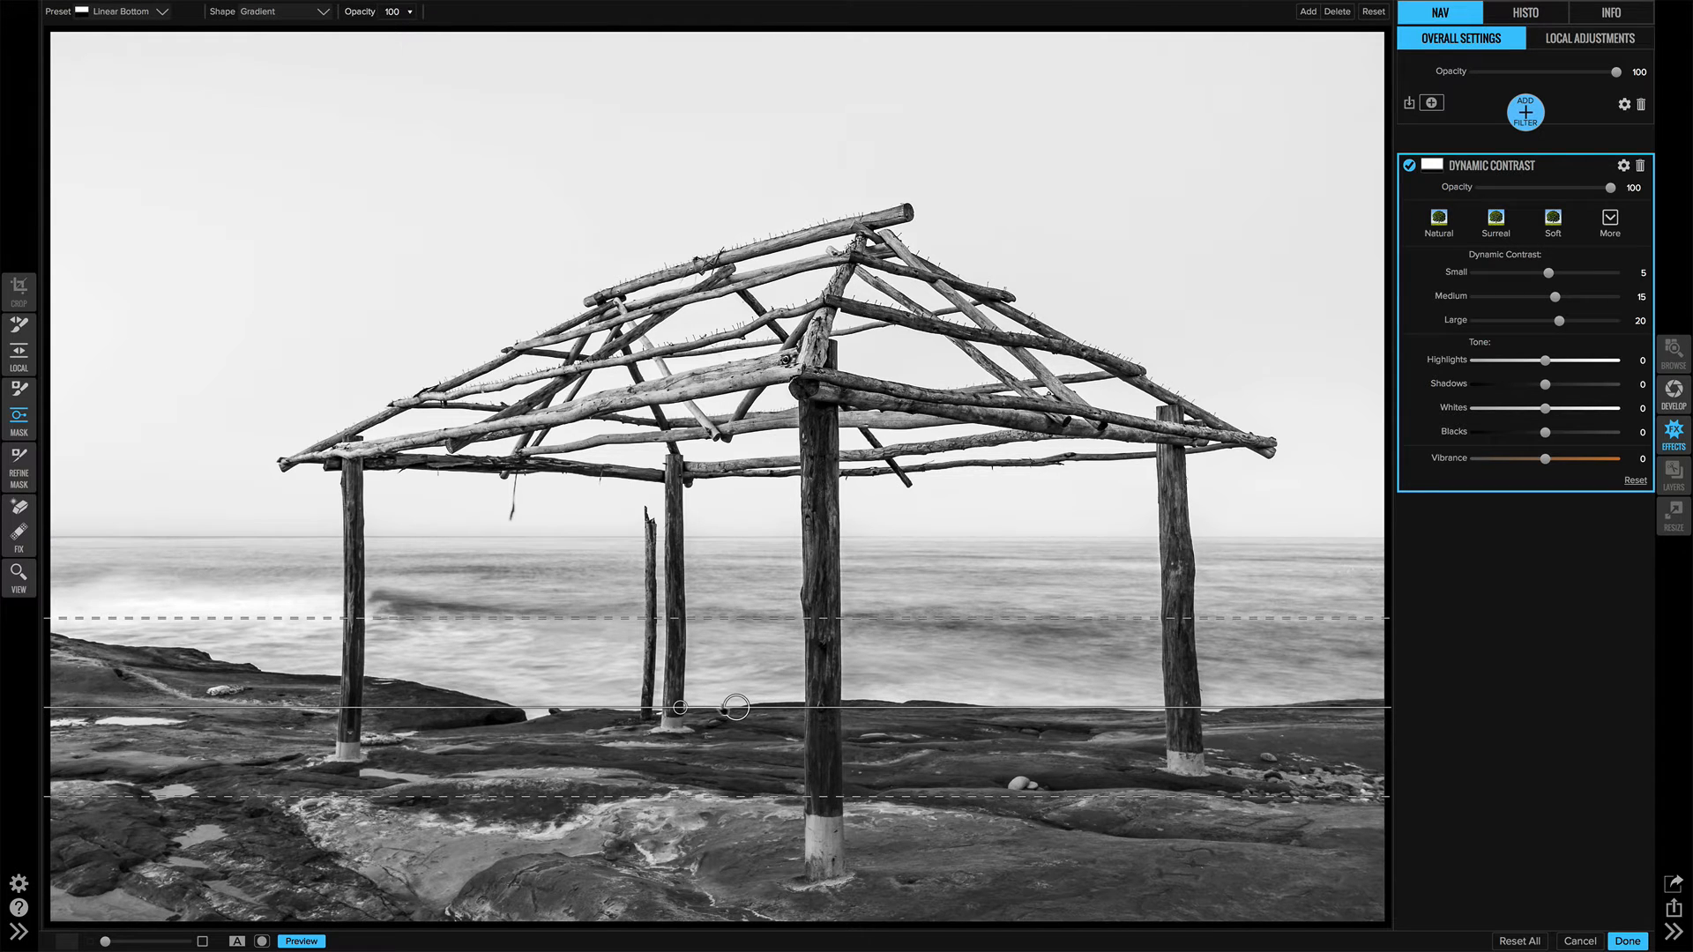
left_click_drag(747, 622, 747, 648)
left_click_drag(737, 707, 746, 502)
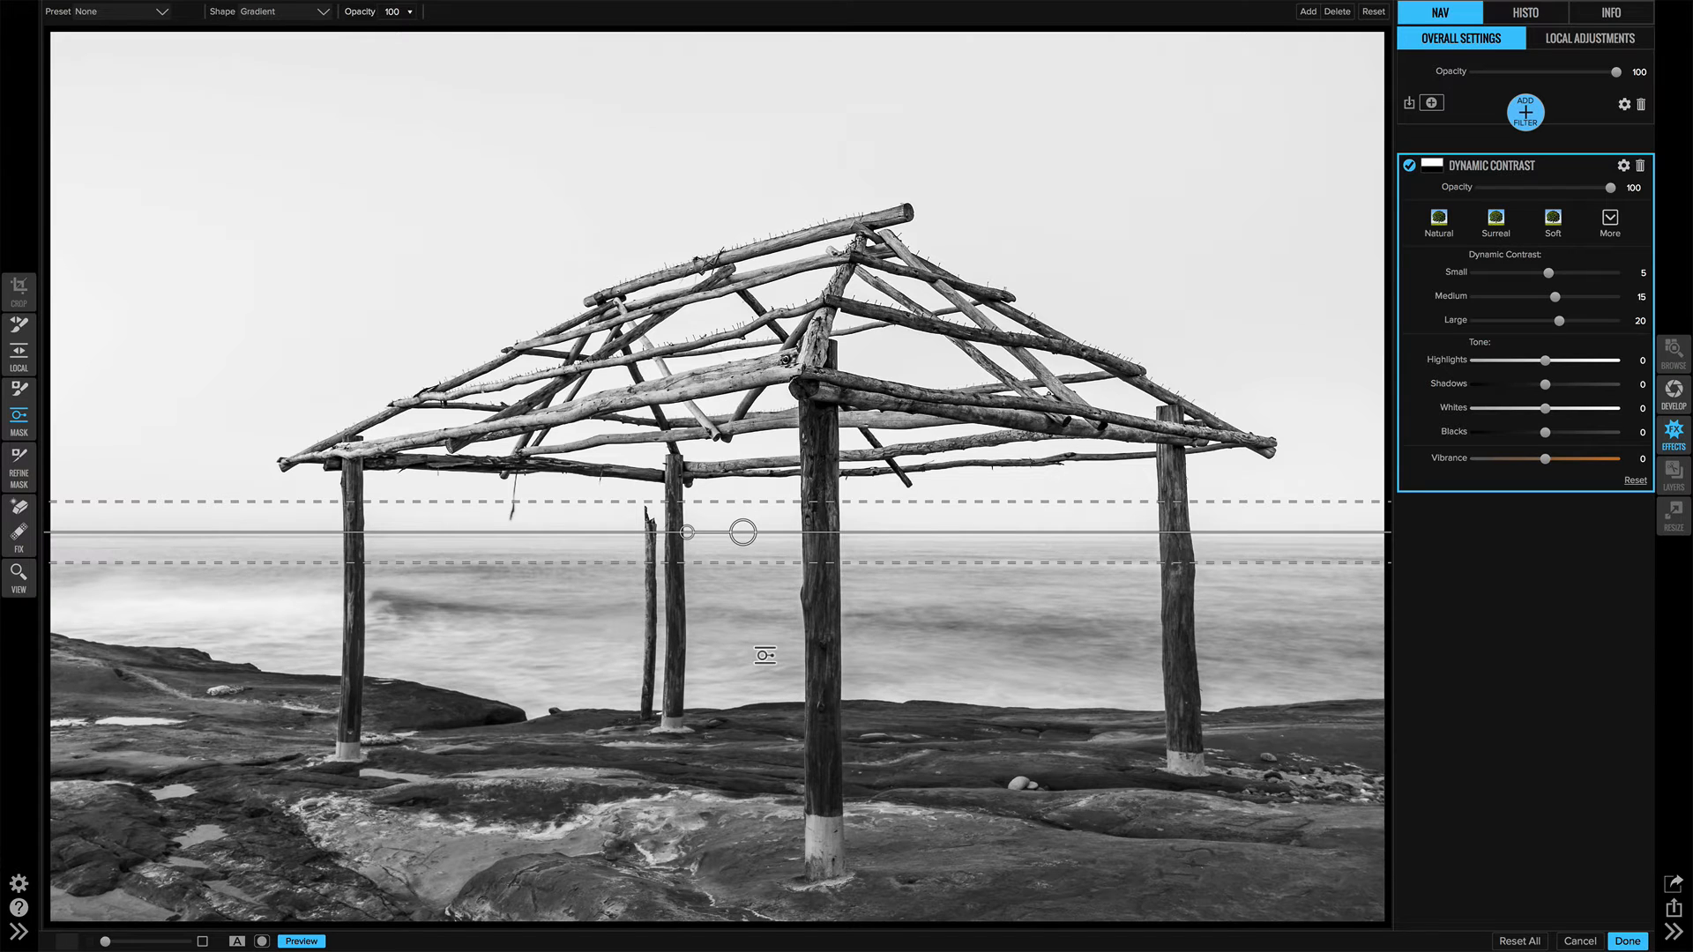
key("ctrl+m")
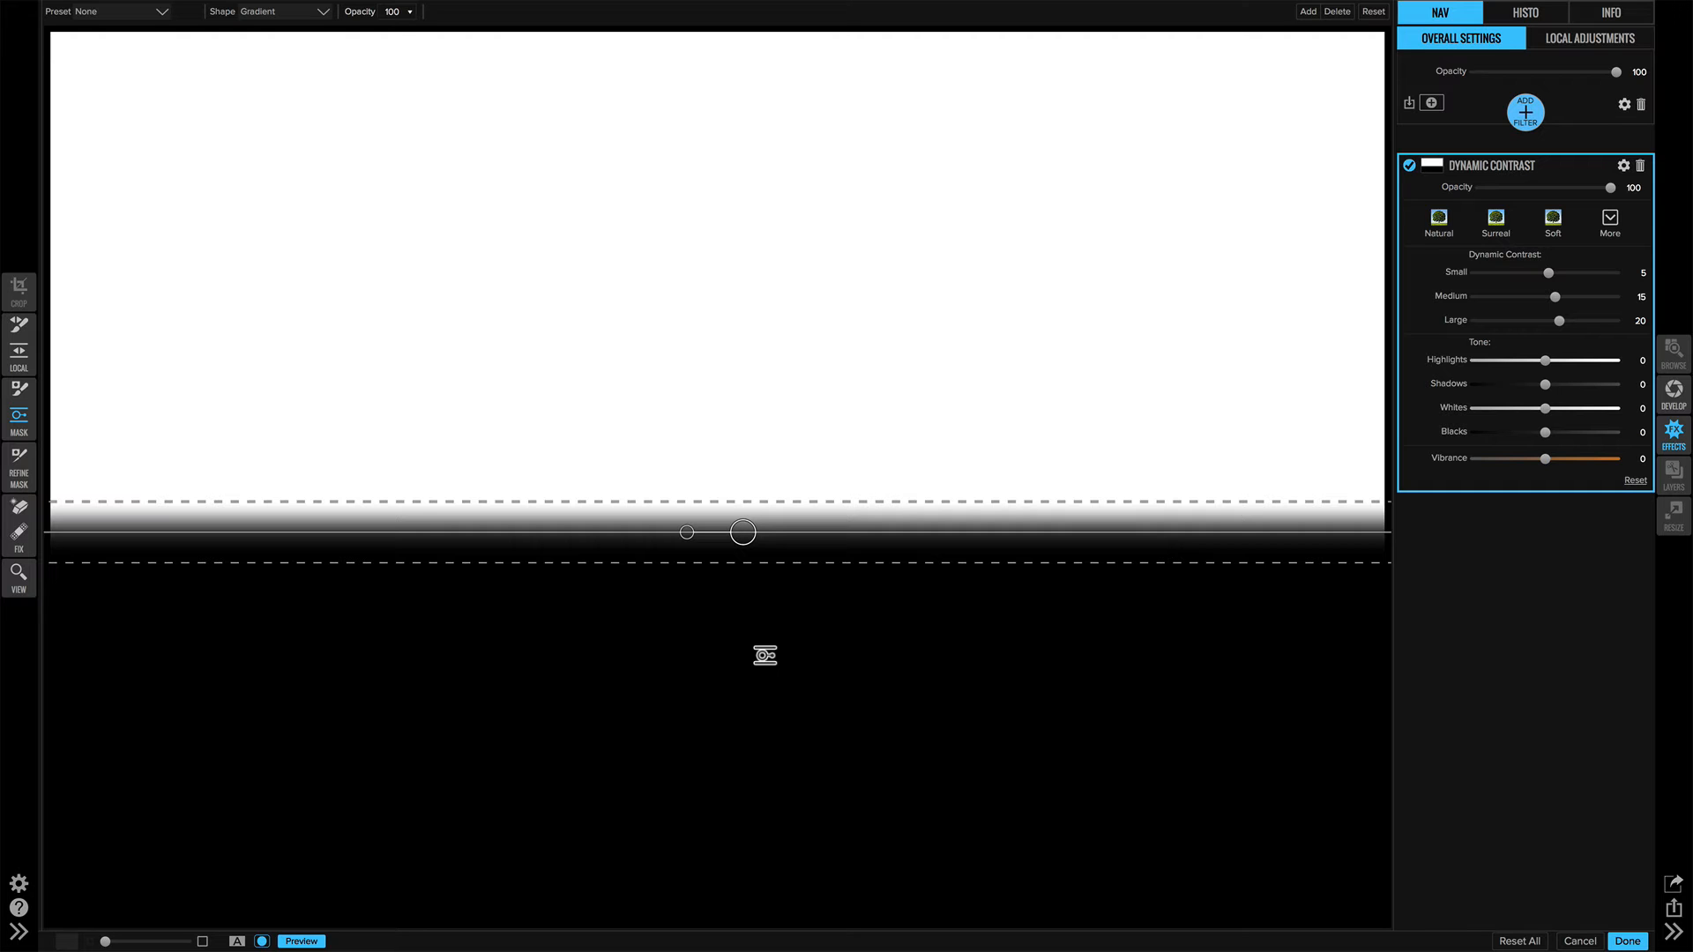
key("ctrl+m")
left_click(1408, 166)
left_click(1409, 166)
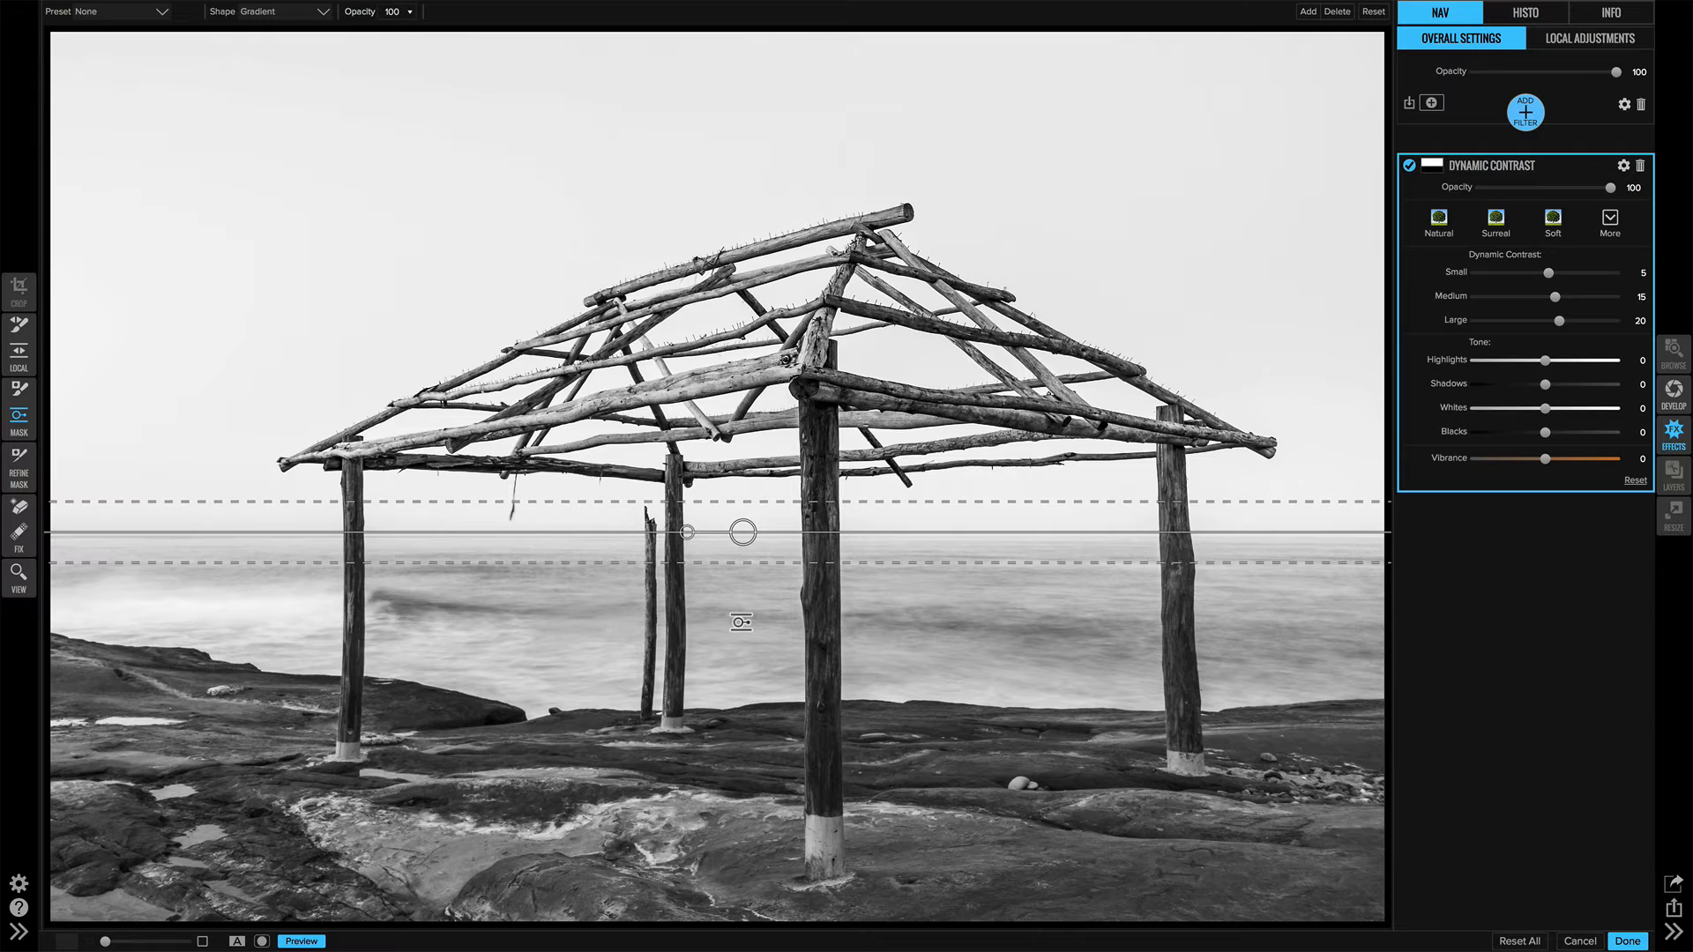
Step: Ready the masking brush in Paint In mode with Perfect Brush enabled and the size set to 250
left_click(19, 388)
left_click(119, 11)
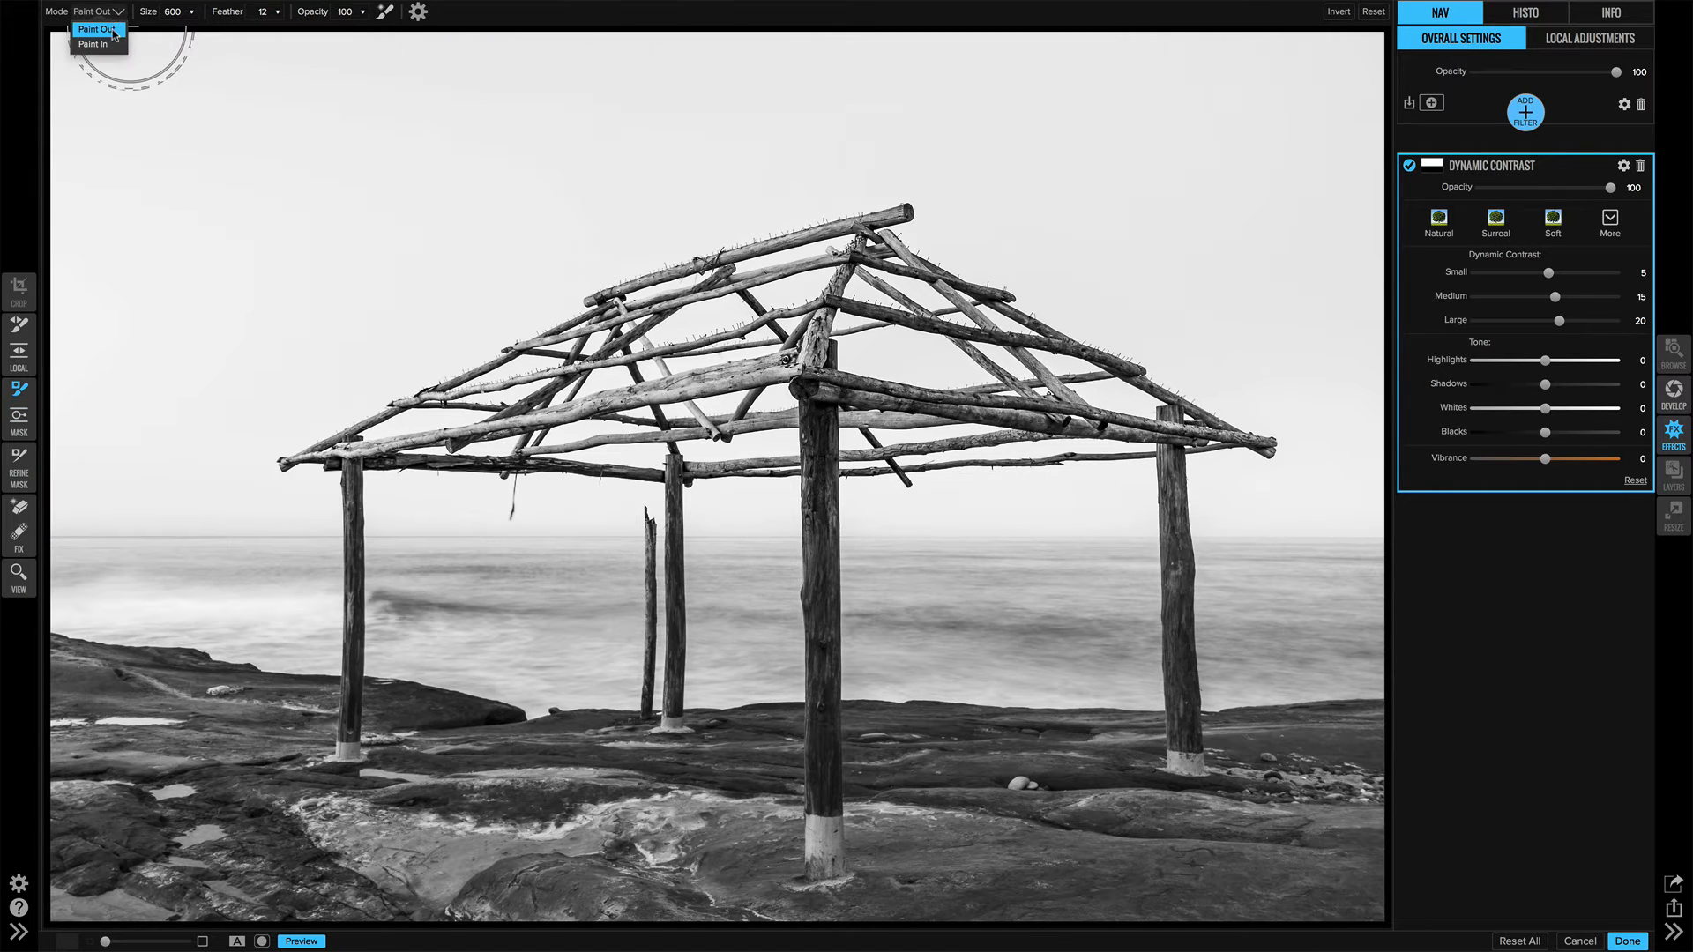
left_click(112, 44)
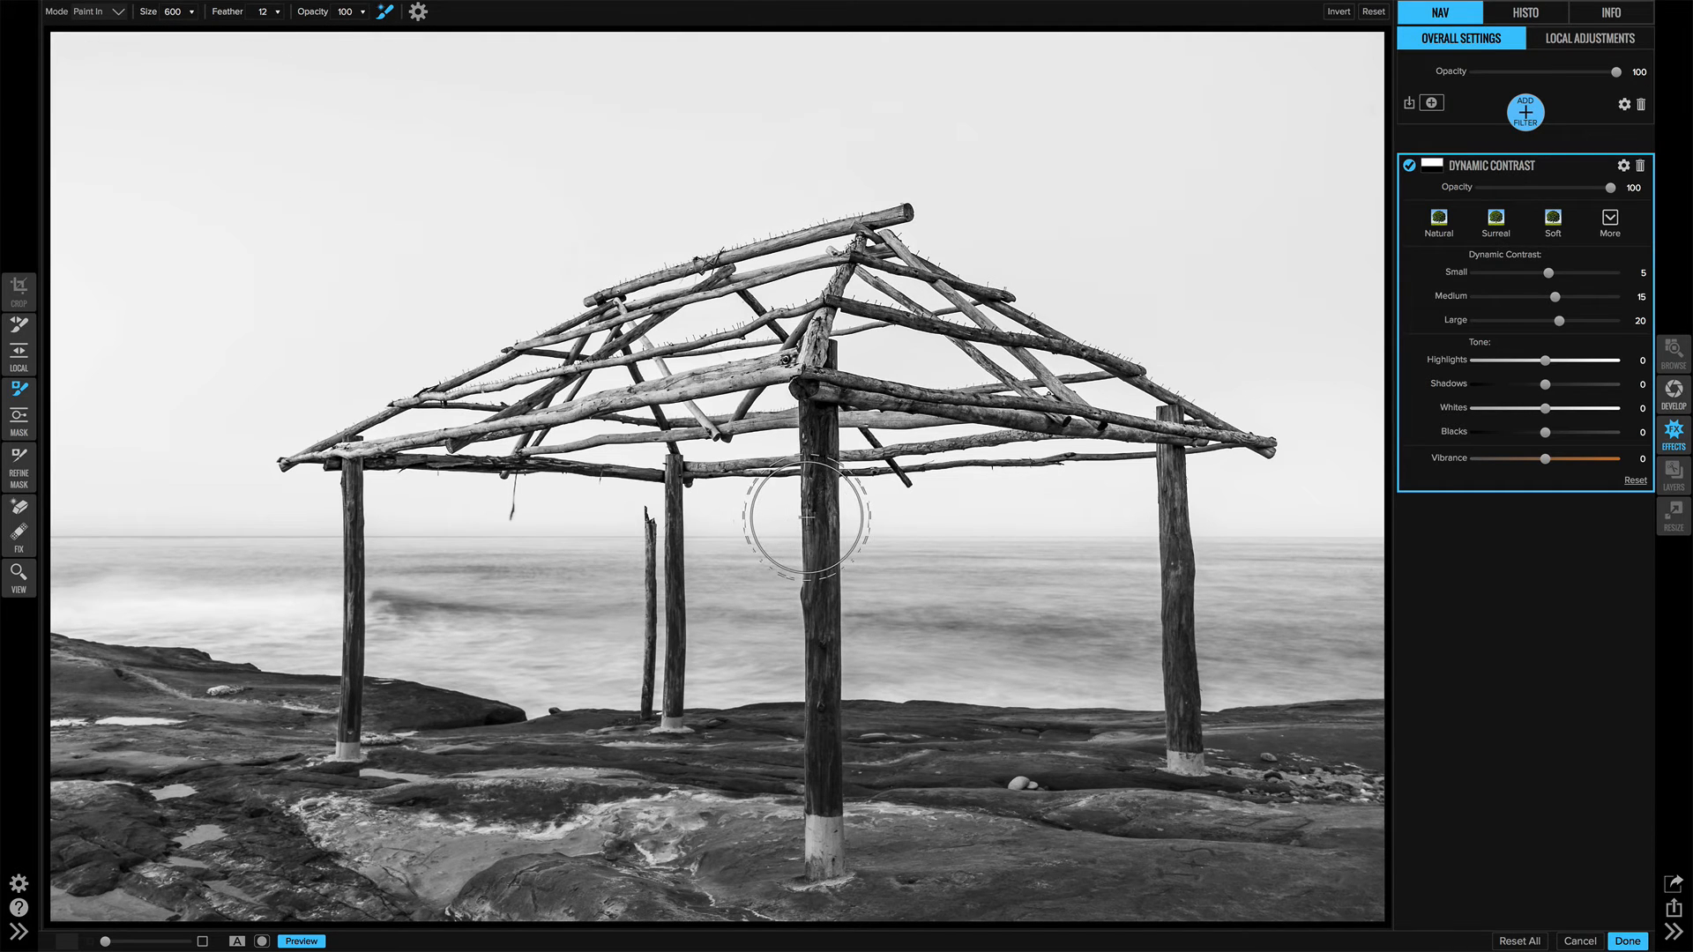
key("bracketleft")
key("bracketleft")
key("bracketleft")
key("bracketleft")
key("bracketleft")
key("bracketleft")
key("bracketleft")
key("bracketleft")
key("bracketleft")
key("bracketleft")
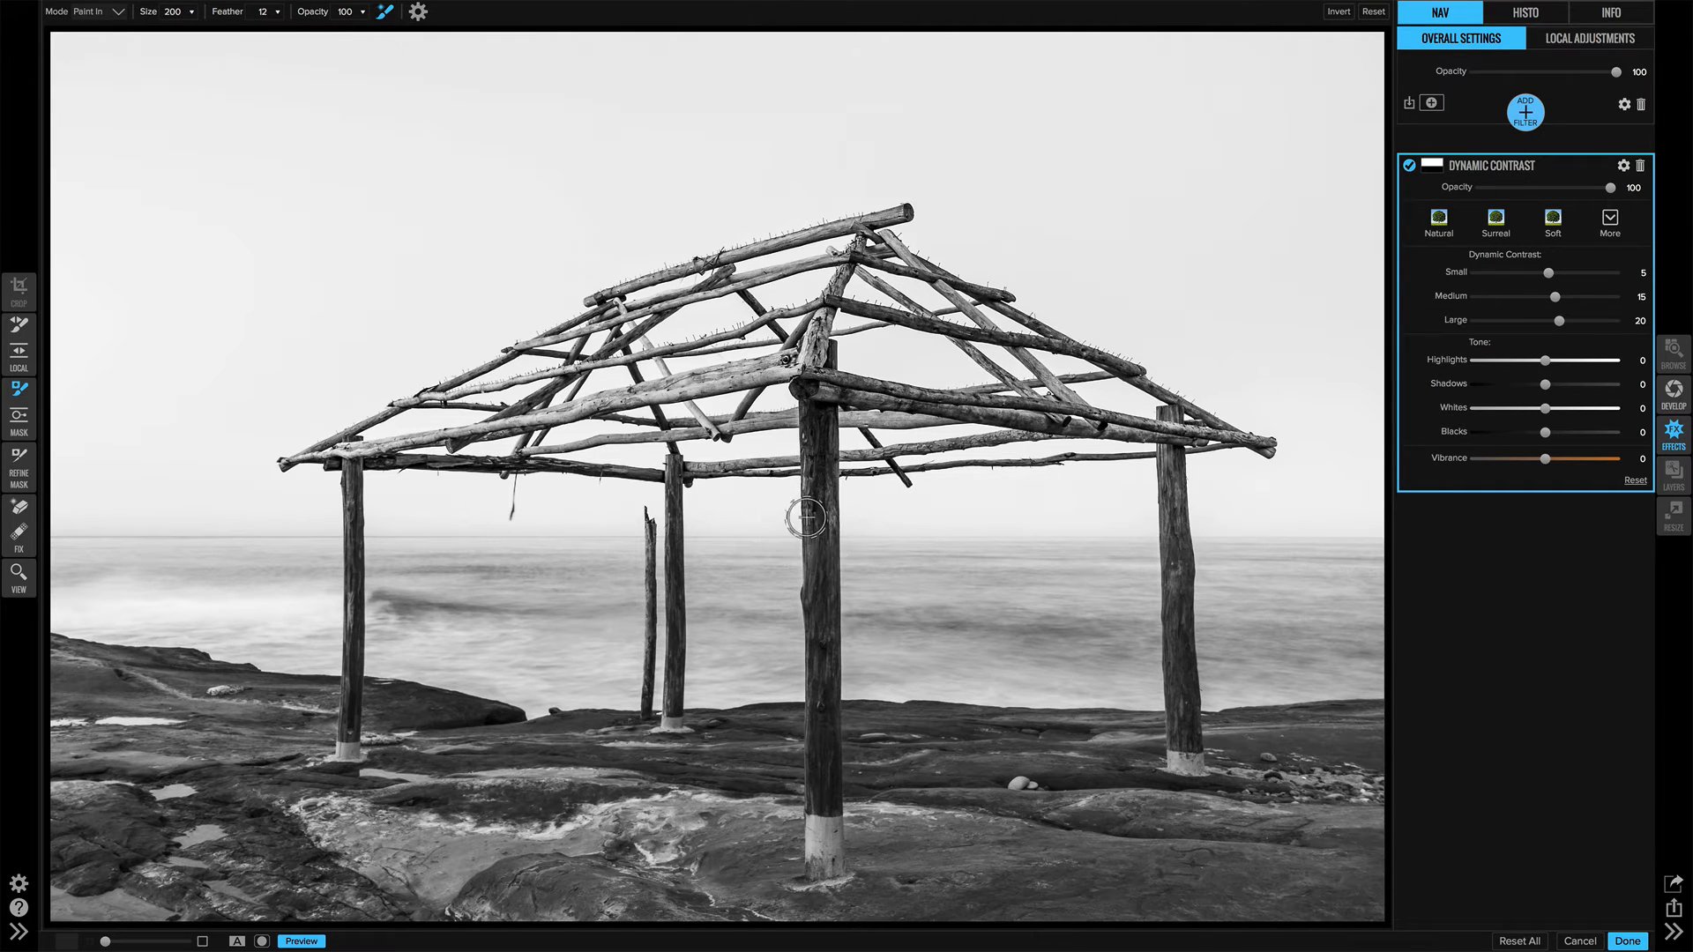
key("bracketright")
key("bracketright")
key("bracketright")
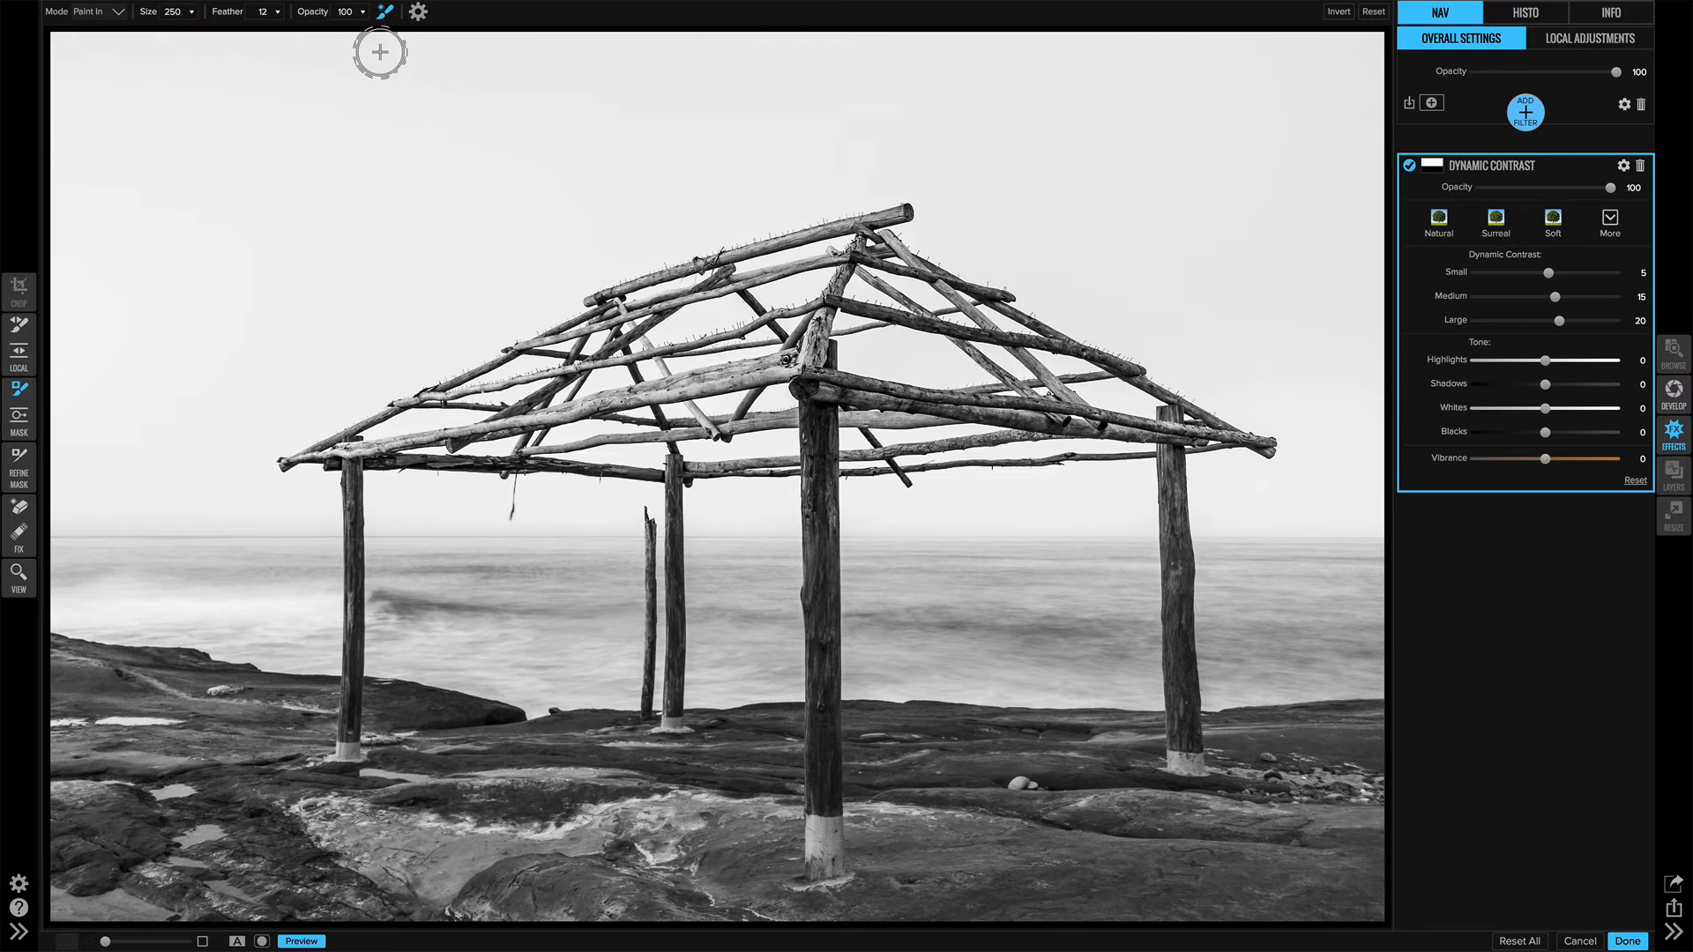
Step: Set the mask view mode to the red overlay
mouse_move(372, 6)
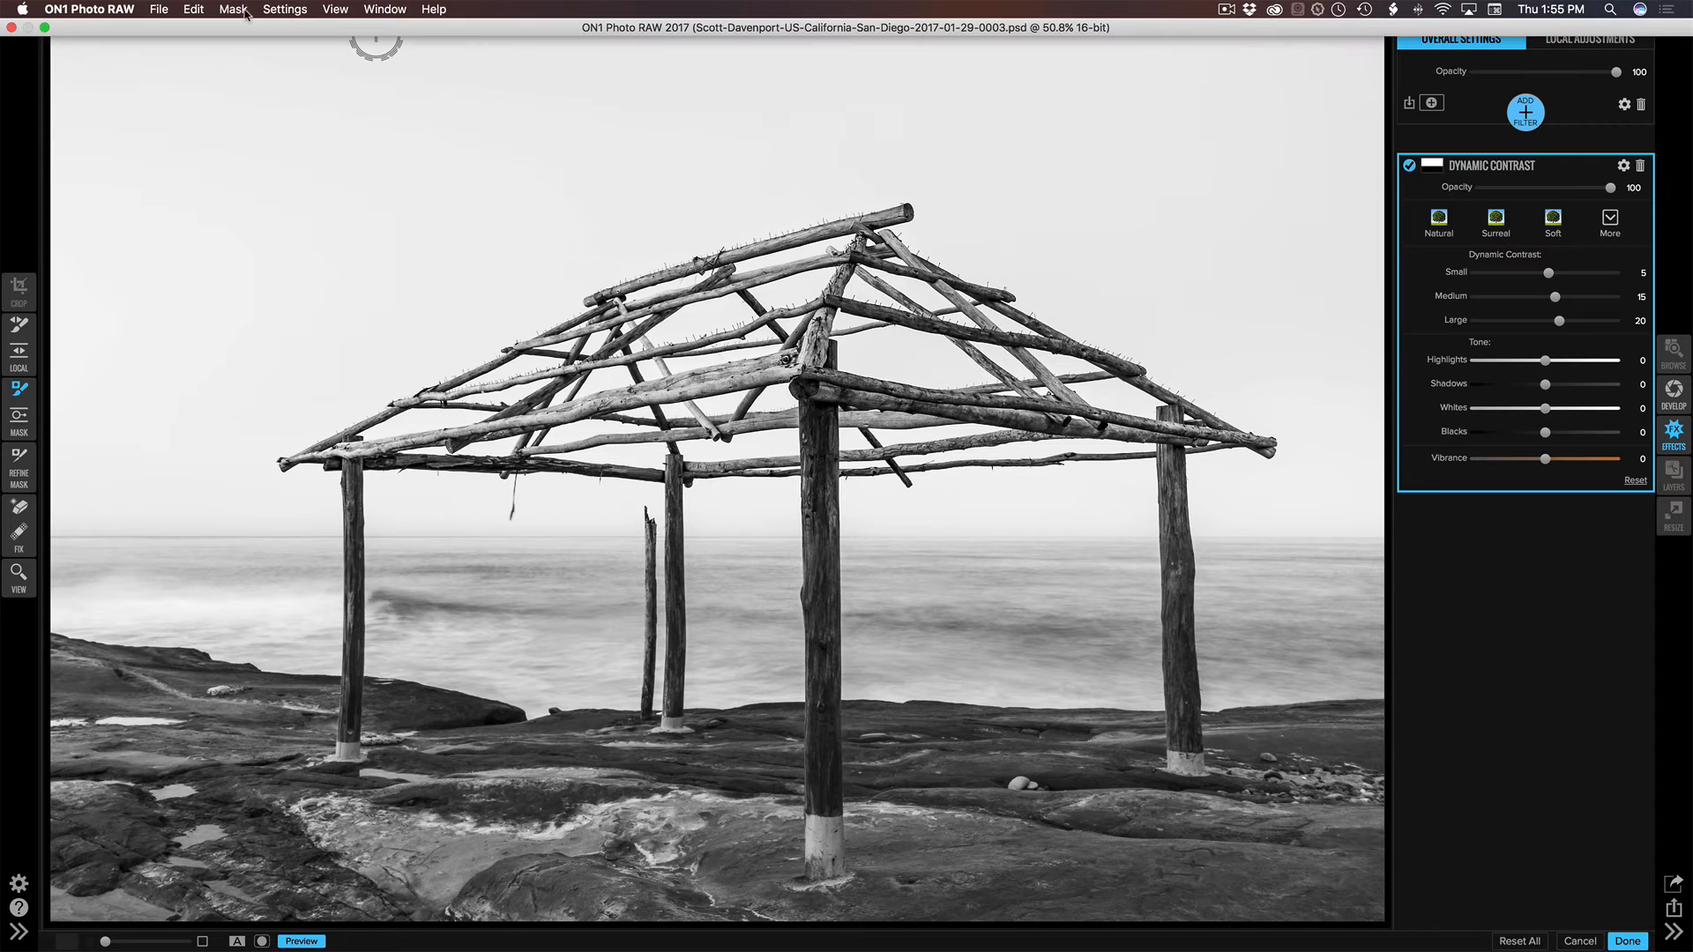
left_click(335, 9)
mouse_move(524, 194)
mouse_move(233, 9)
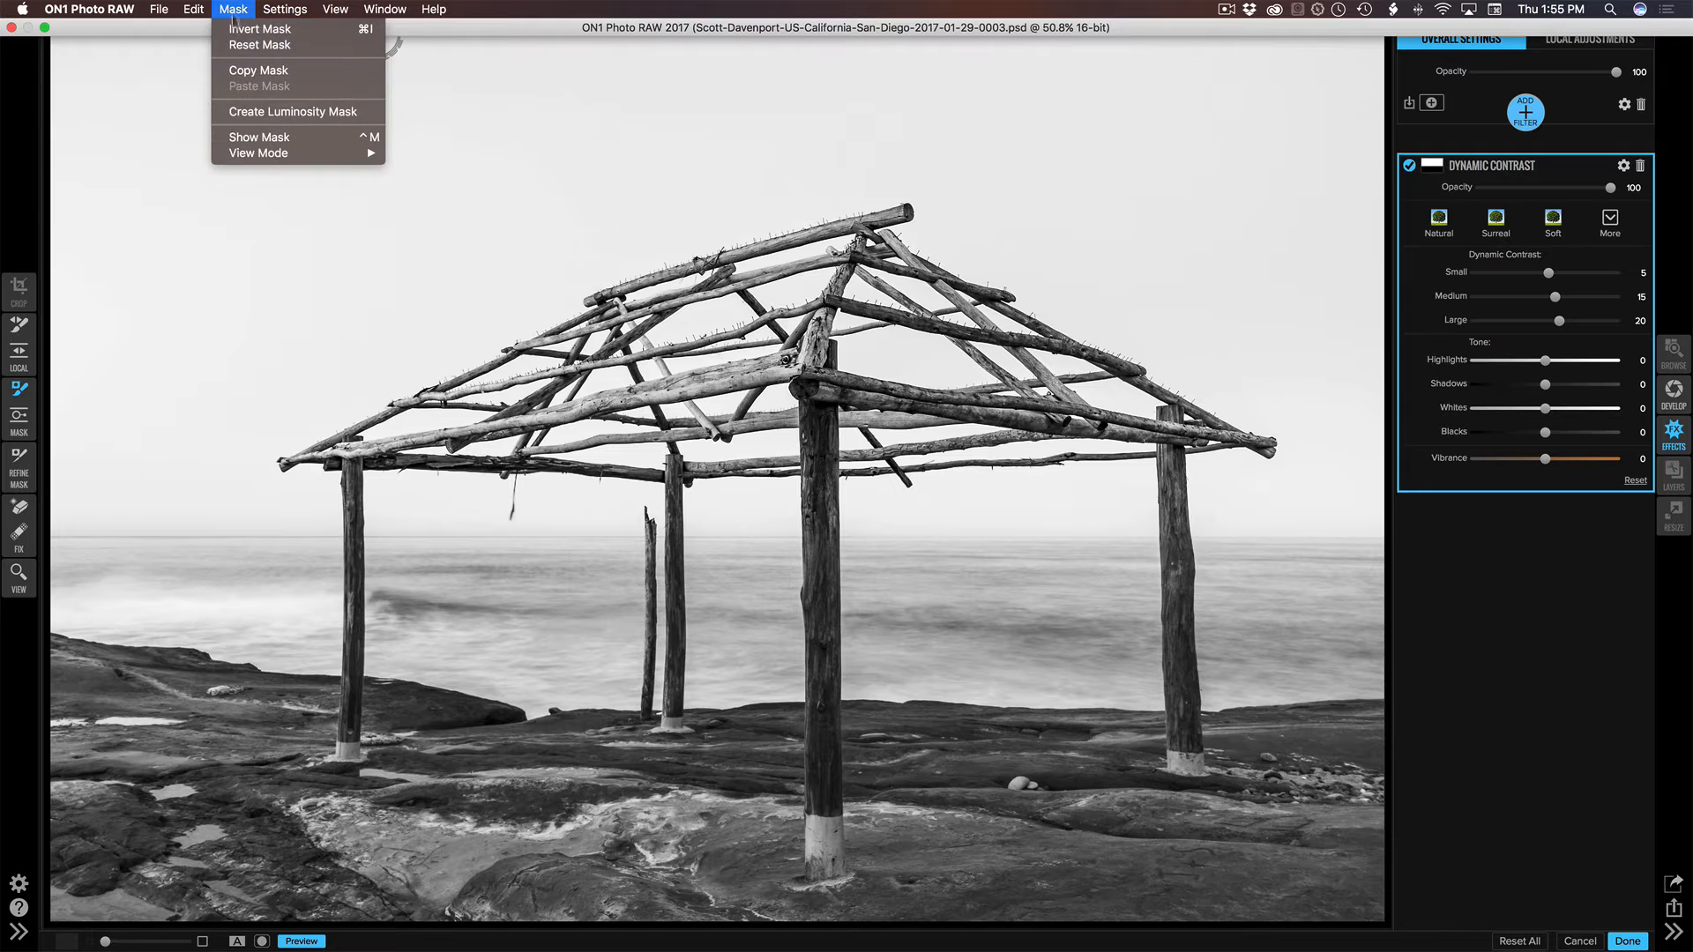
mouse_move(270, 155)
left_click(427, 155)
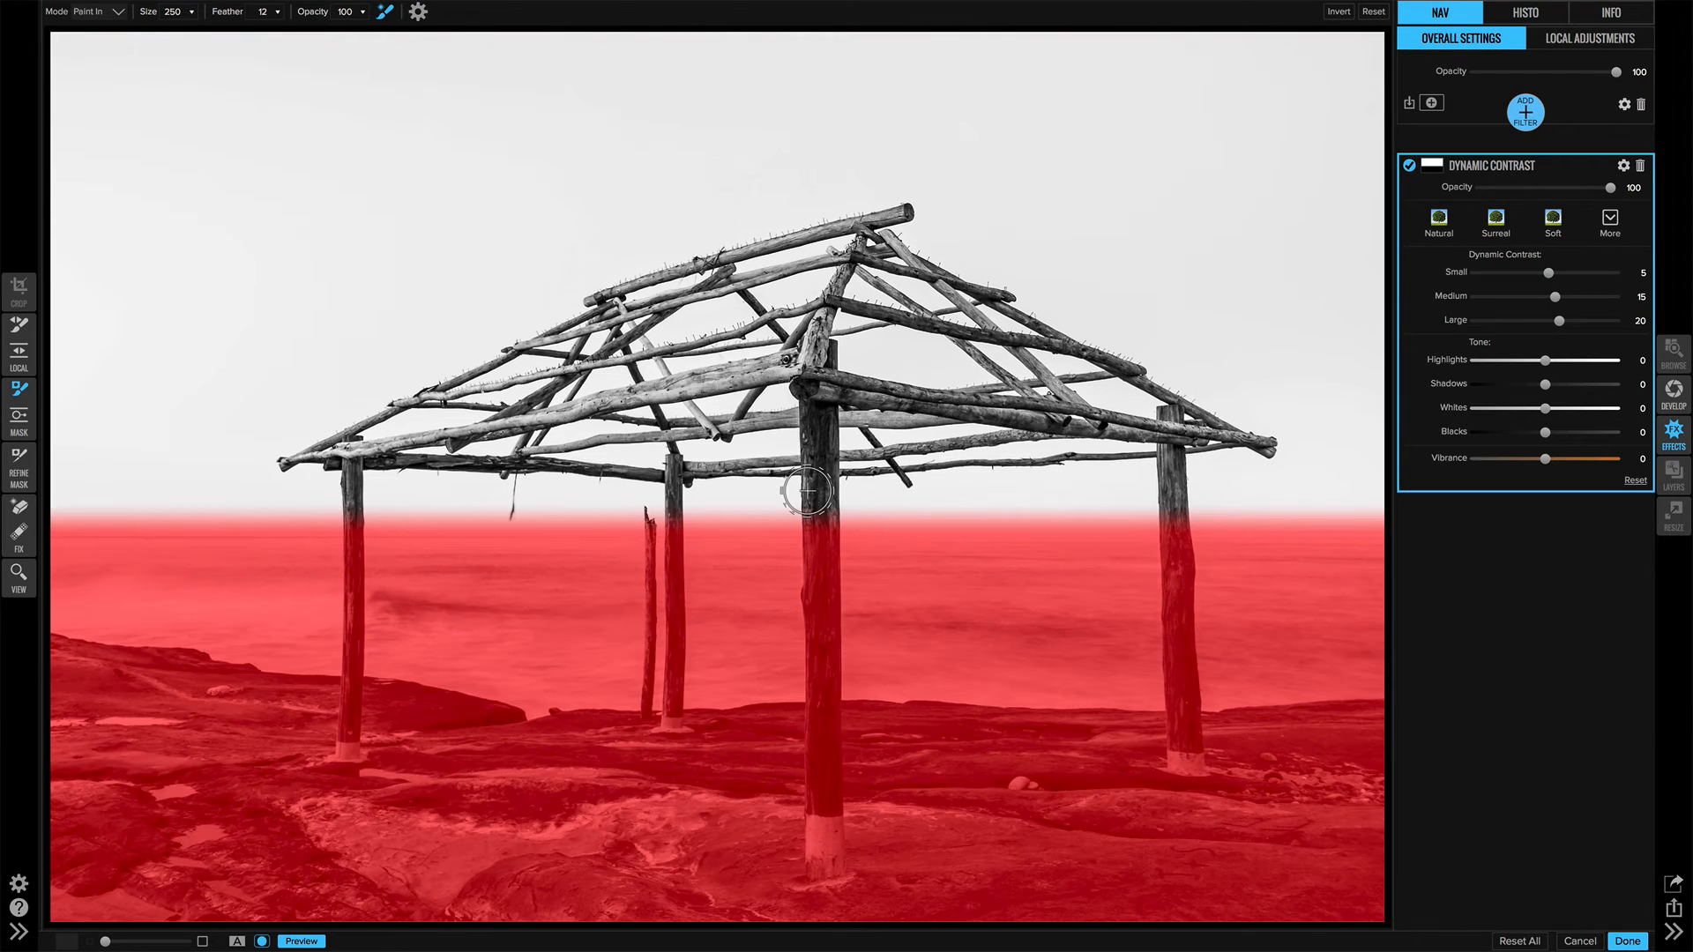
Step: Paint the Dynamic Contrast into the front post from the horizon toward the rocks, and check it with the mask overlay
key("o")
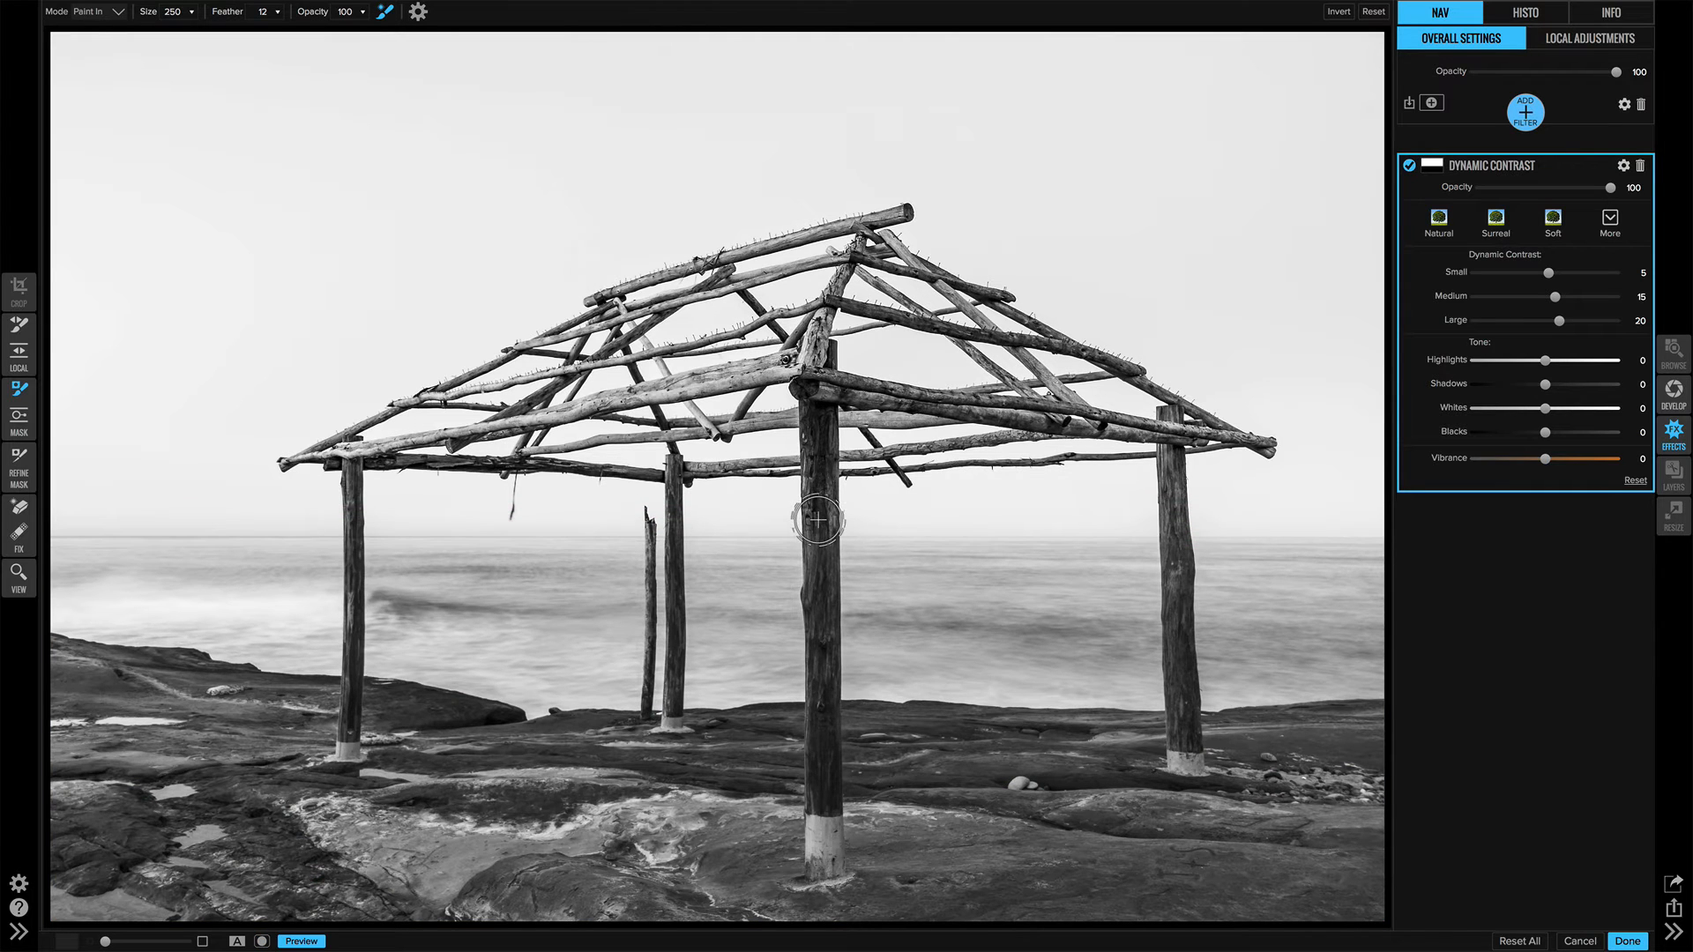
left_click_drag(818, 521, 821, 677)
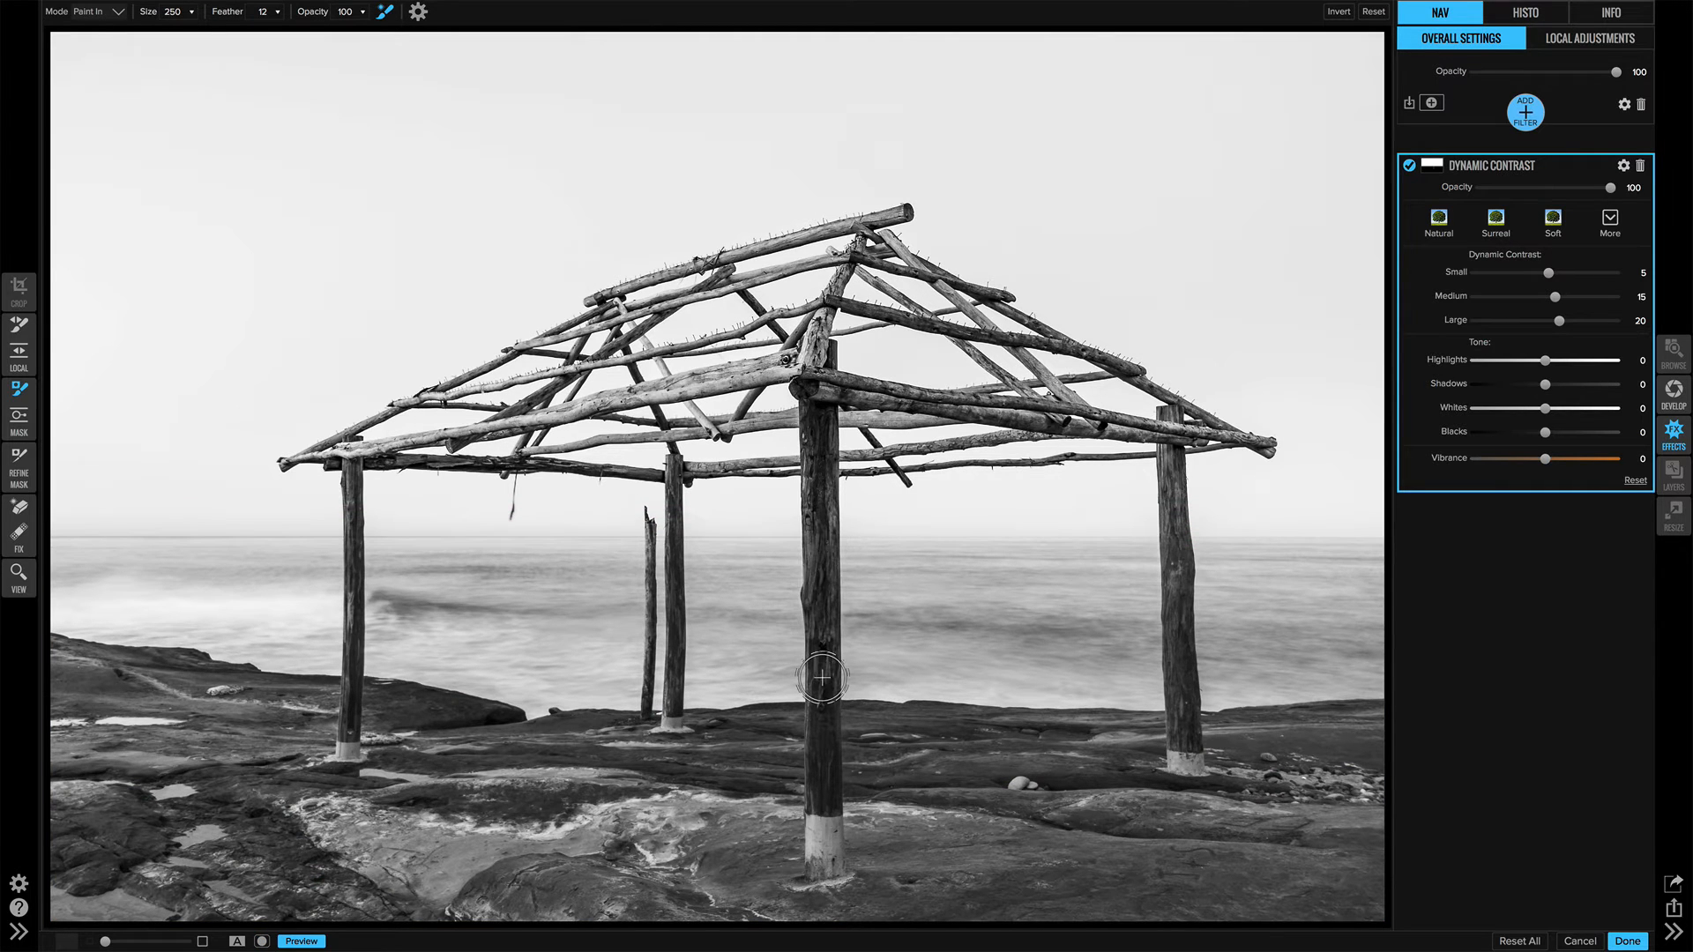
key("o")
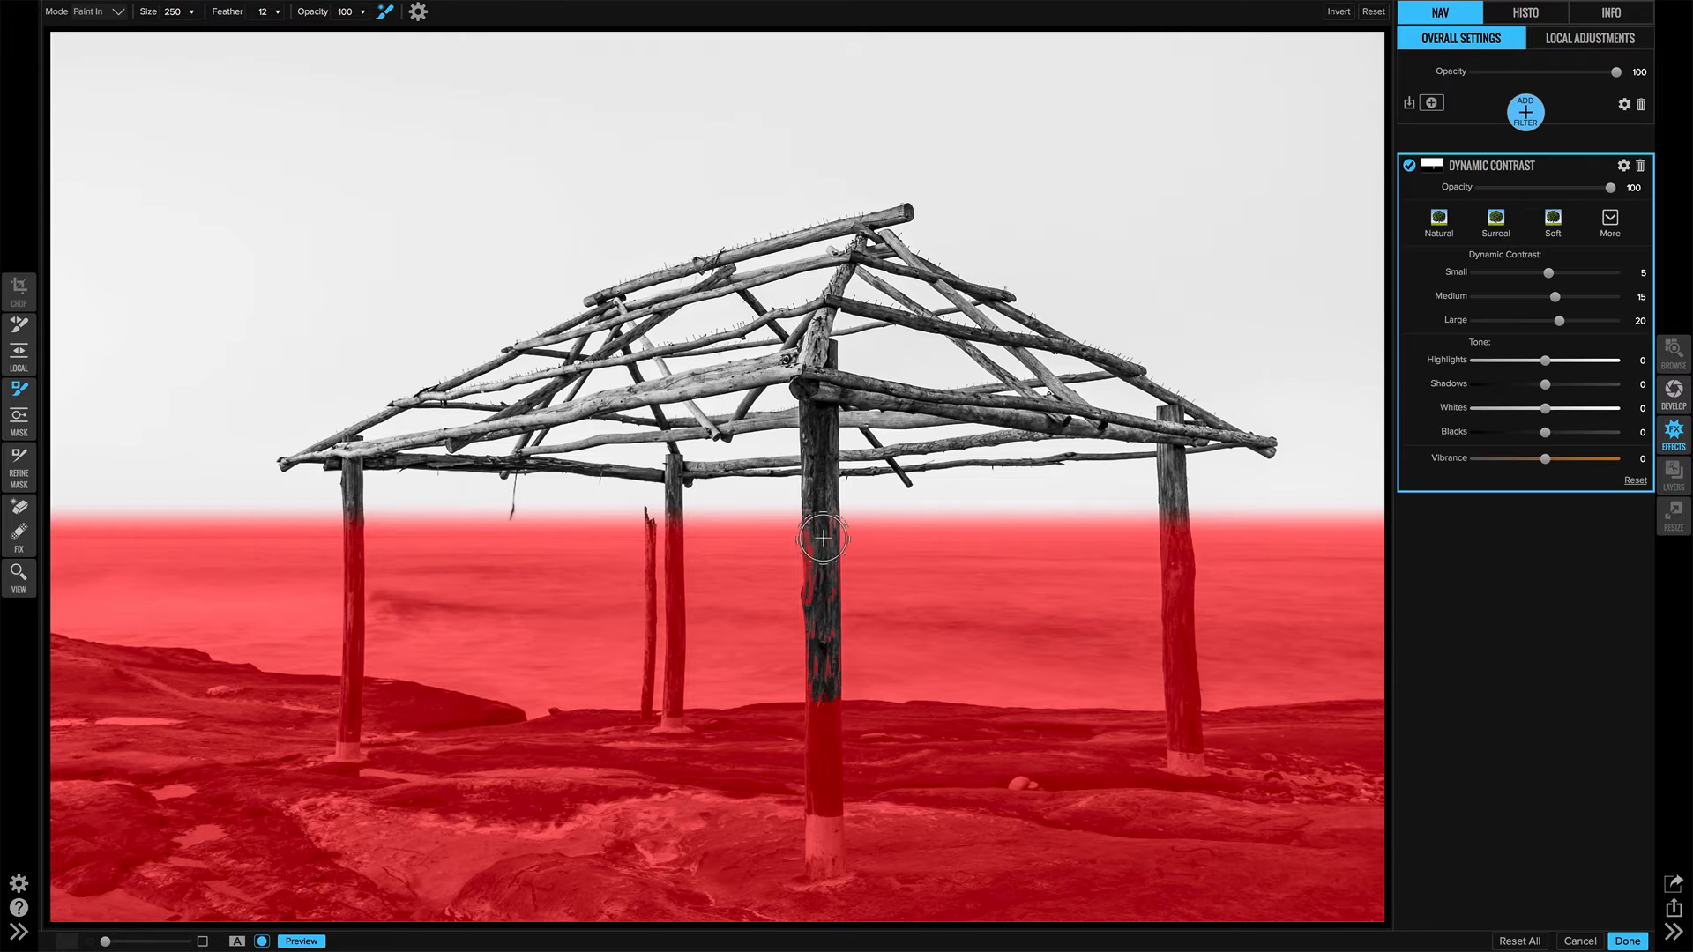
Step: Paint the effect into the rear post and the thin broken post beside it with a size 100 brush
key("bracketleft")
key("bracketleft")
key("bracketleft")
left_click_drag(675, 521, 674, 704)
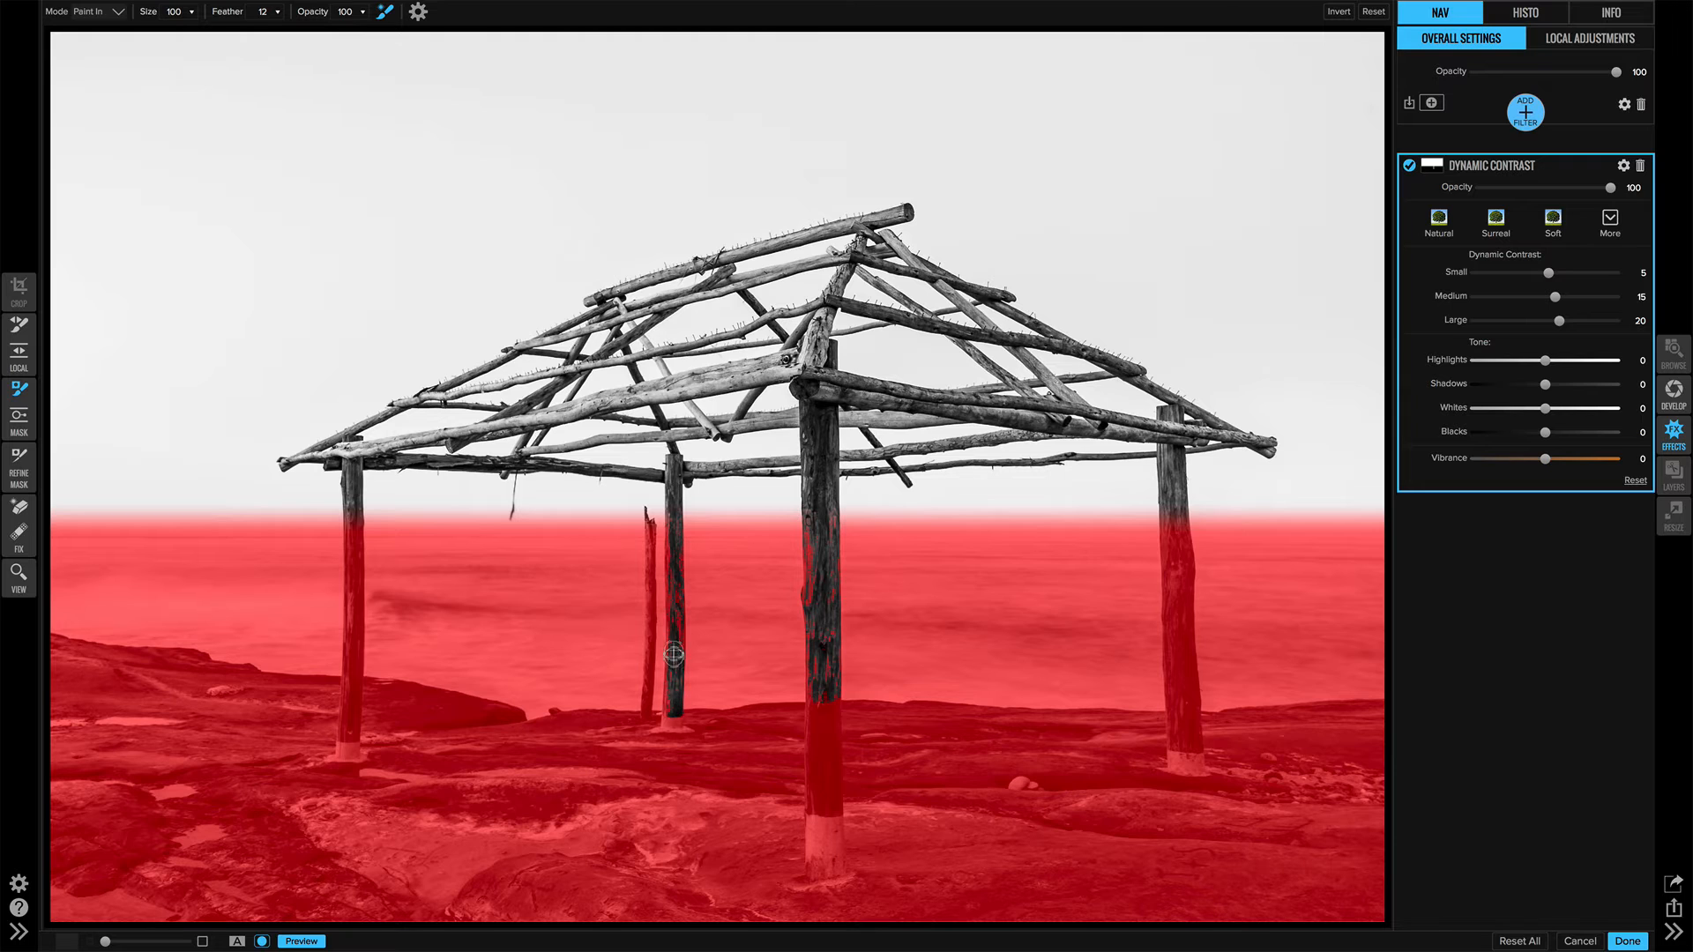
mouse_move(652, 529)
left_mouse_down()
mouse_move(646, 705)
mouse_move(648, 532)
left_mouse_up()
mouse_move(672, 628)
left_mouse_down()
mouse_move(676, 652)
mouse_move(671, 520)
mouse_move(672, 712)
left_mouse_up()
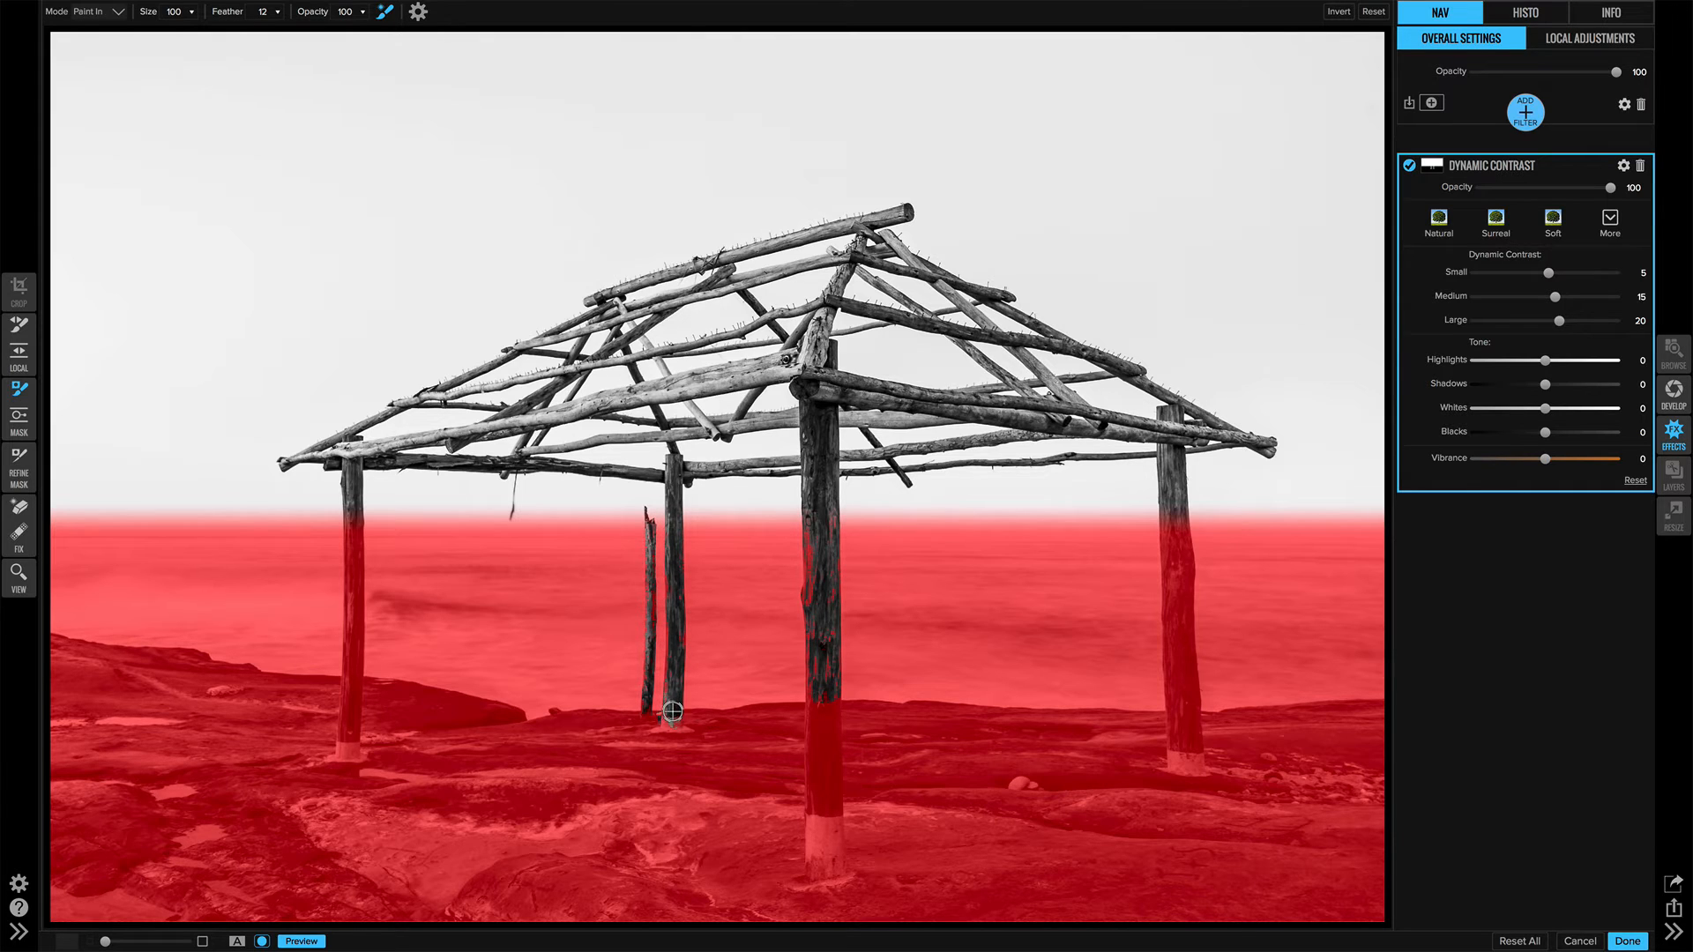
Step: Paint the effect into the lower part of the front post and along the left post below the horizon
mouse_move(805, 715)
left_mouse_down()
mouse_move(823, 706)
mouse_move(823, 873)
mouse_move(814, 782)
left_mouse_up()
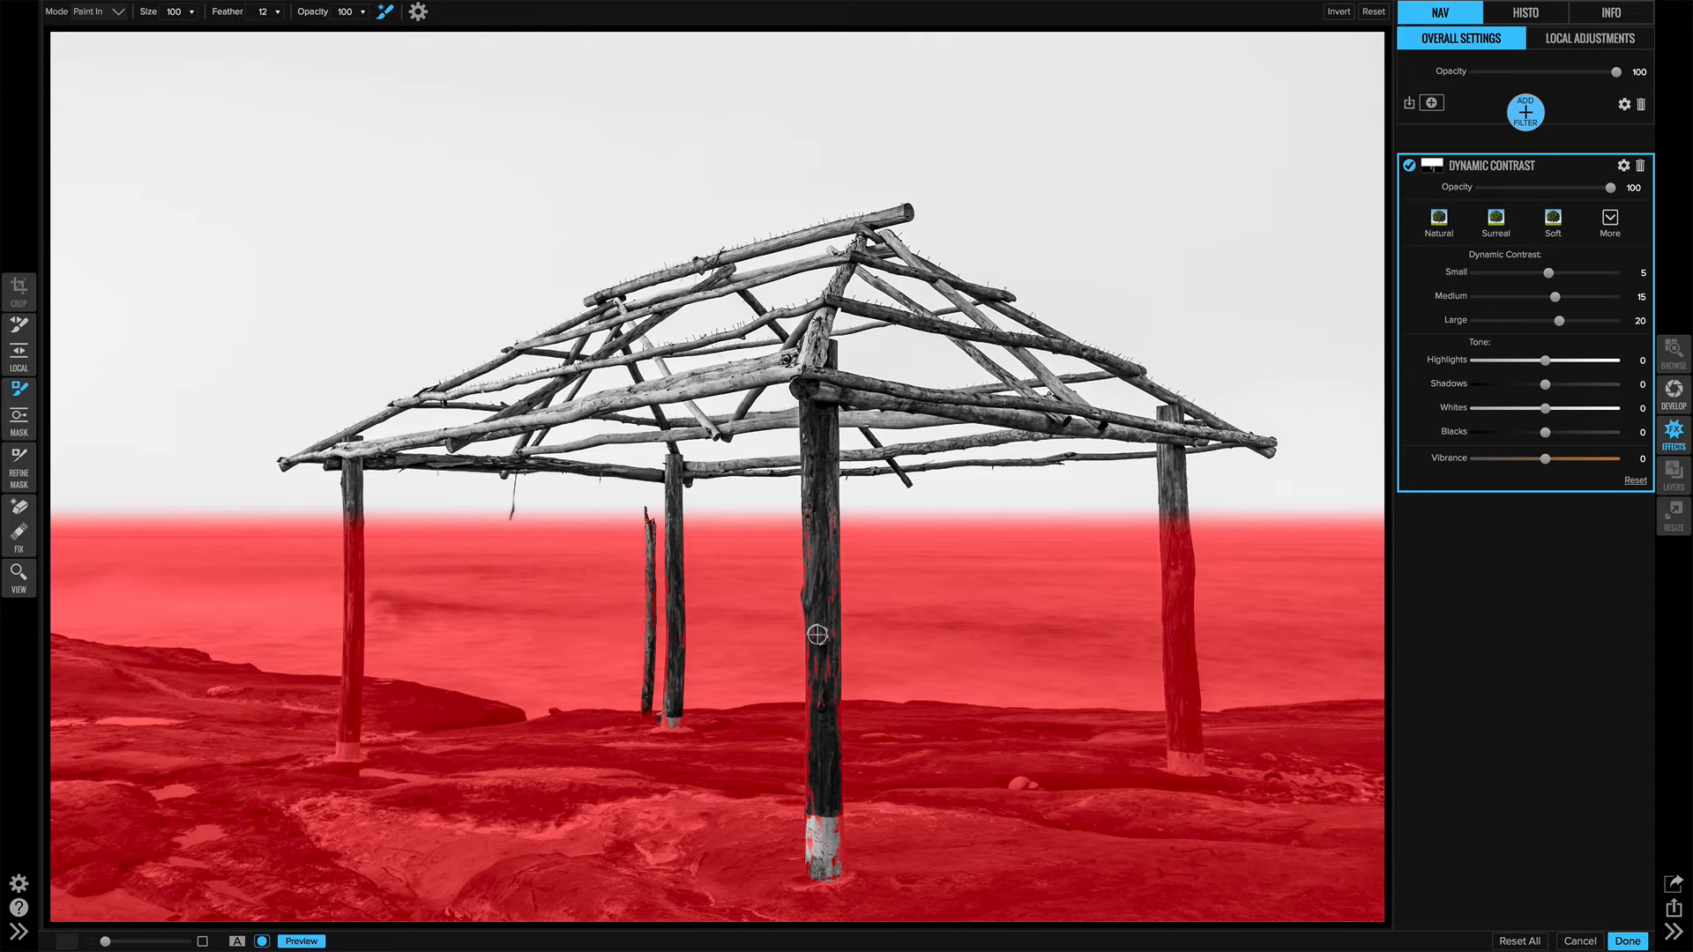
key("bracketleft")
mouse_move(354, 529)
left_mouse_down()
mouse_move(345, 752)
mouse_move(349, 573)
left_mouse_up()
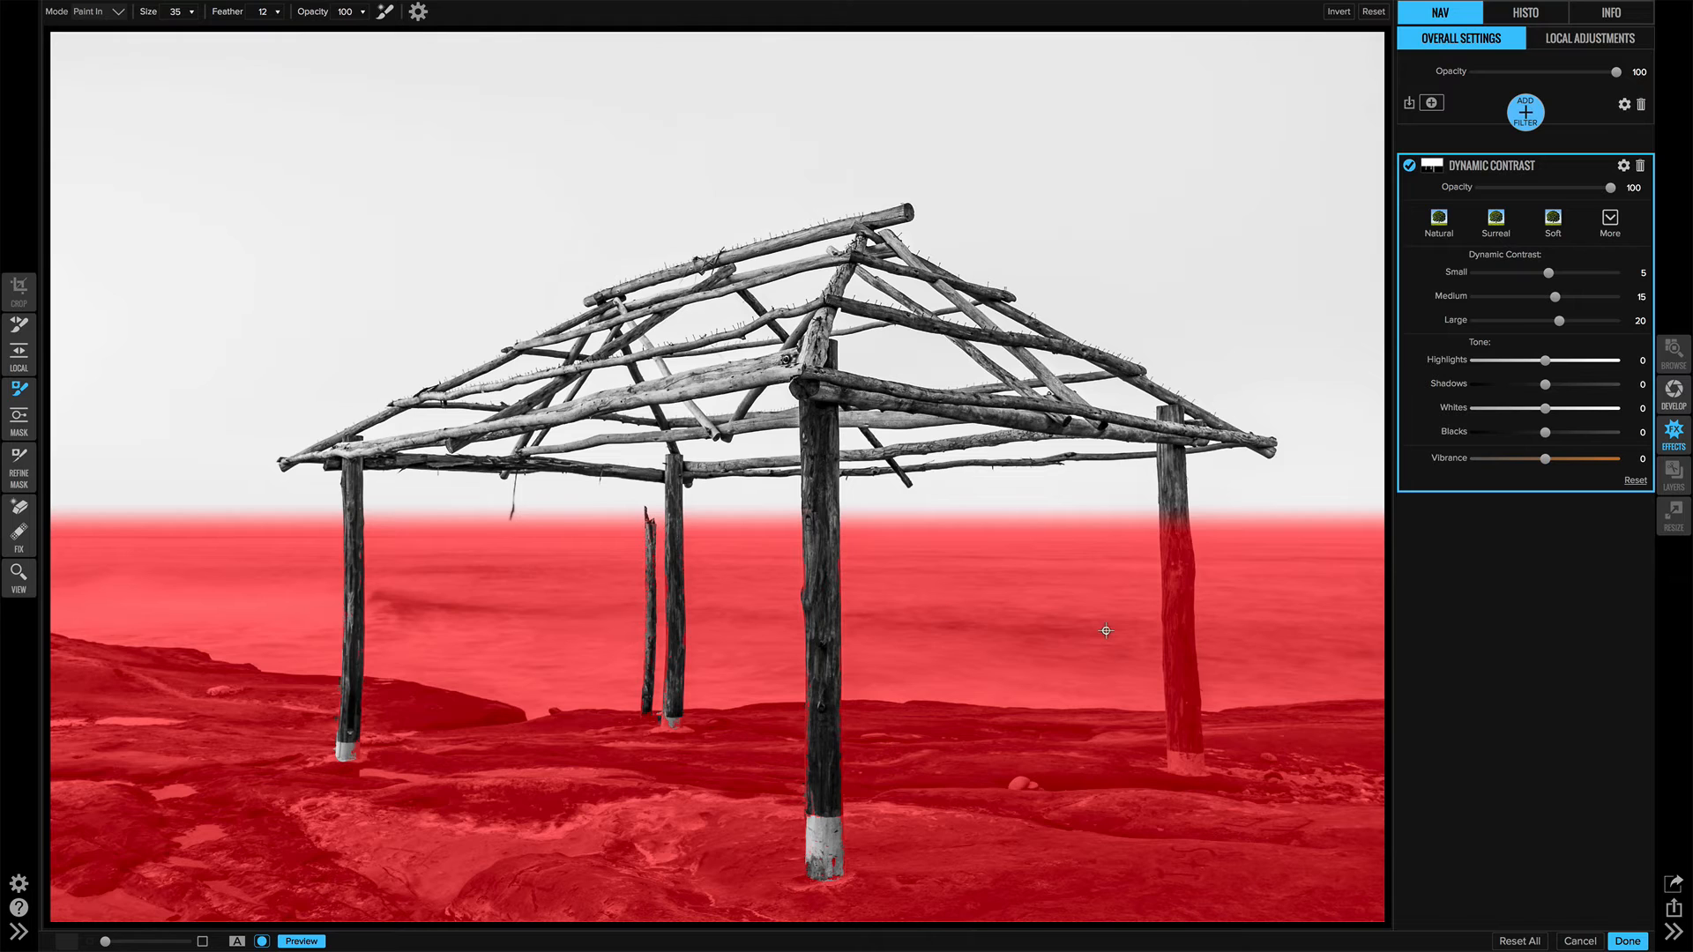
Step: Paint the effect into the right post below the horizon with a size 150 brush, and hide the mask overlay
key("bracketright")
key("bracketright")
key("bracketright")
key("bracketright")
key("bracketright")
key("bracketright")
key("bracketright")
key("bracketright")
key("bracketright")
key("bracketright")
mouse_move(1174, 554)
left_mouse_down()
mouse_move(1185, 757)
mouse_move(1175, 516)
mouse_move(1188, 565)
mouse_move(1186, 580)
mouse_move(1166, 525)
mouse_move(1182, 567)
mouse_move(1180, 744)
mouse_move(1171, 495)
mouse_move(1184, 763)
left_mouse_up()
key("o")
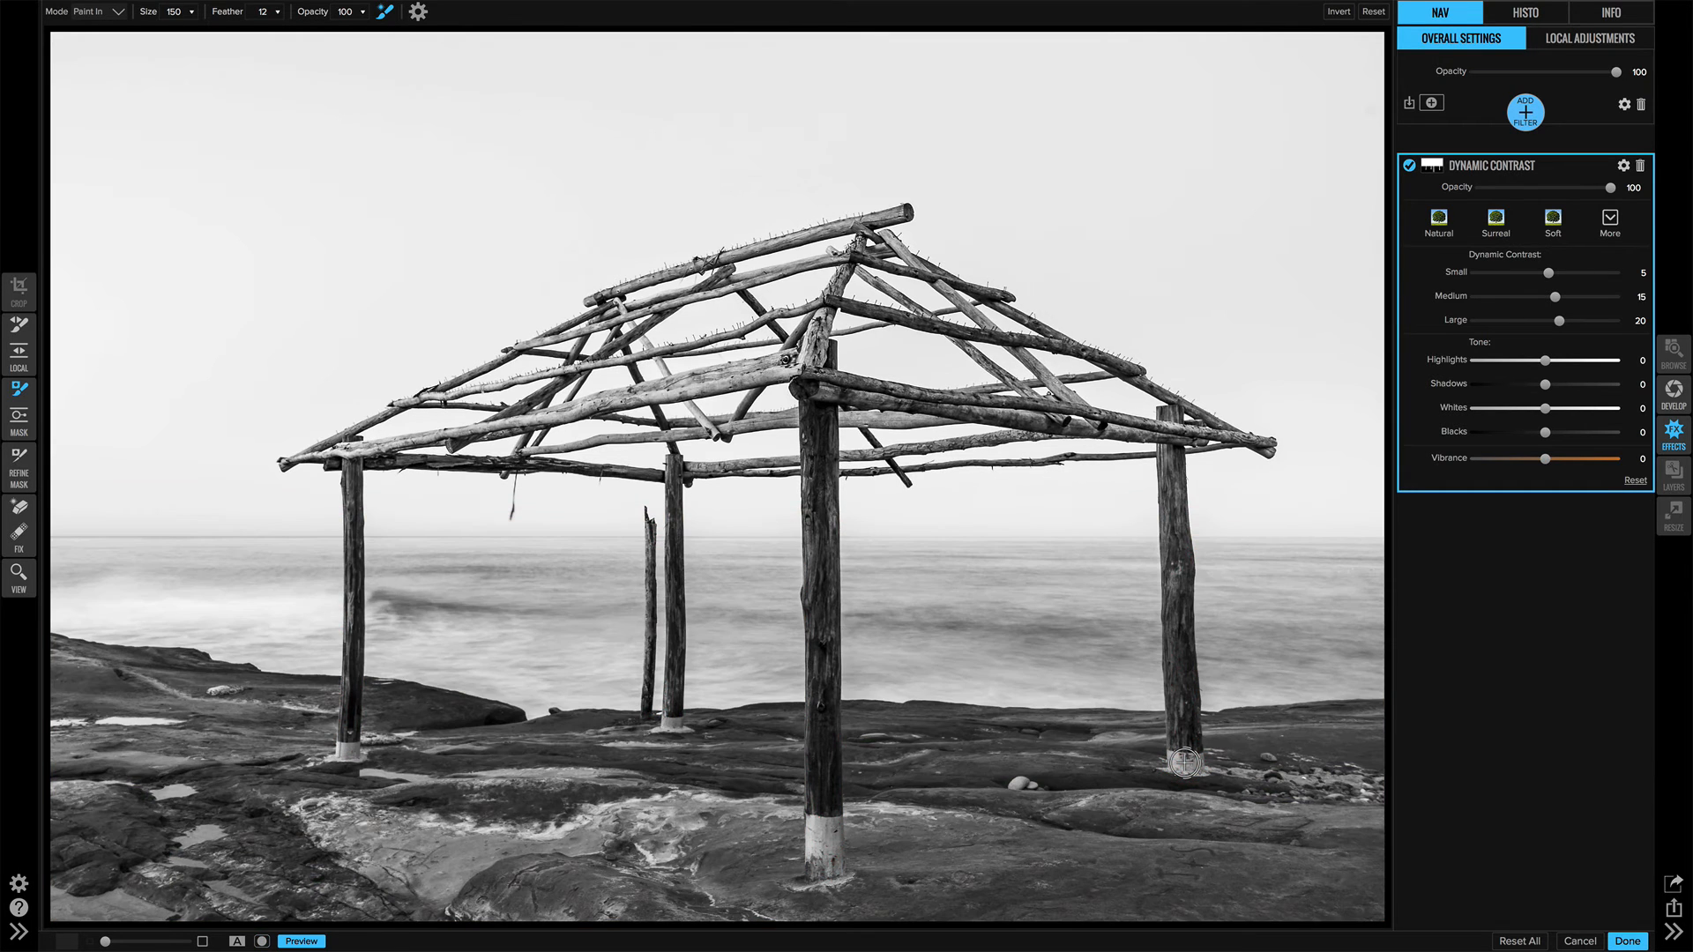
Step: Set Dynamic Contrast to Small 10, Medium 19 and Large 25, comparing the image with the filter off and on
left_click(1410, 165)
left_click(1410, 166)
left_click(1410, 166)
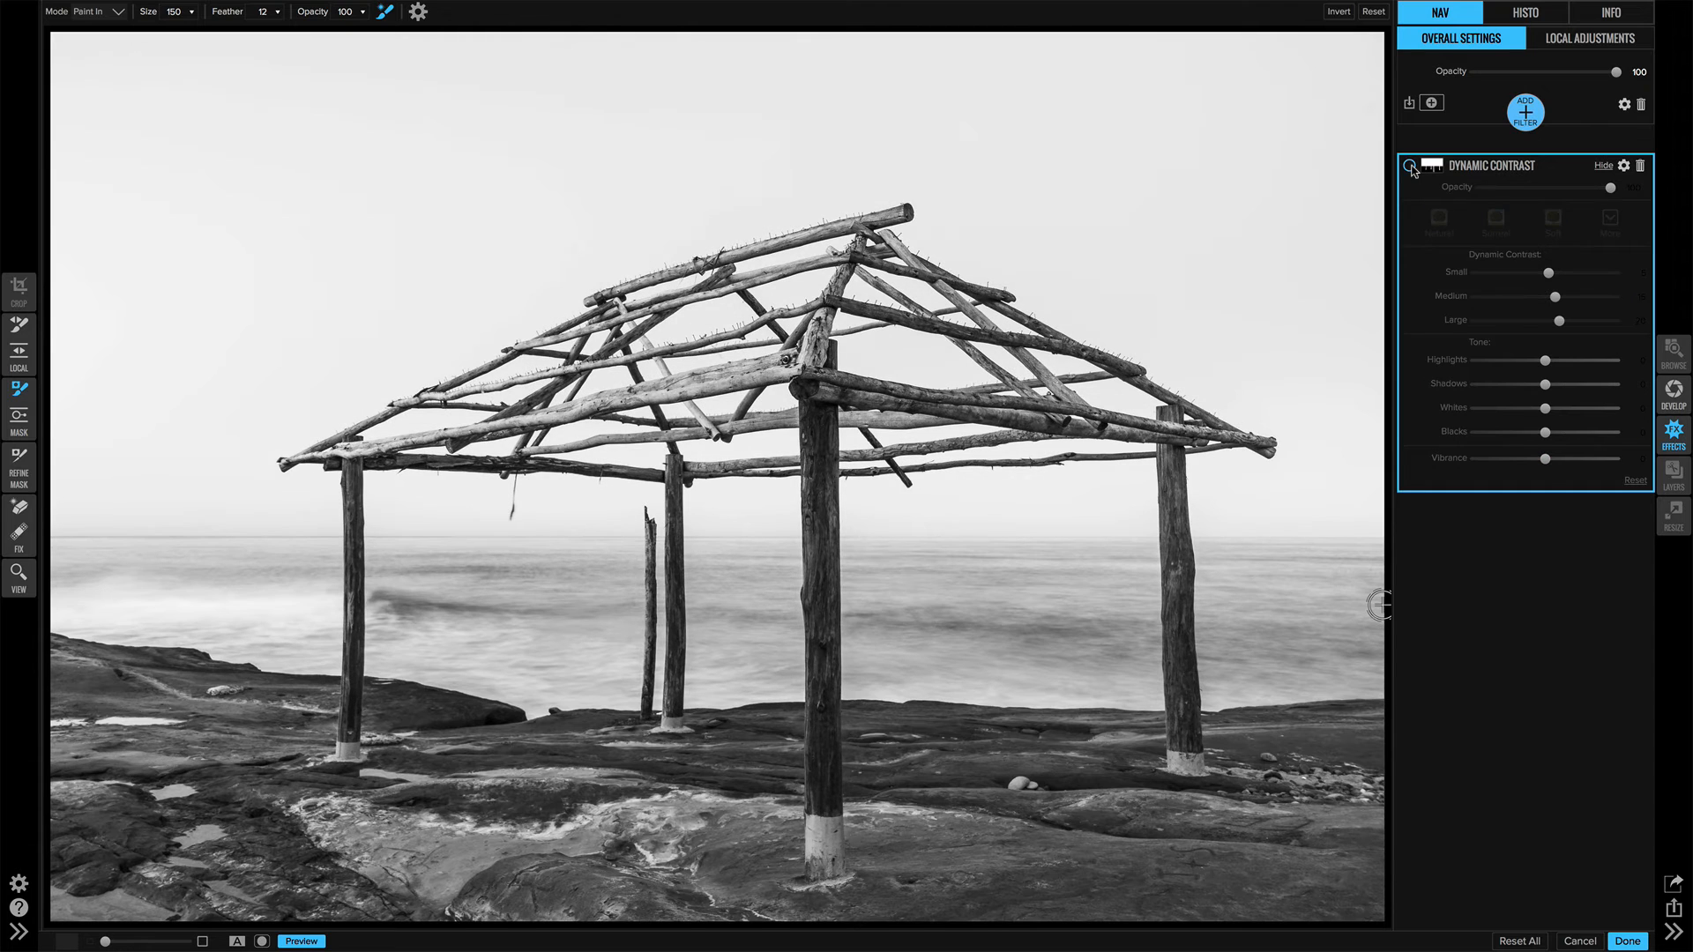
left_click(1410, 166)
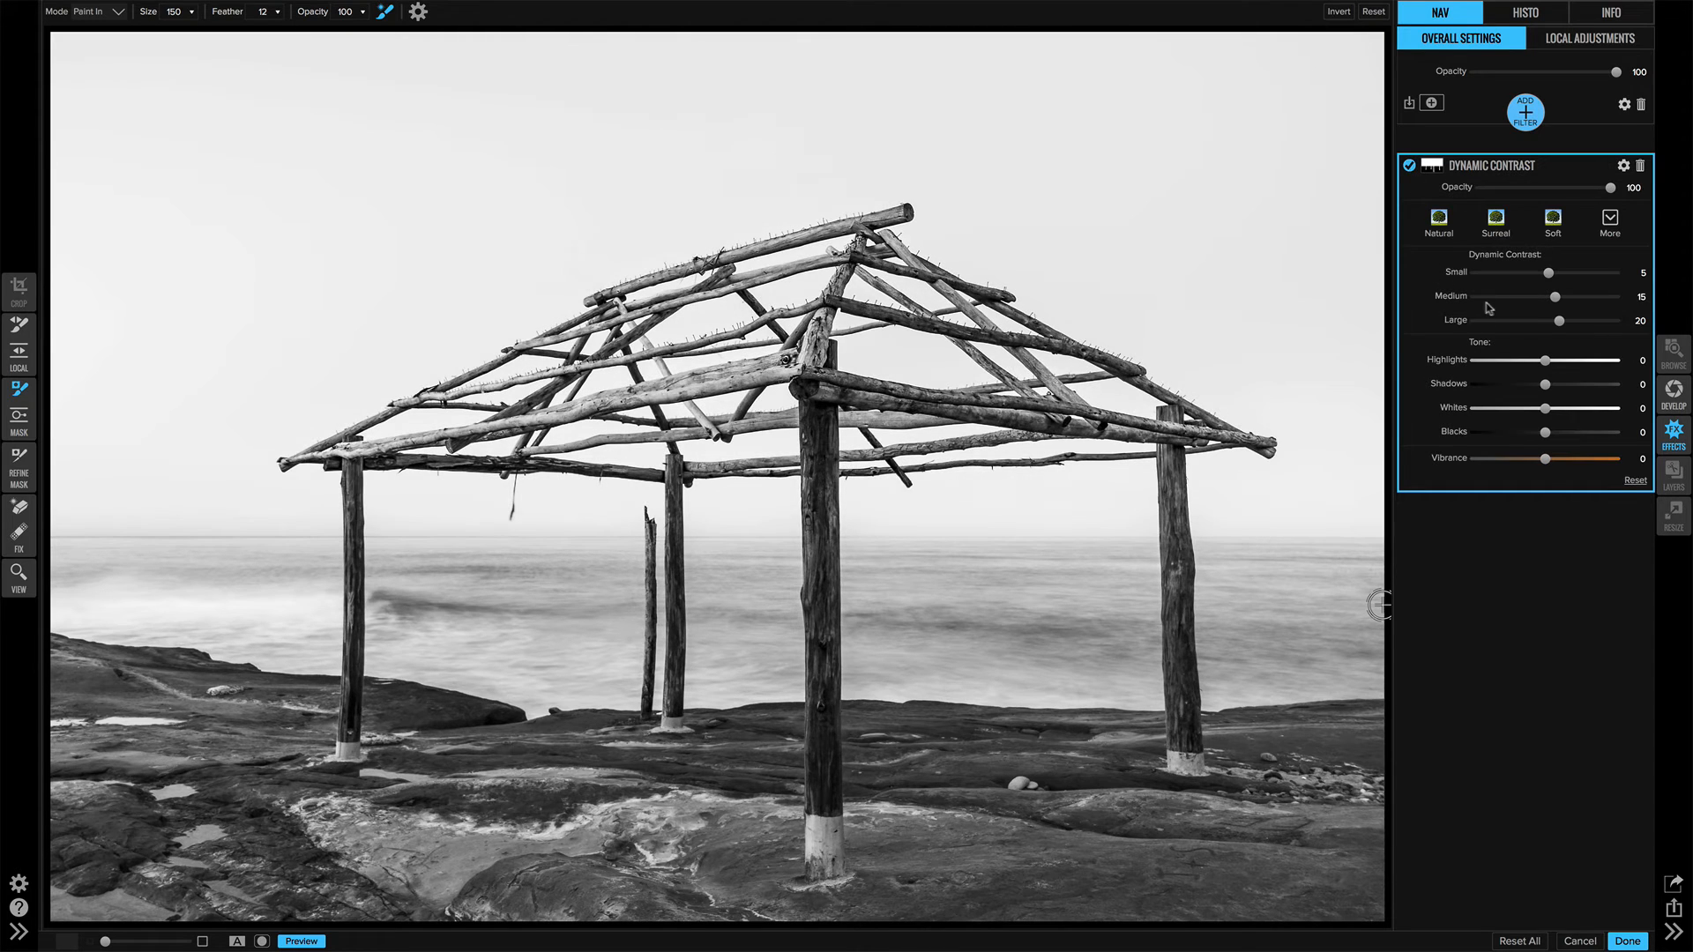
left_click_drag(1555, 298, 1550, 274)
left_click(1409, 166)
left_click(1408, 166)
left_click(1409, 166)
left_click(1408, 165)
left_click(1409, 166)
left_click(1409, 166)
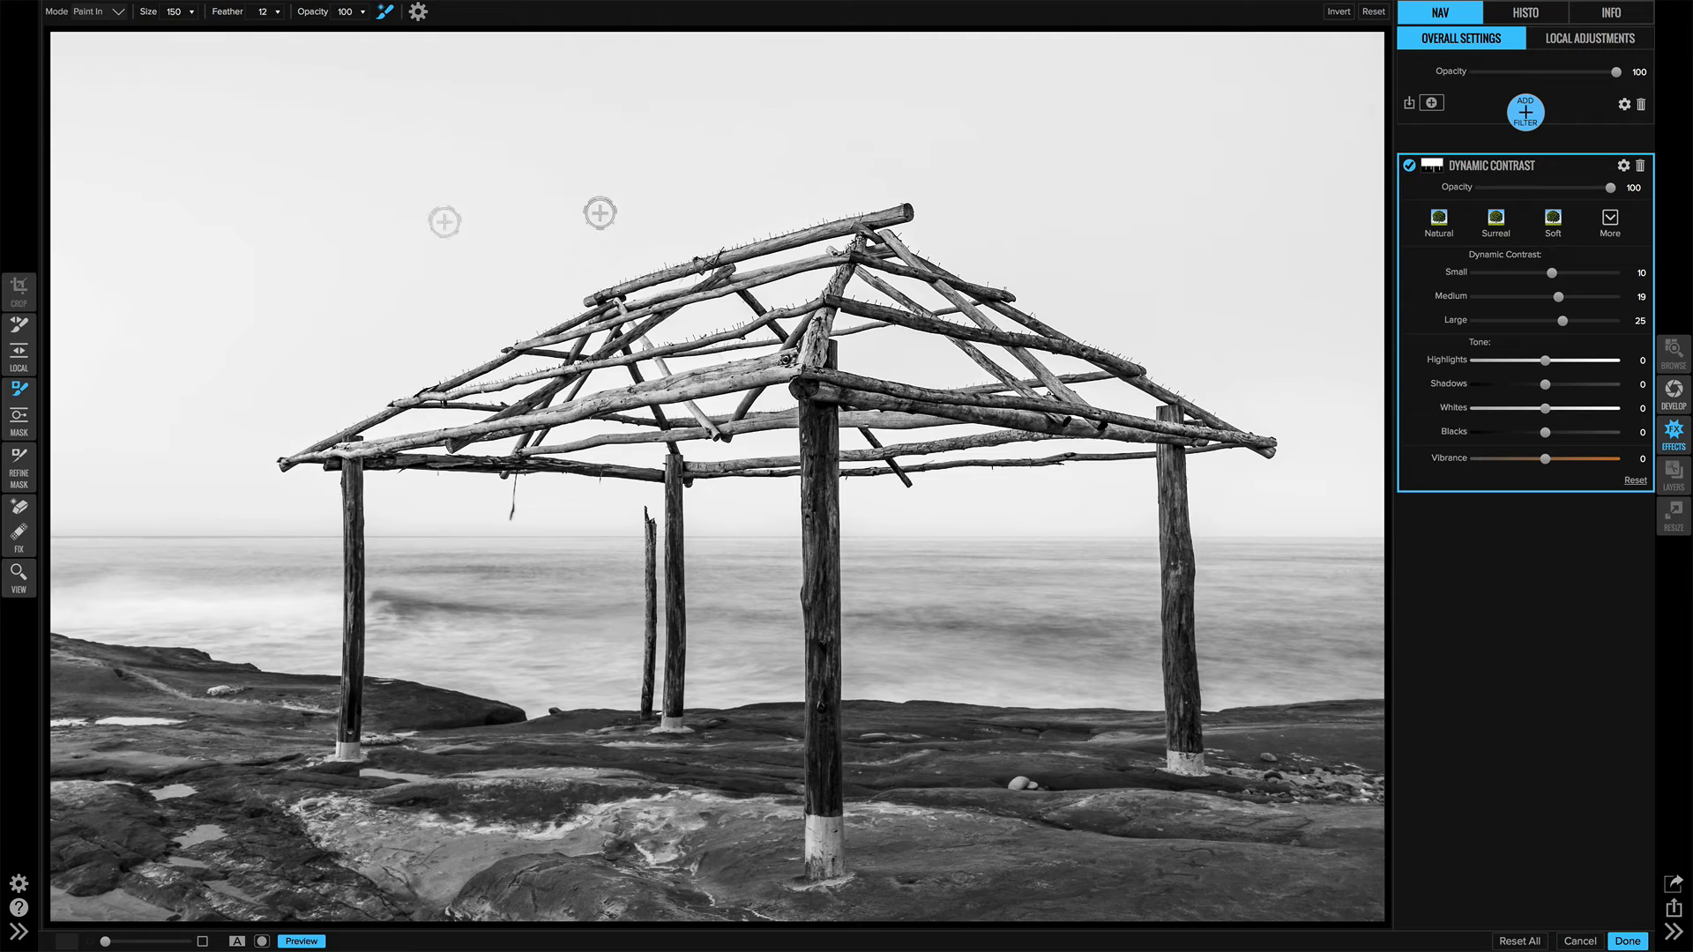
Step: Try to erase the puddle in the photo's lower-left corner using the Perfect Eraser at size 350, and undo it
left_click(20, 510)
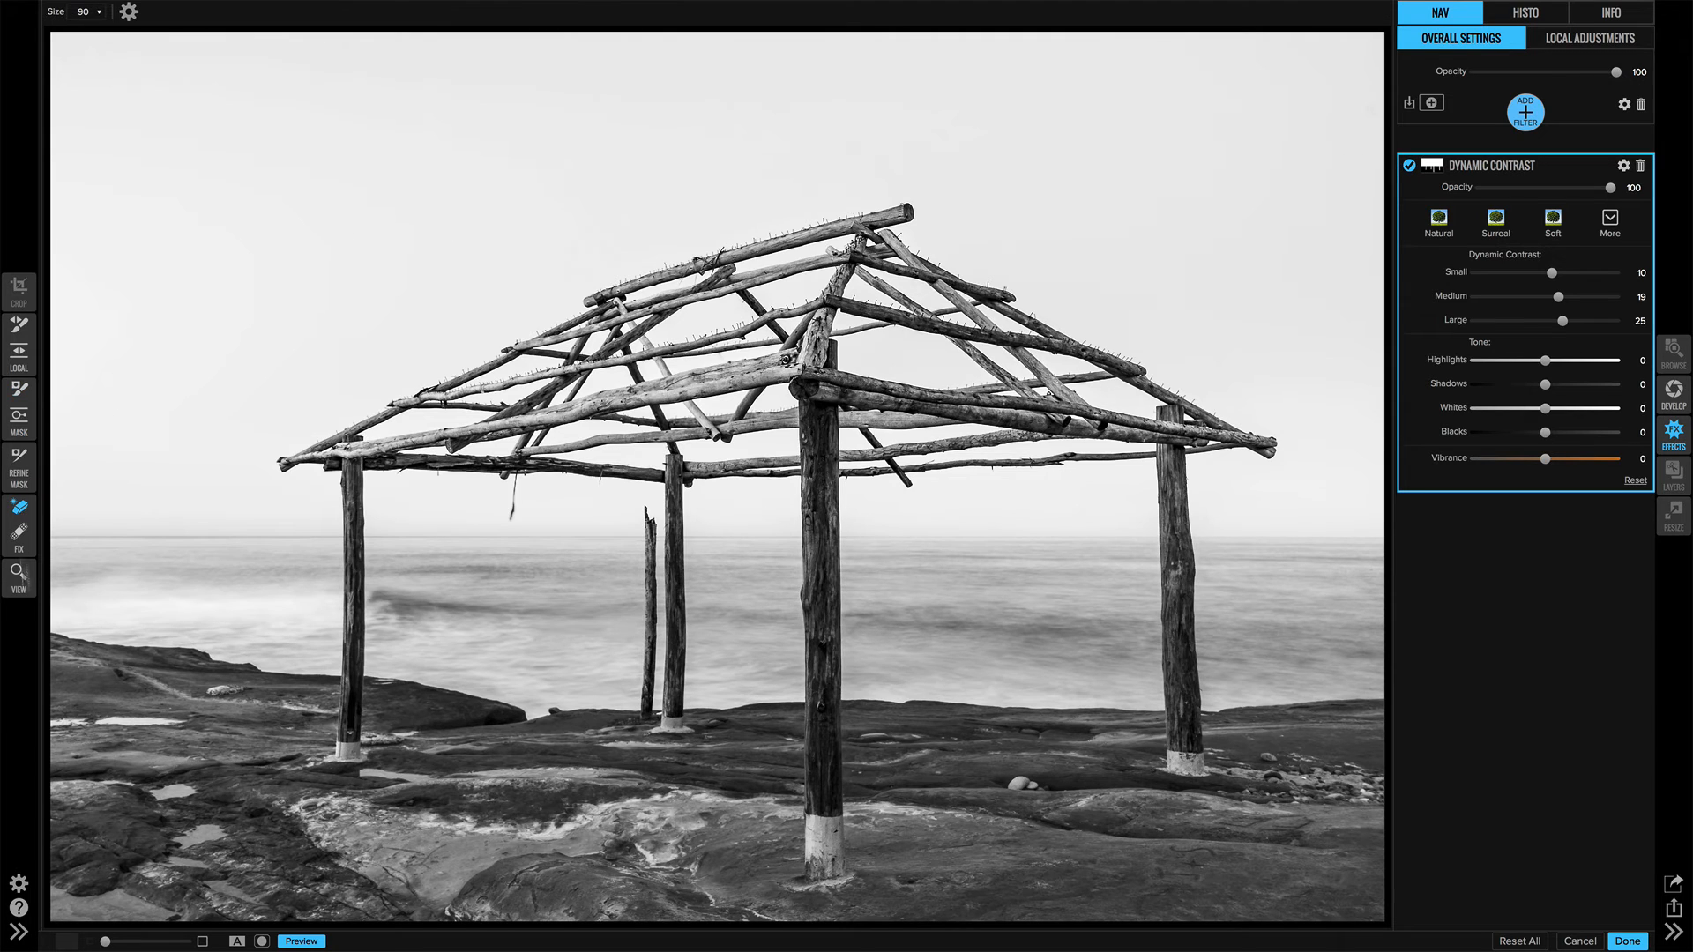
key("bracketright")
key("bracketright")
key("bracketright")
key("bracketright")
key("bracketright")
key("bracketright")
left_click_drag(147, 909, 61, 903)
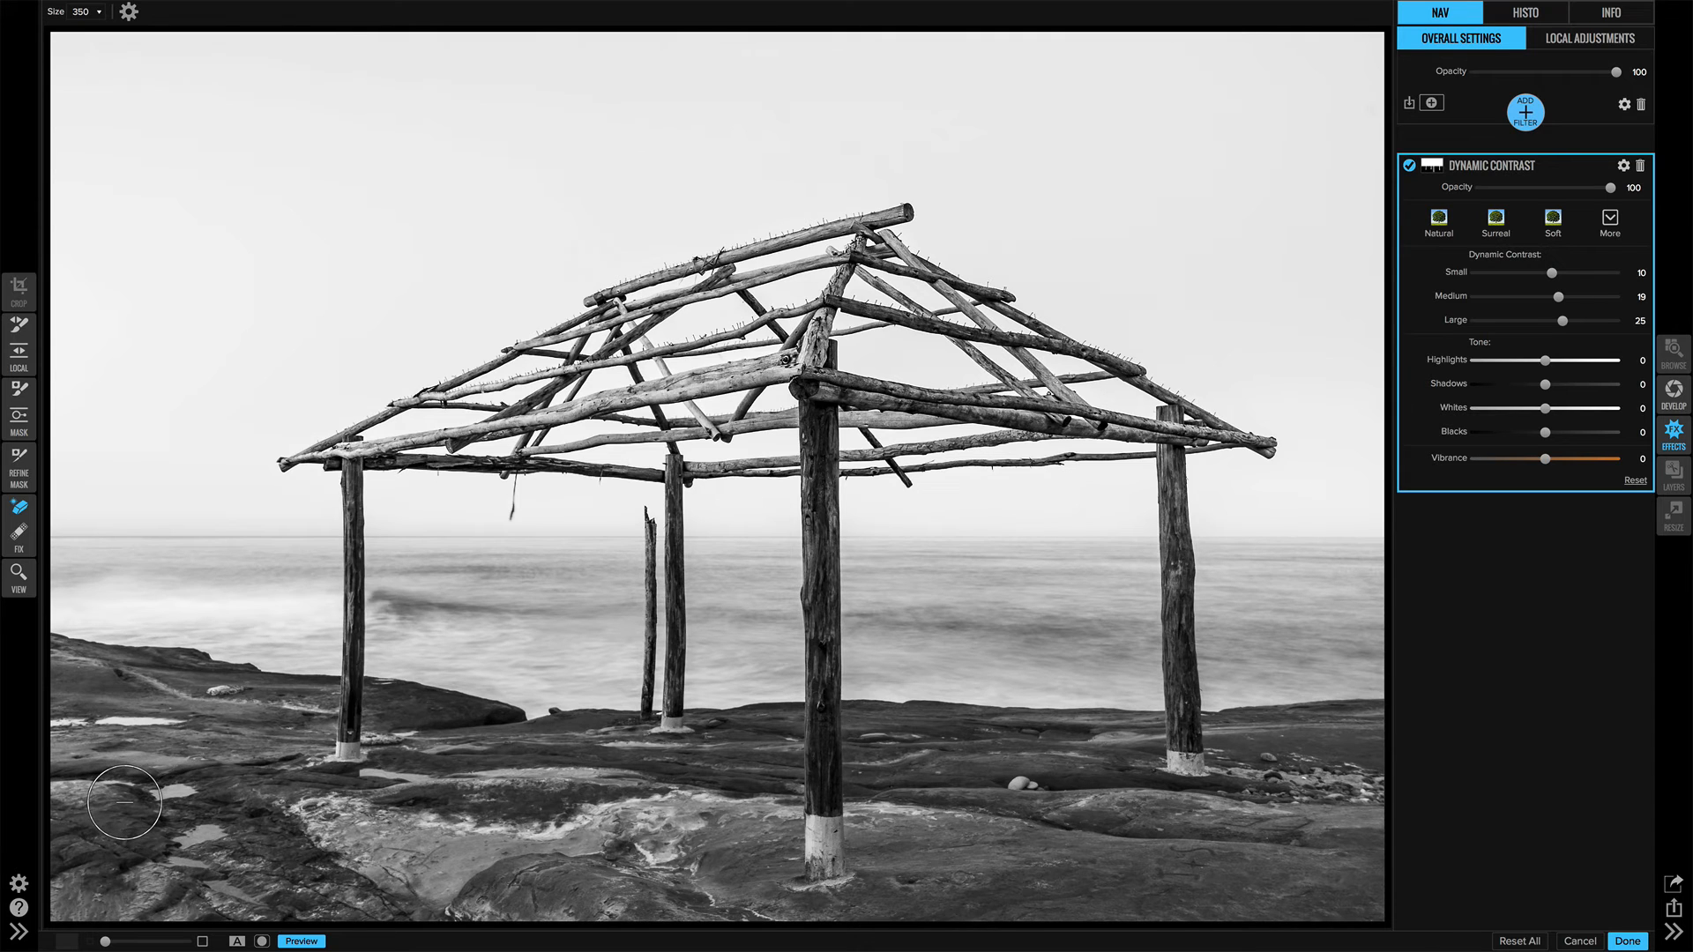
key("ctrl+z")
Step: Try to erase the lower-left corner puddle again with the eraser size reduced to 175
key("[")
key("[")
key("[")
key("[")
key("[")
key("[")
key("[")
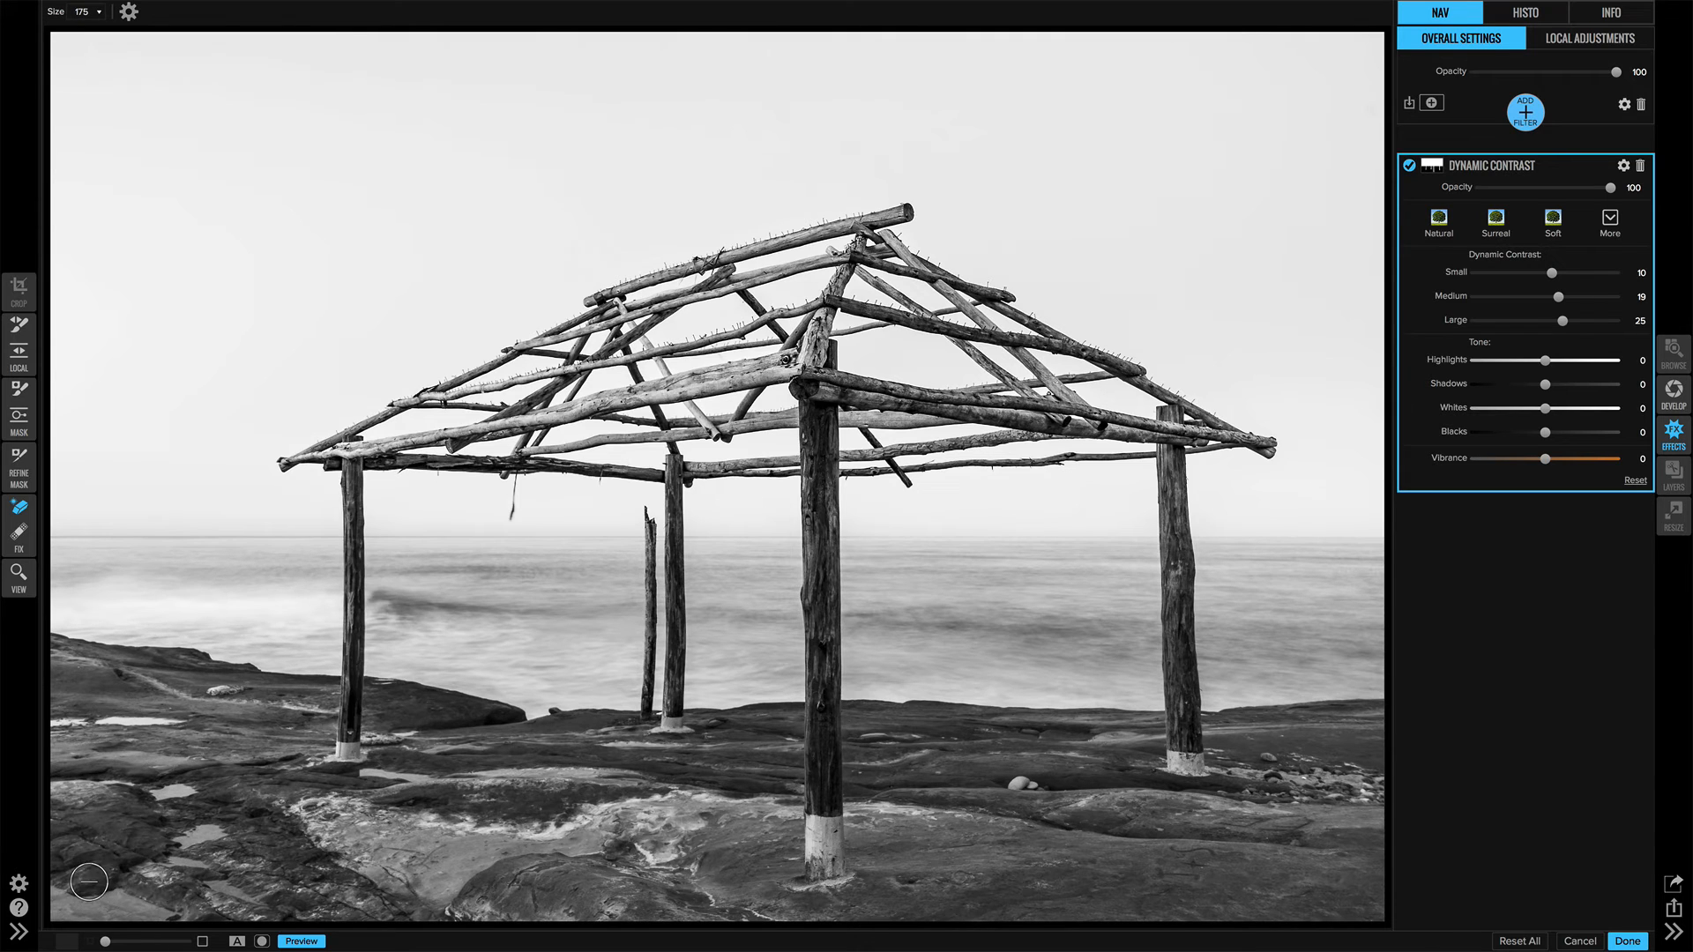
mouse_move(180, 912)
left_mouse_down()
mouse_move(53, 895)
mouse_move(60, 917)
mouse_move(123, 912)
left_mouse_up()
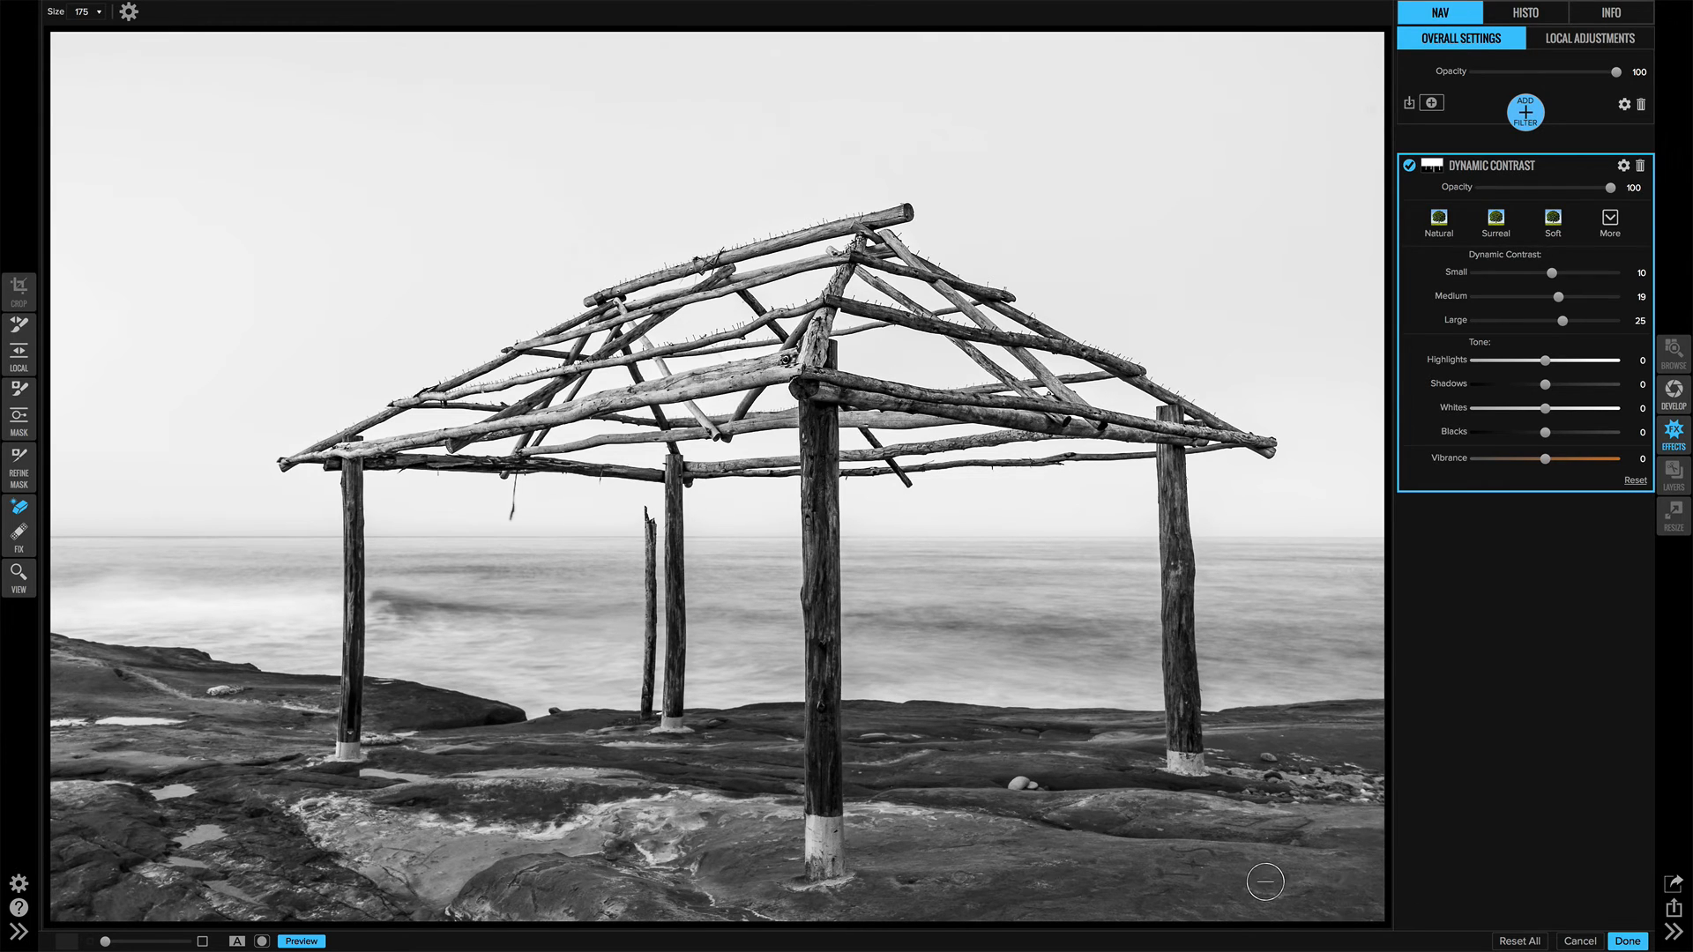
Step: Erase the small bright puddle at the left edge of the rocks with a smaller eraser
key("bracketleft")
key("bracketleft")
key("bracketleft")
key("bracketleft")
key("bracketleft")
left_click(81, 722)
left_click_drag(81, 722, 51, 722)
mouse_move(59, 733)
left_mouse_down()
mouse_move(83, 723)
mouse_move(55, 722)
left_mouse_up()
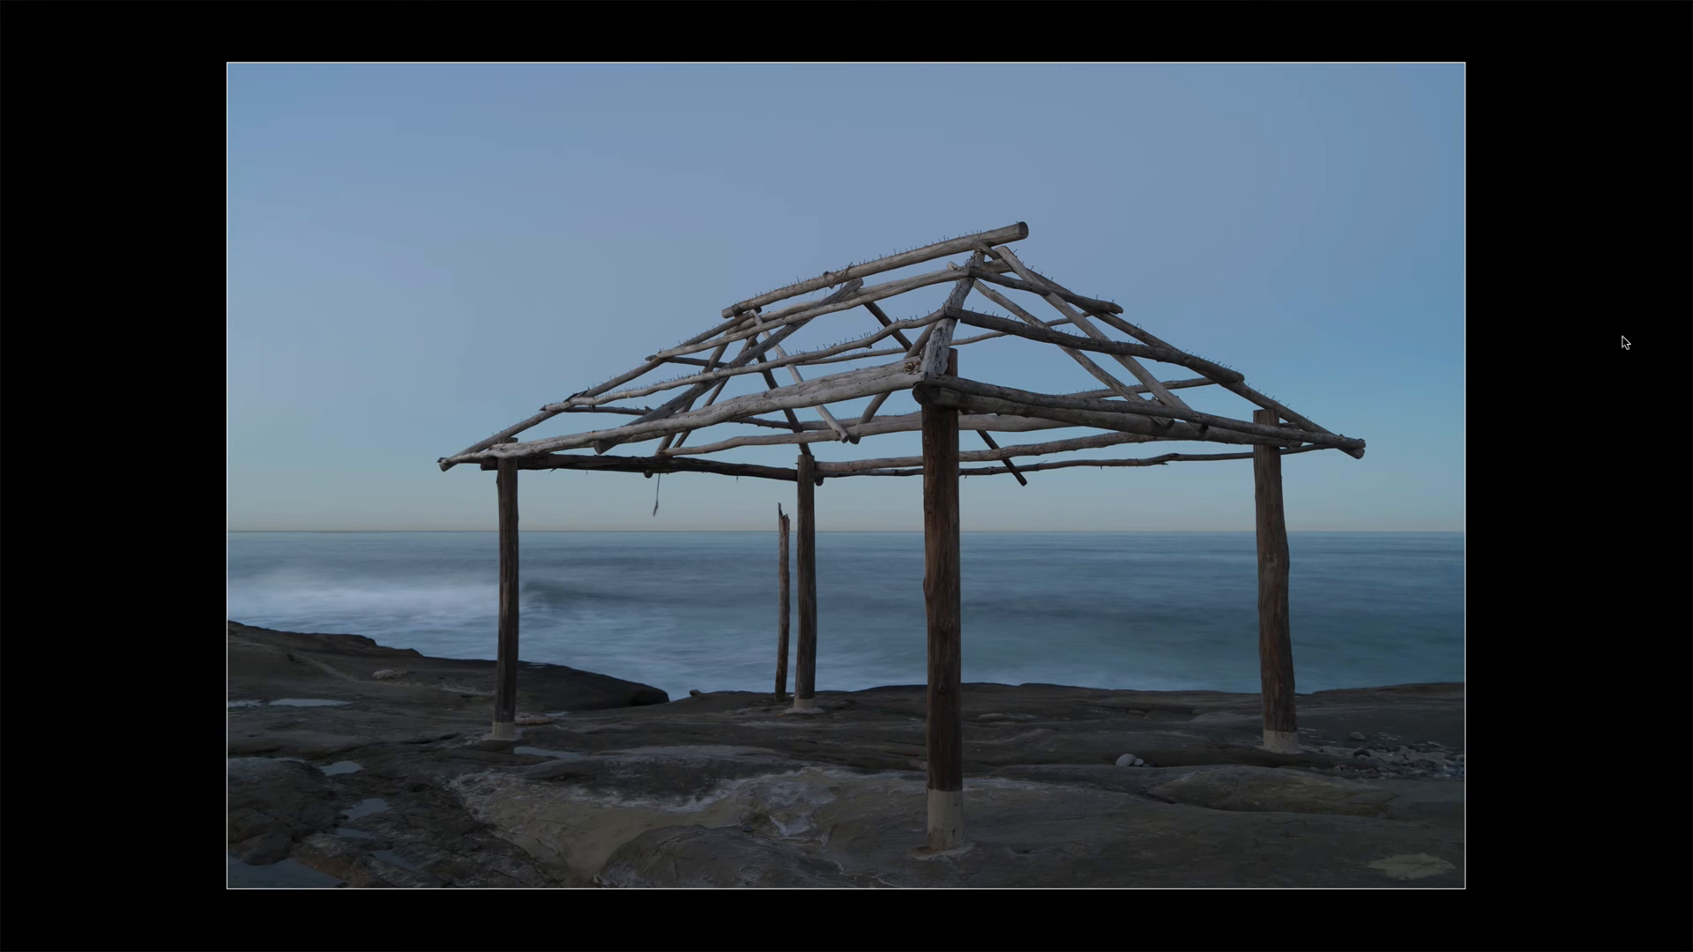
Step: Compare the original color photo with the finished black-and-white version
key("backslash")
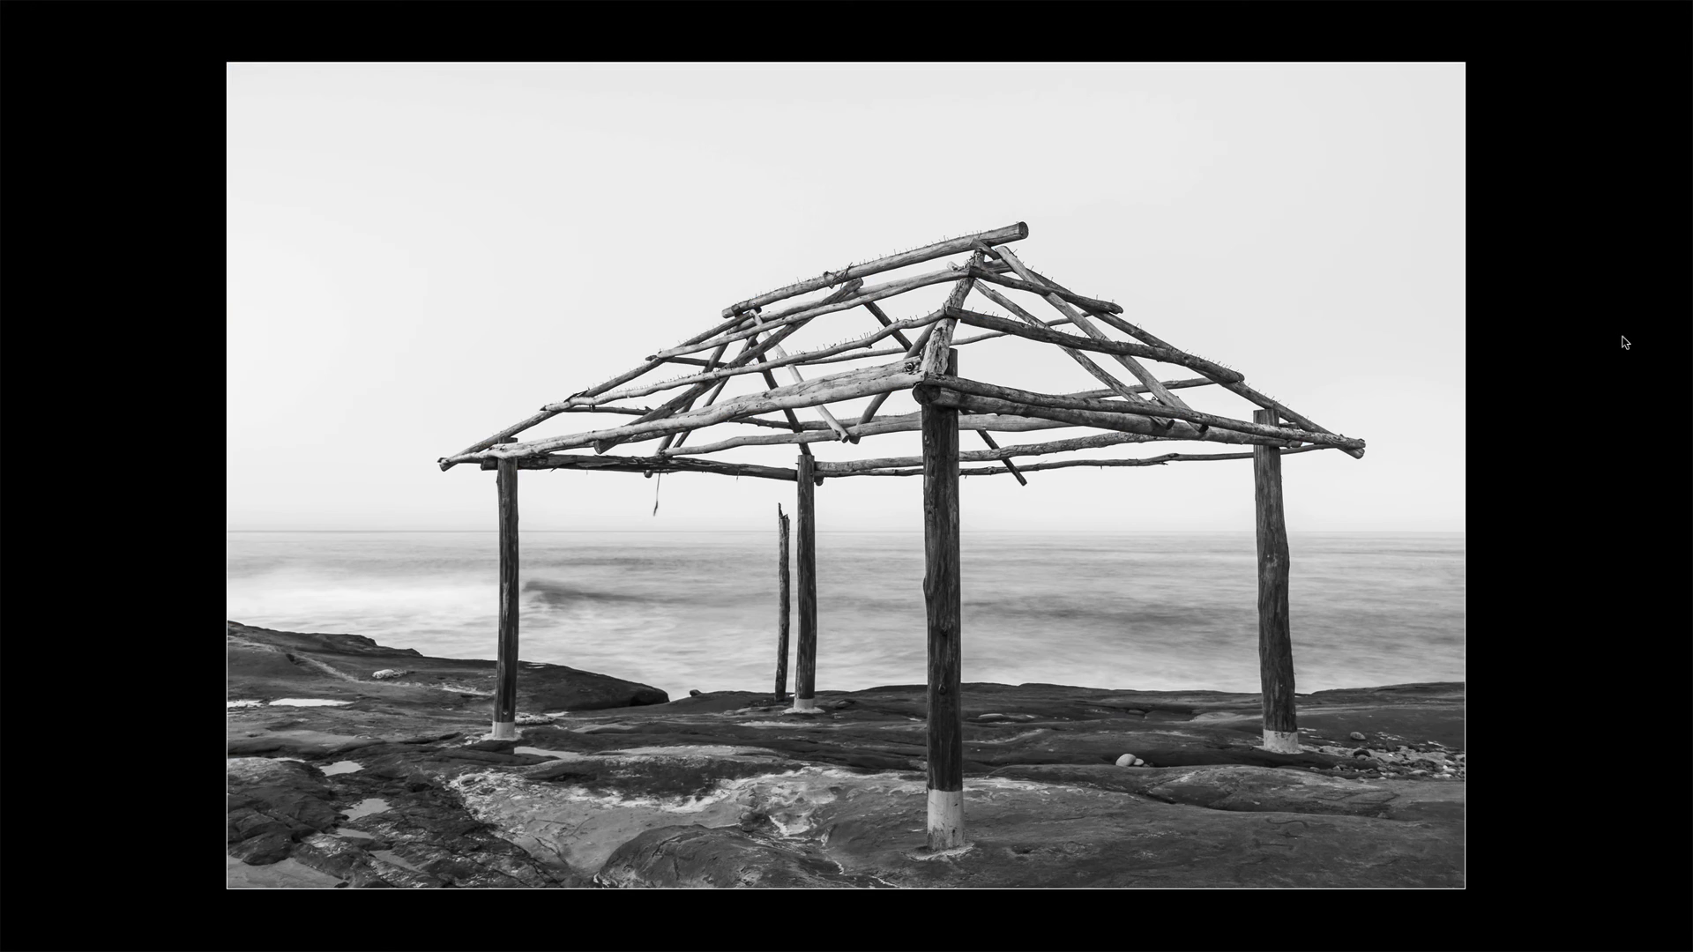